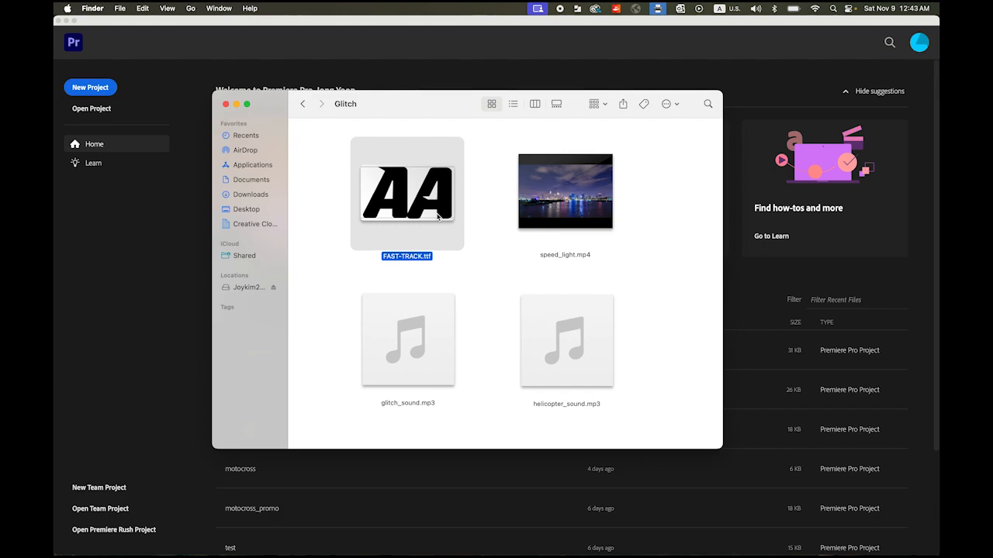
Look over speed_light.mp4, glitch_sound.mp3 and helicopter_sound.mp3 in the Glitch folder and switch to Premiere Pro.
click(599, 208)
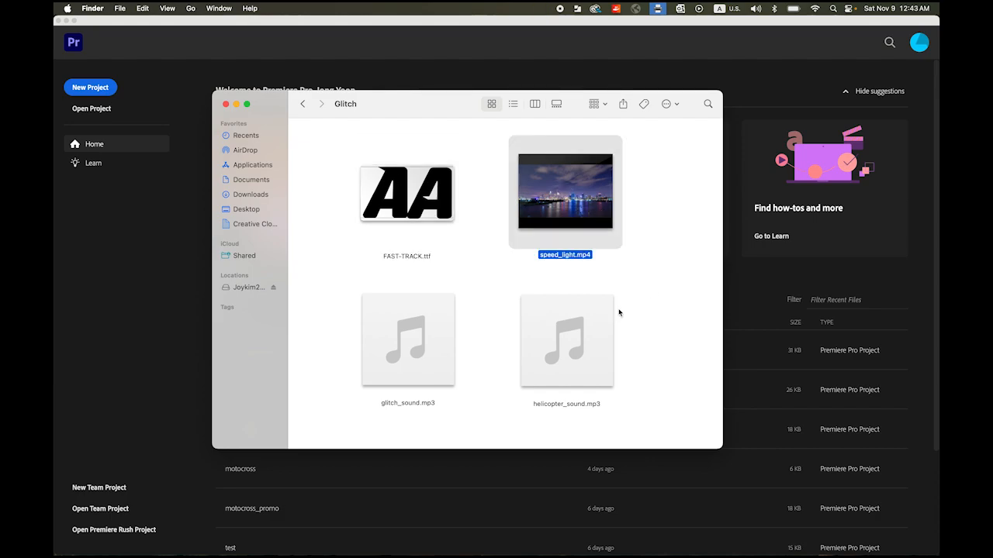
click(450, 372)
click(566, 342)
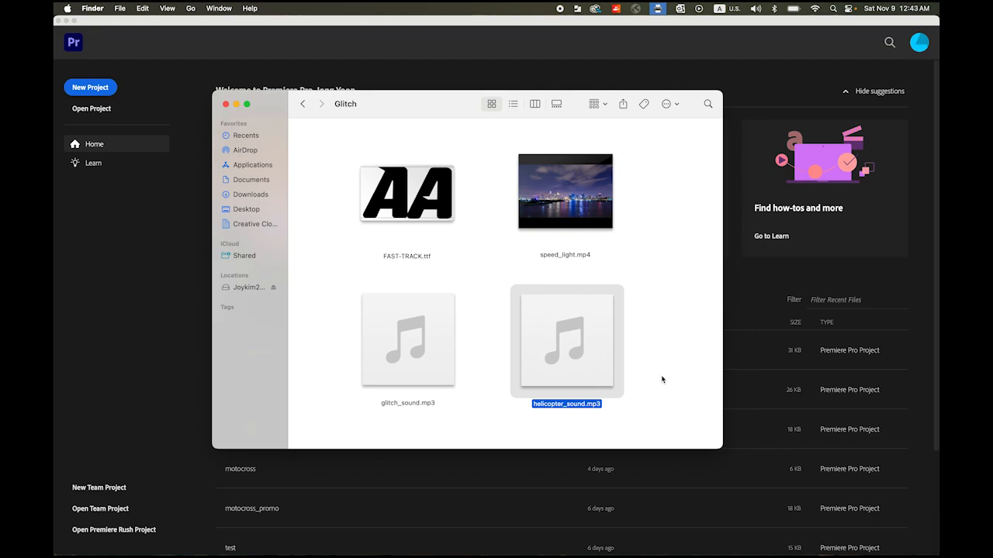
click(190, 233)
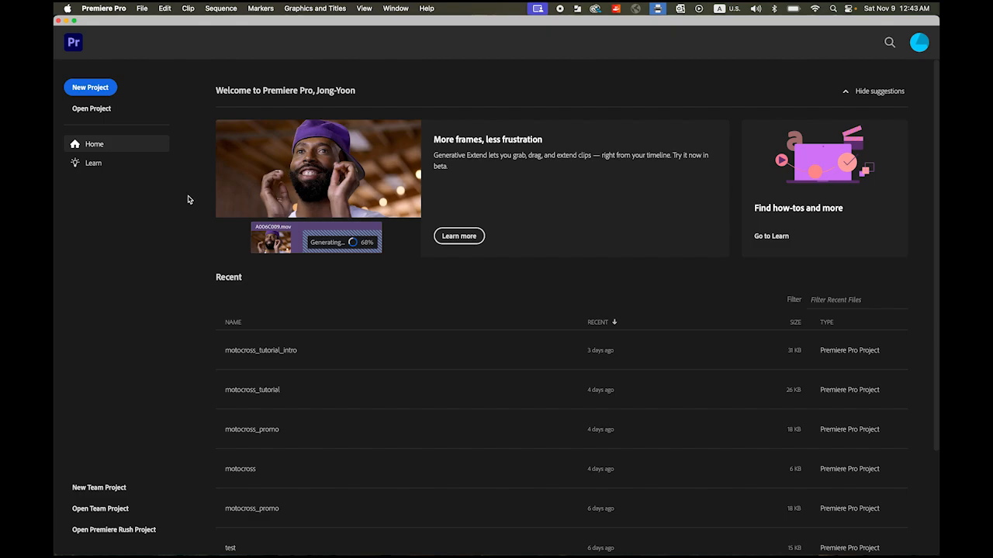
Check the number of frames for stepping forward/back many in the Playback preferences.
click(106, 8)
mouse_move(112, 47)
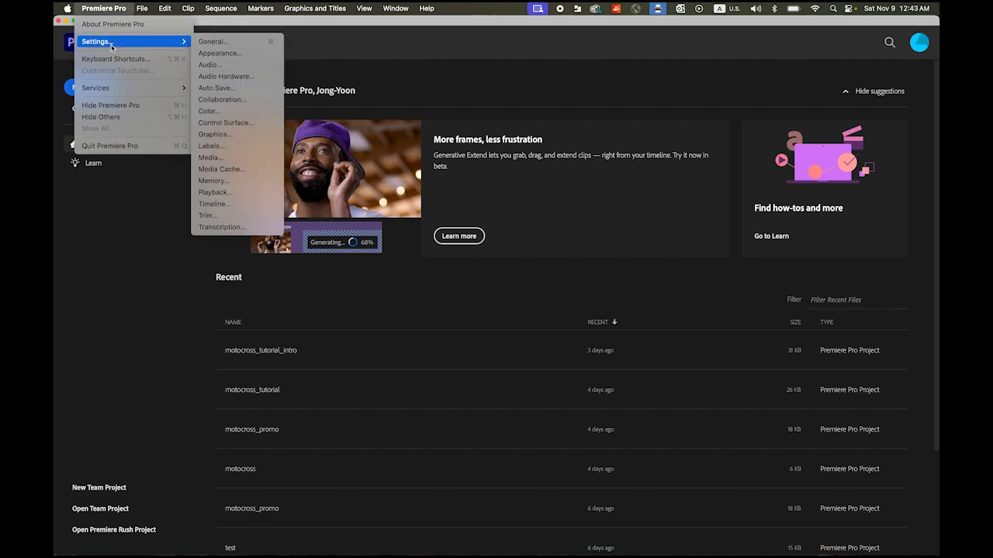
click(265, 194)
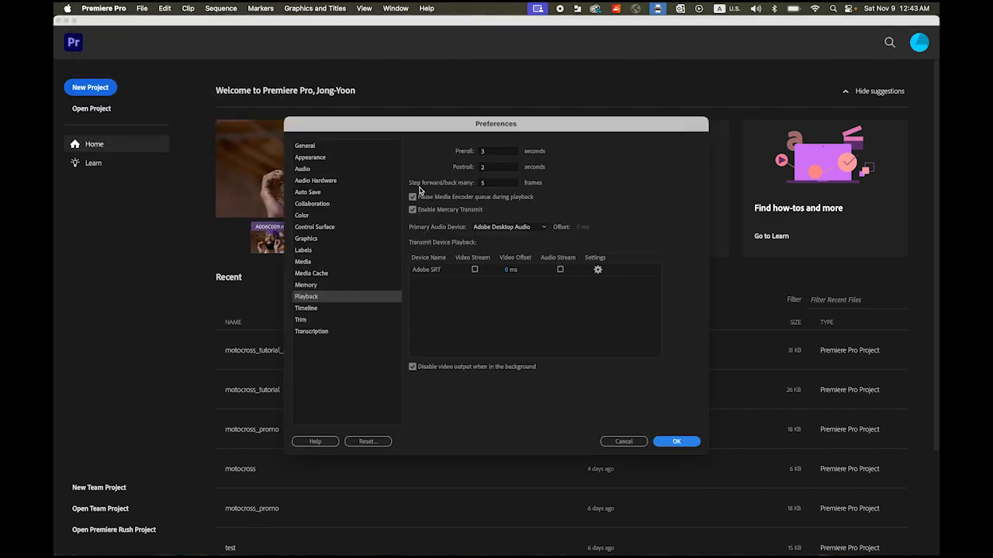
click(489, 184)
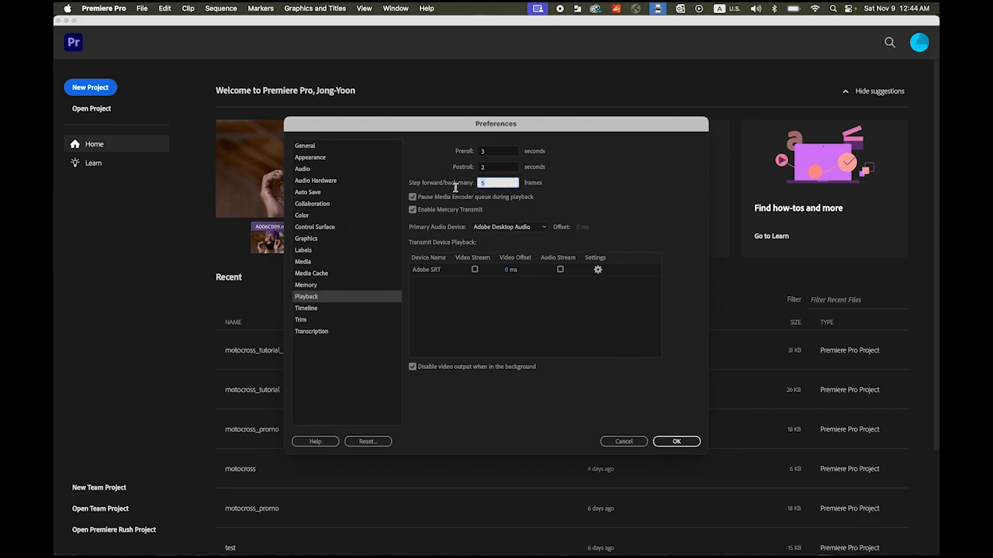
click(687, 441)
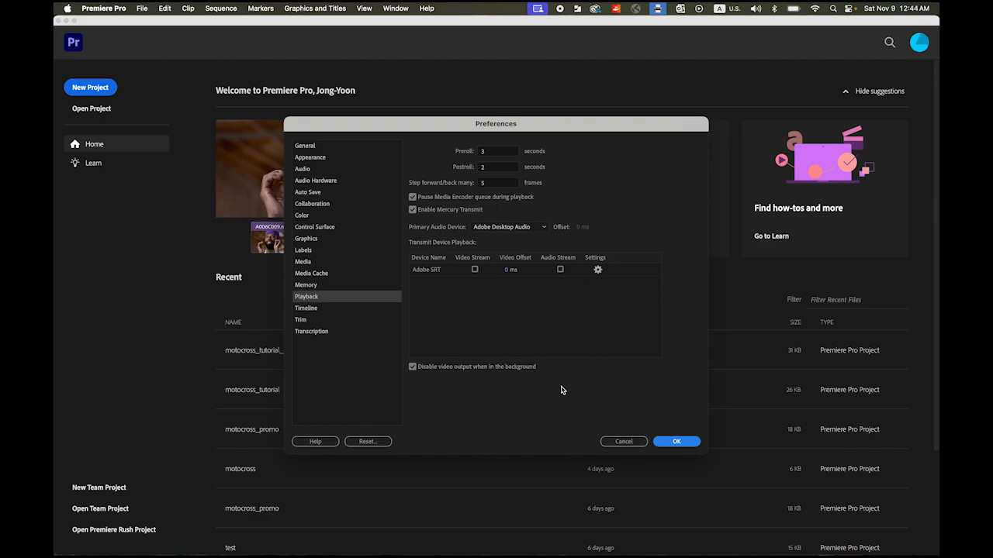
Start a new project and choose the Glitch folder as its location.
click(90, 88)
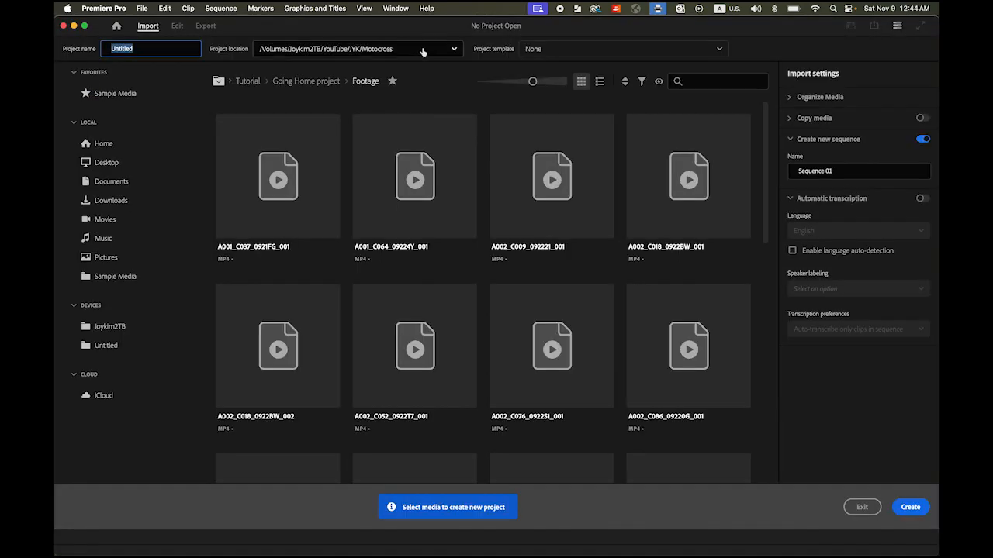
click(453, 49)
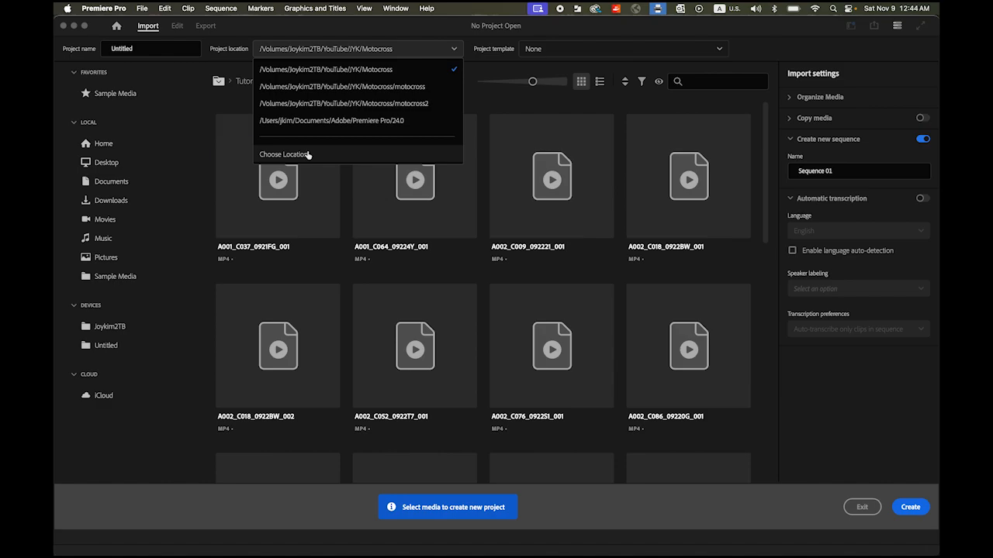
click(308, 154)
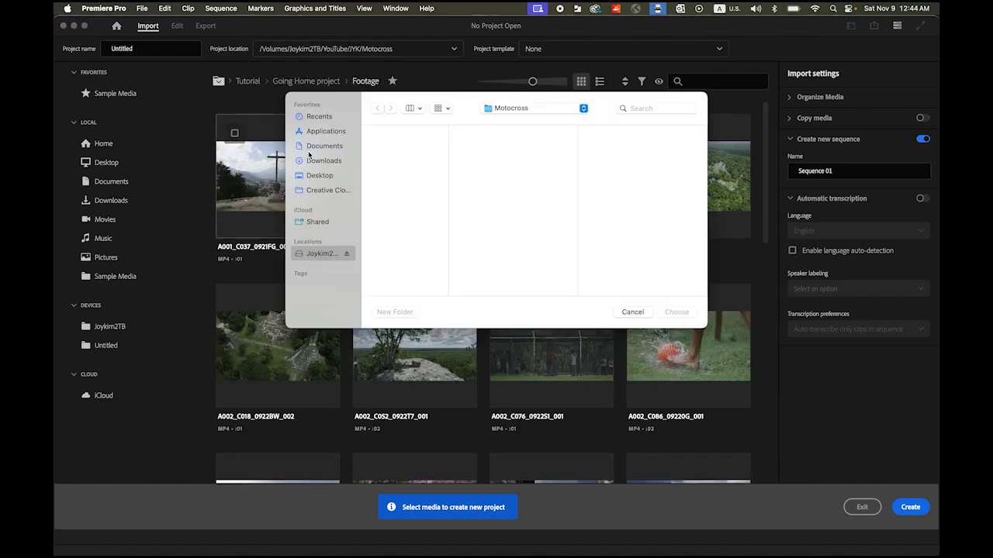
click(567, 111)
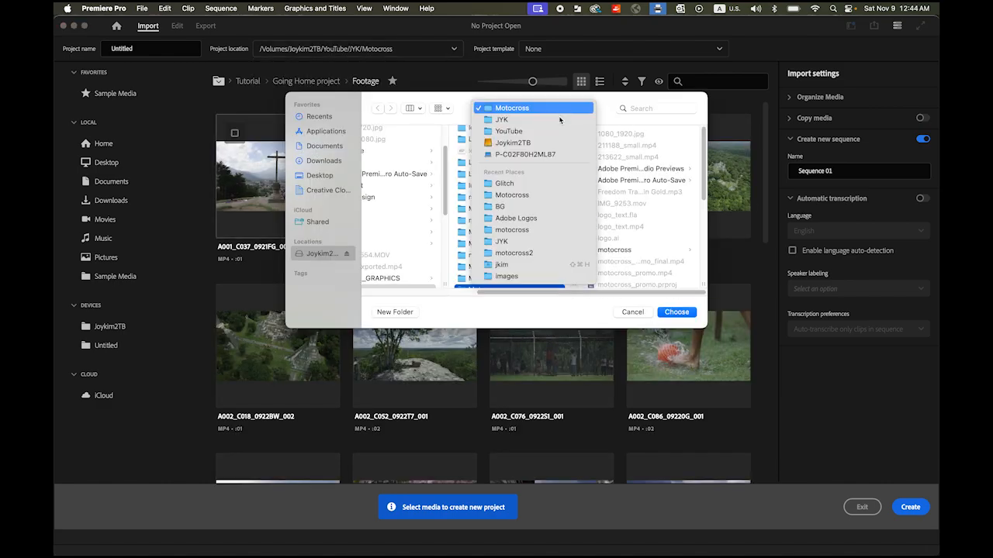
click(537, 189)
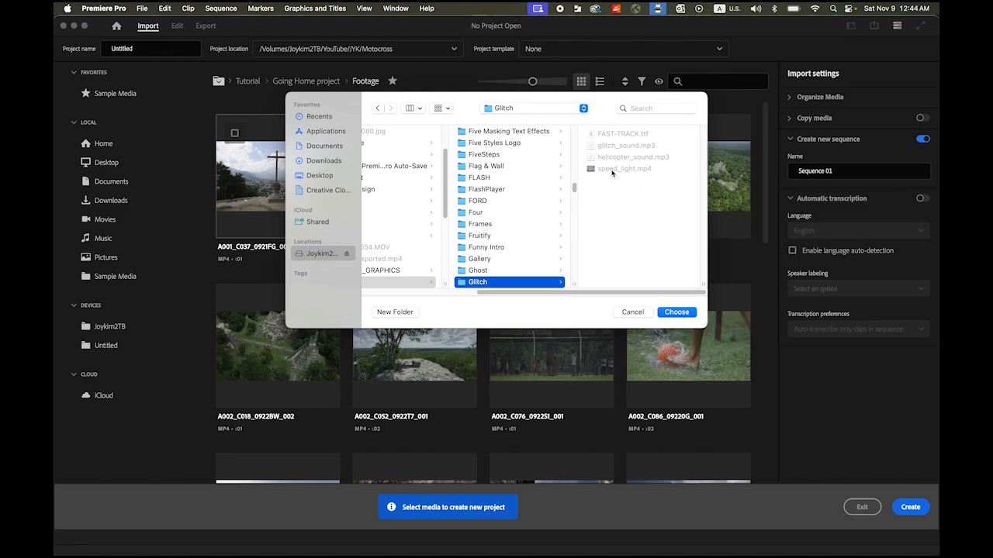
click(674, 313)
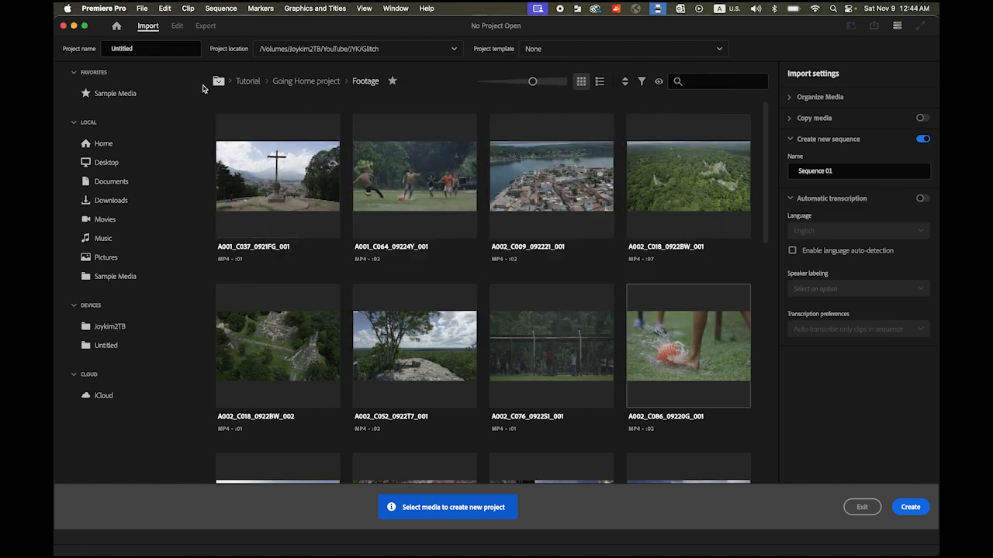
Name the new project glitch_pr and create it.
drag(160, 49, 84, 48)
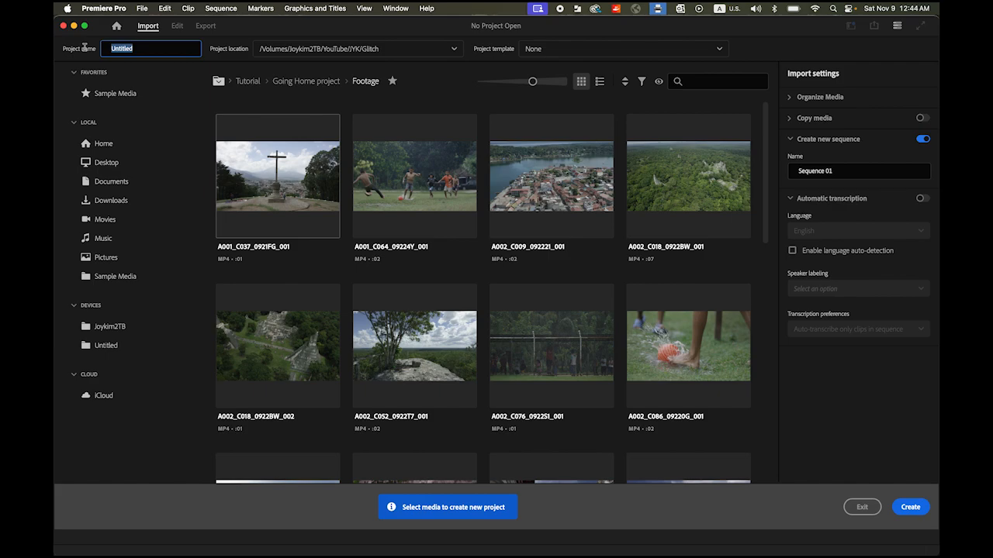
text(glitch_pr)
key(Return)
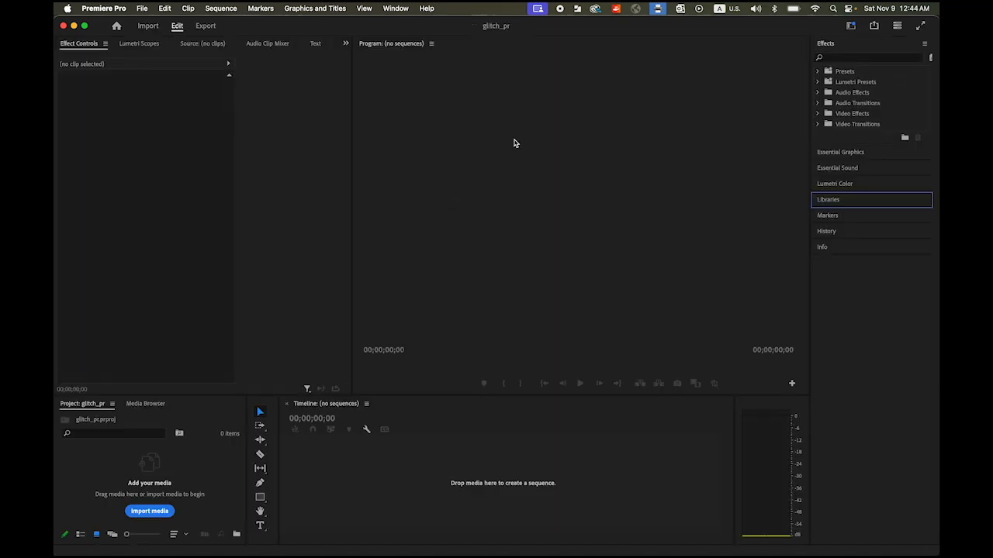
Select the Effects workspace for the project.
click(362, 7)
mouse_move(398, 6)
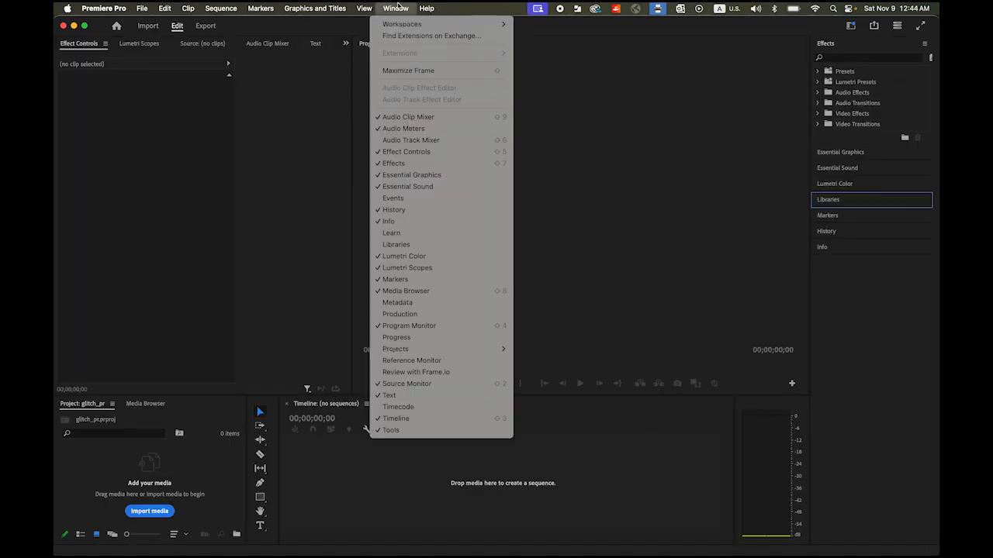
mouse_move(411, 24)
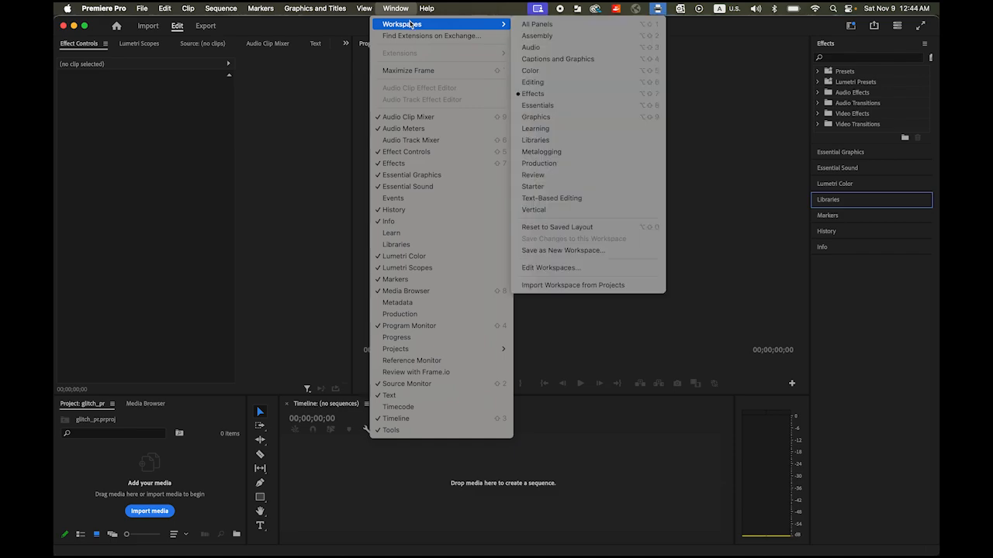
click(572, 100)
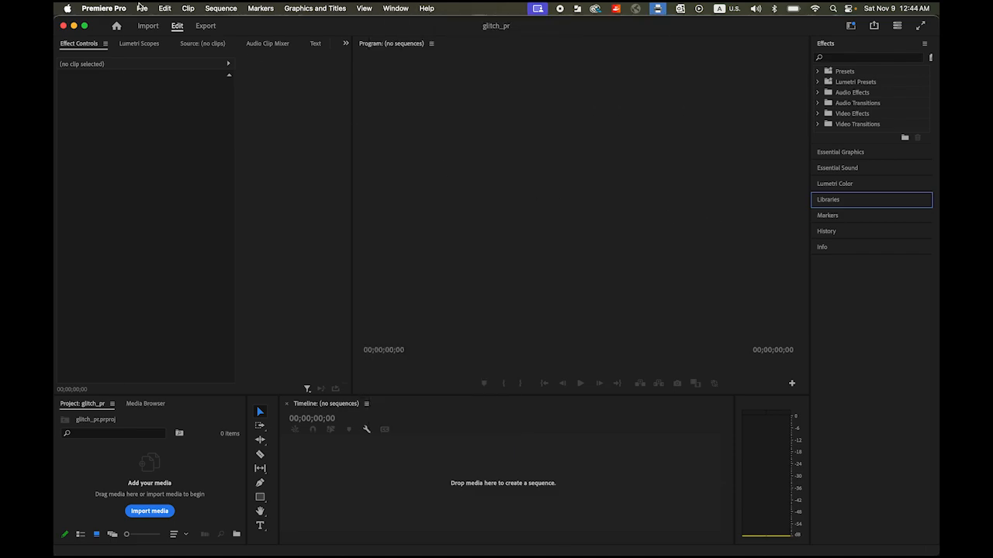
Import speed_light.mp4, helicopter_sound.mp3 and glitch_sound.mp3 from the Glitch folder into the project.
click(141, 8)
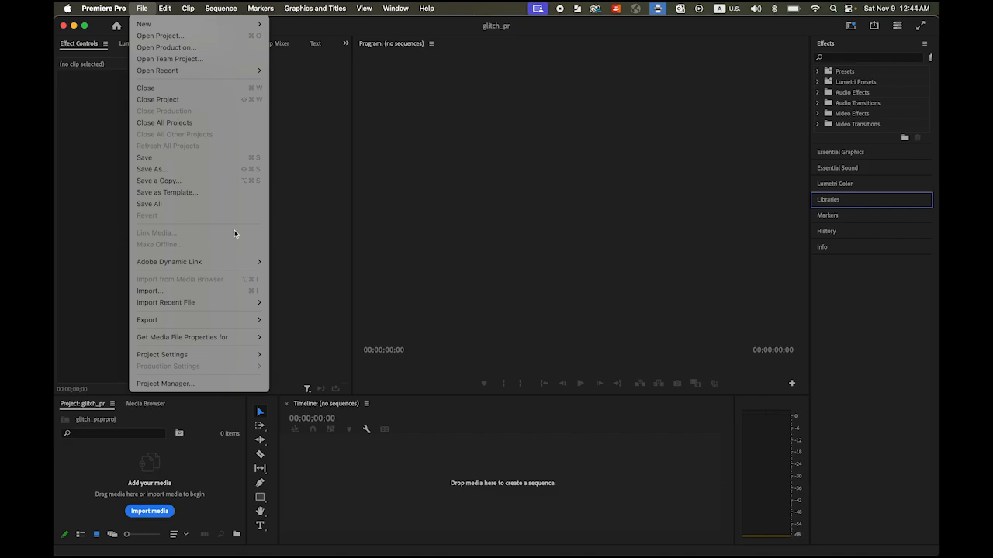
click(246, 291)
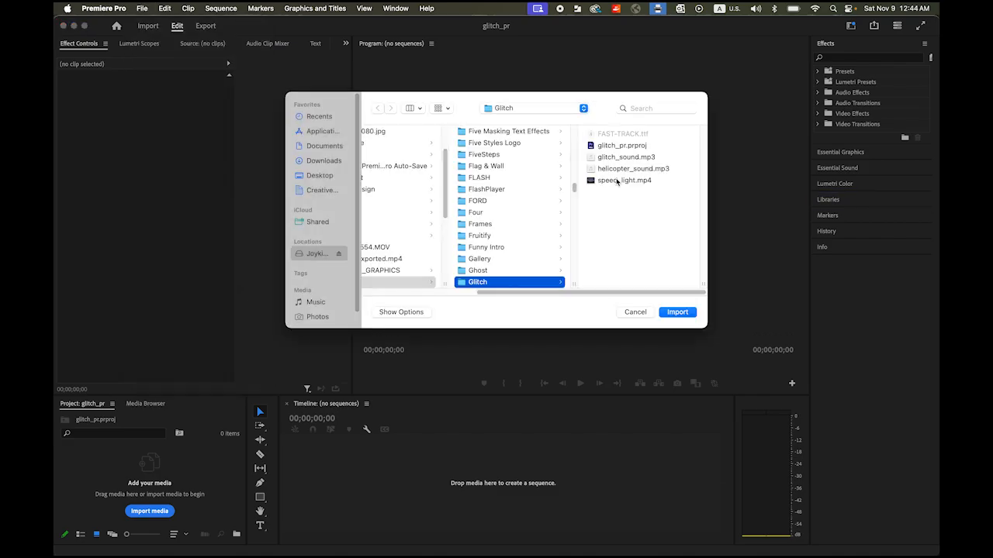
click(609, 181)
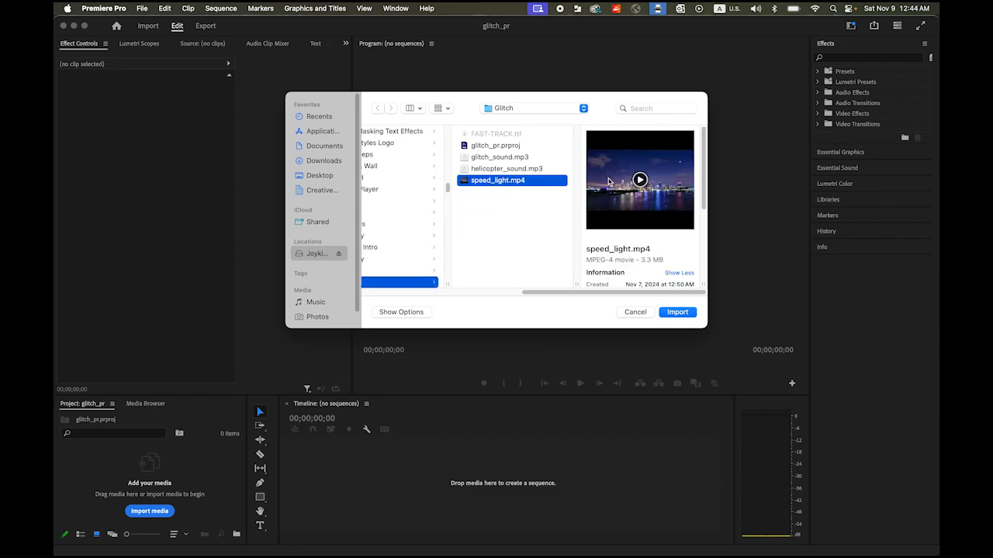
shift+click(488, 169)
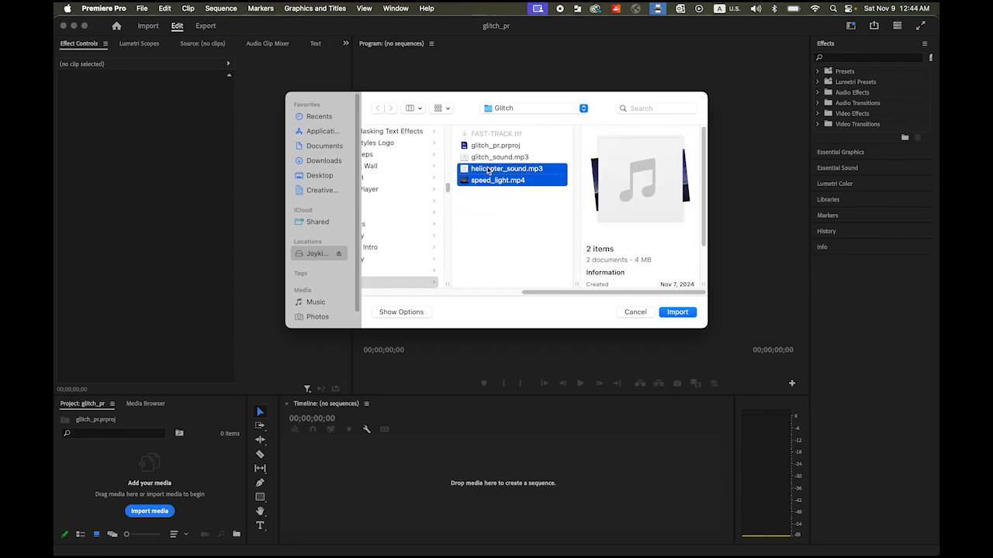
shift+click(487, 157)
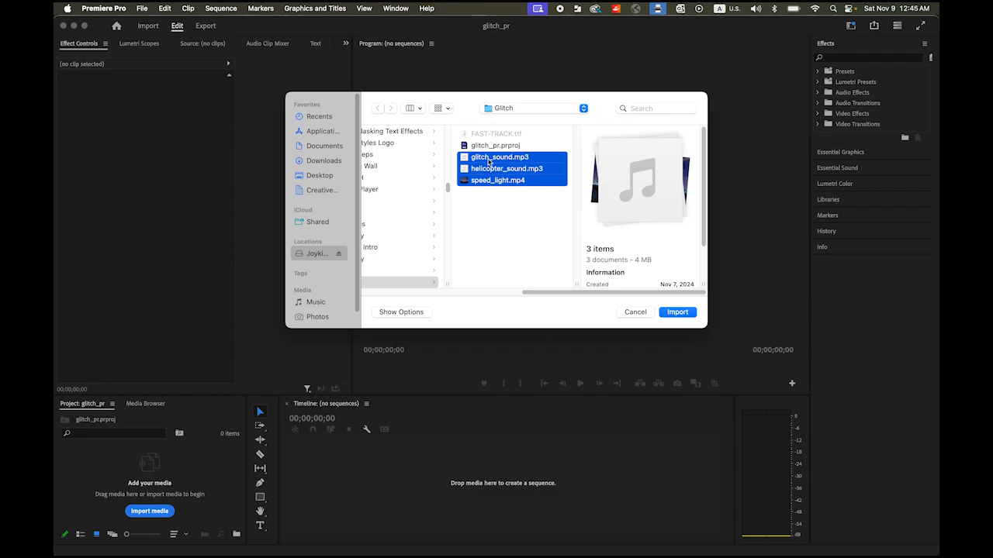
click(677, 312)
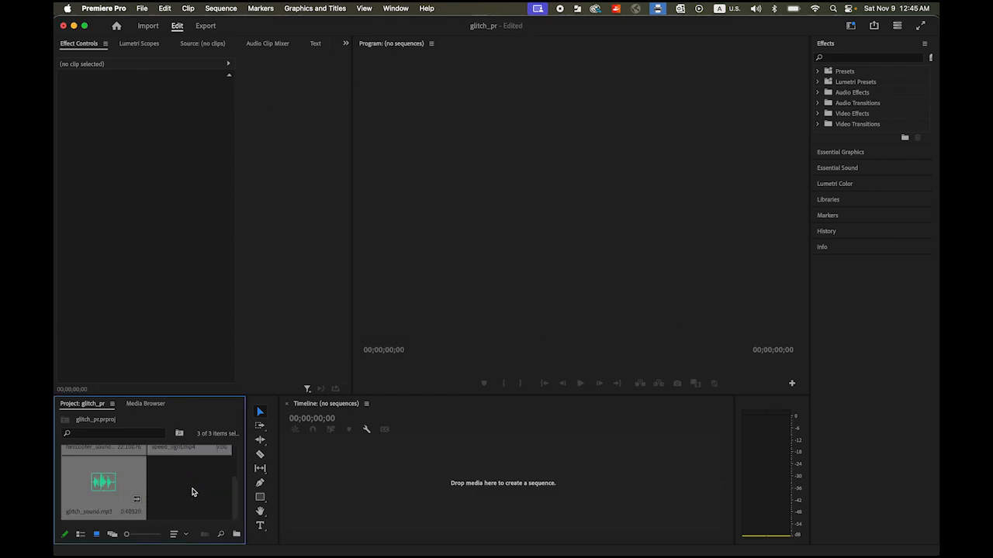
Create a sequence in the timeline from the speed_light.mp4 clip.
scroll(193, 492, down, 2)
scroll(195, 490, up, 2)
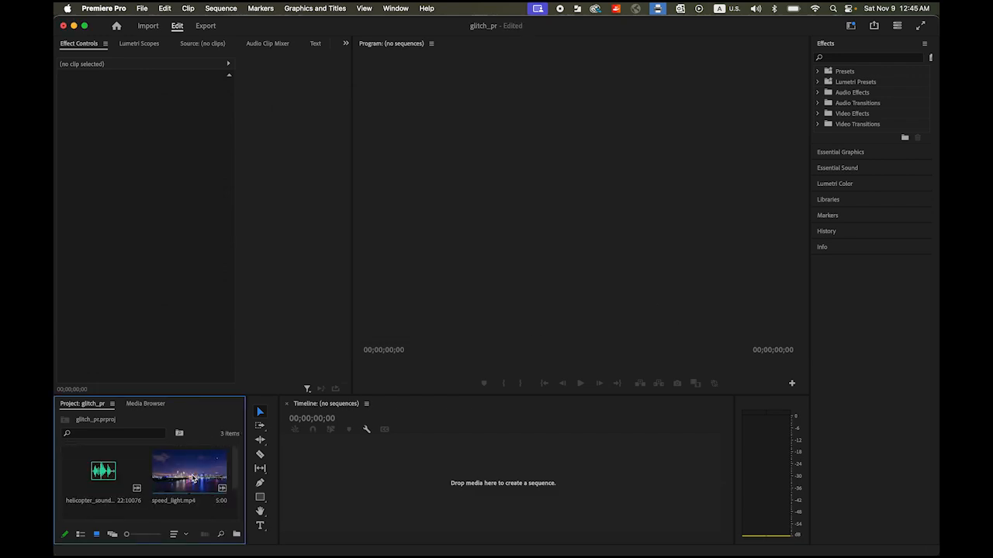
click(184, 471)
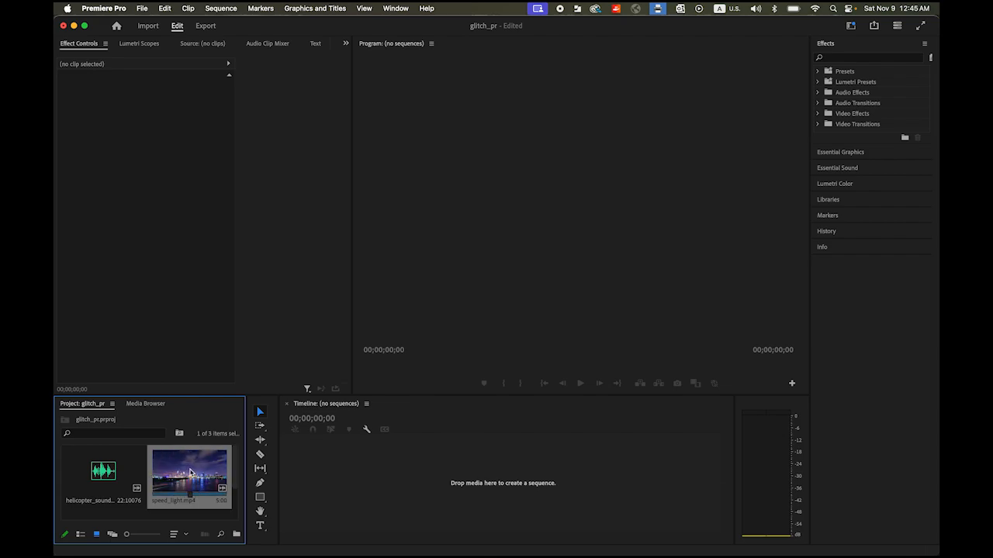
drag(190, 470, 323, 471)
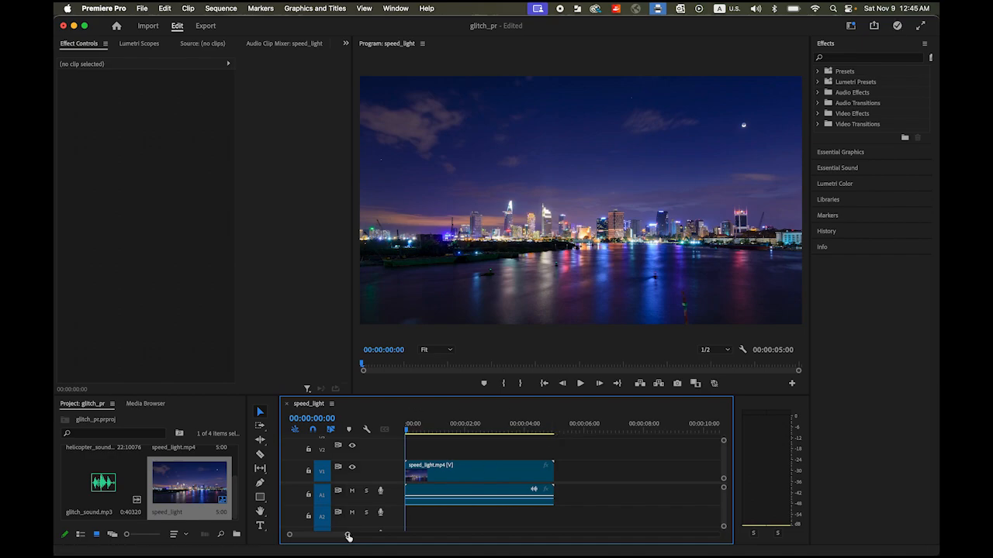
Unlink the audio of the speed_light.mp4 clip from its video and delete the audio part.
drag(348, 537, 338, 535)
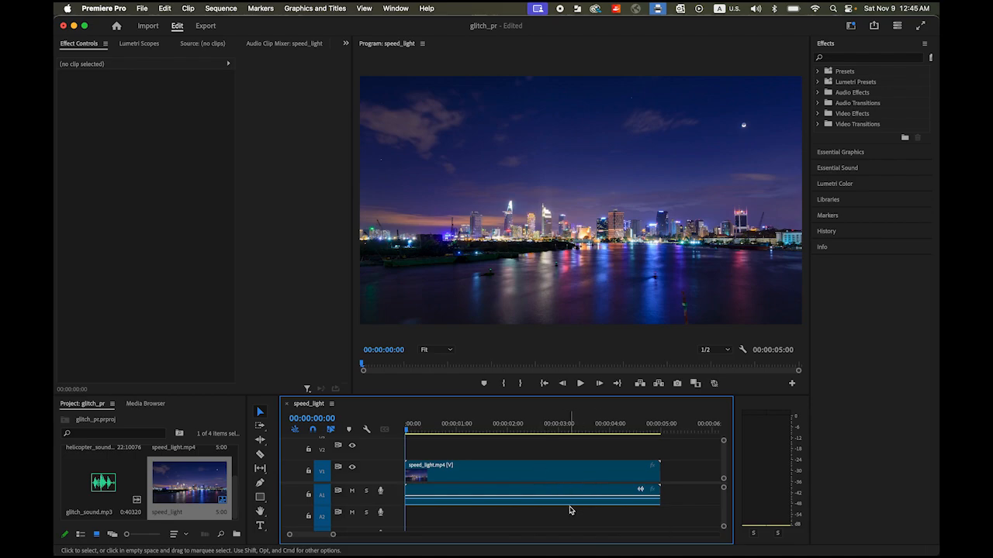
click(559, 498)
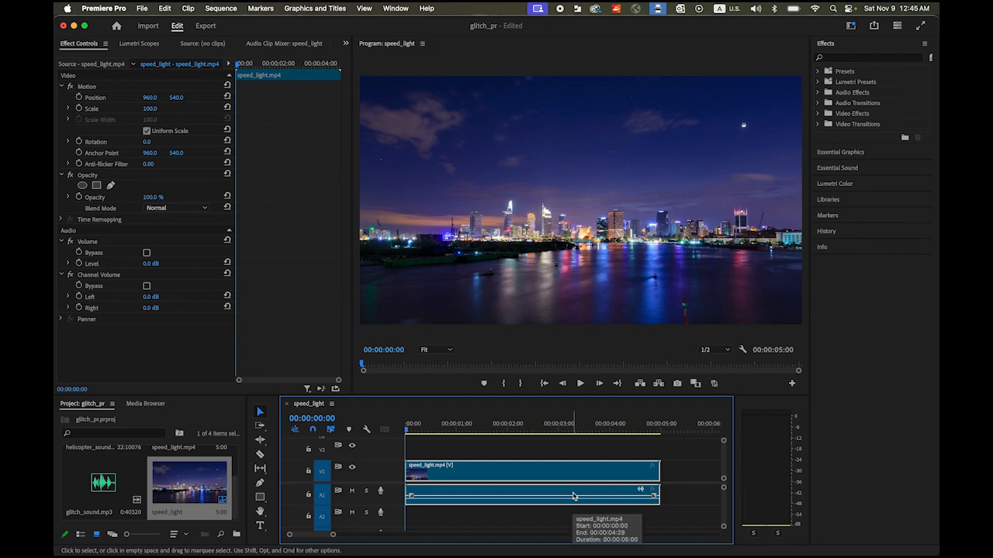
right_click(524, 472)
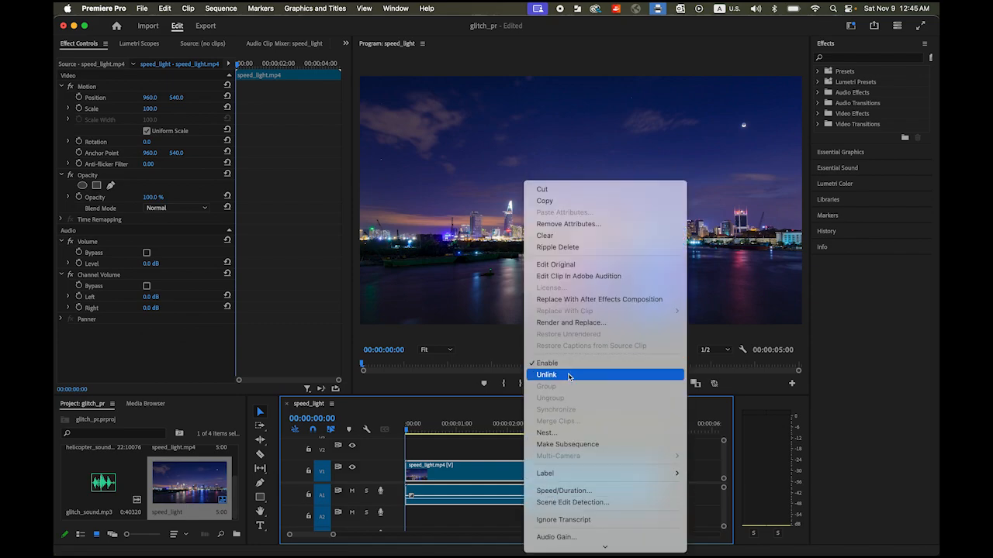
click(568, 376)
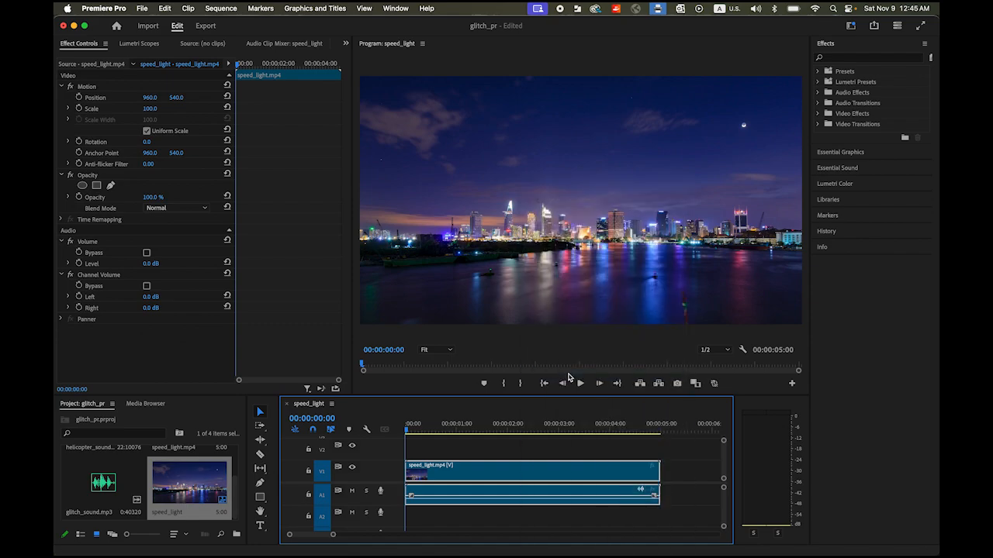
click(565, 499)
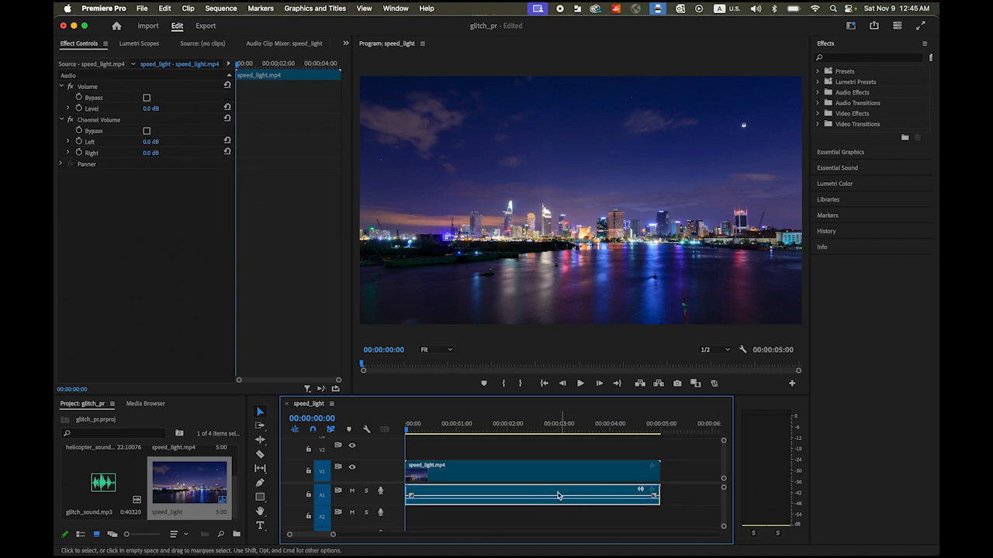
key(Delete)
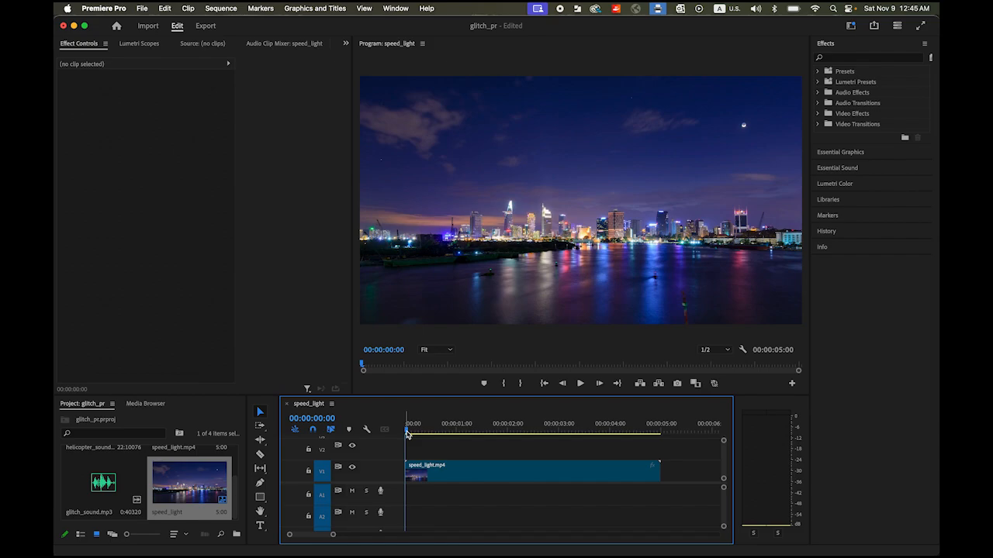
Add a text title reading THE GLITCH in the upper part of the frame, starting at 00:00:01:00.
drag(406, 433, 457, 441)
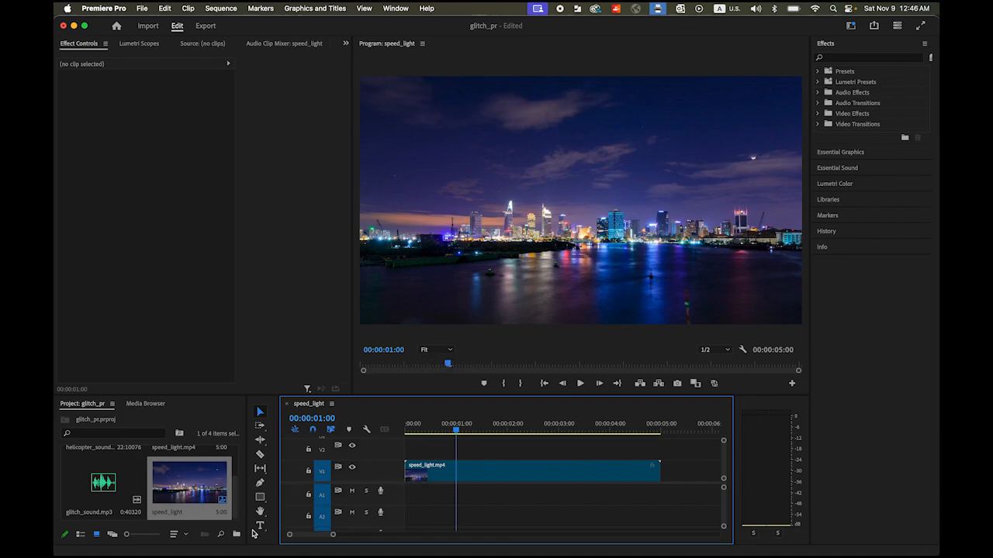
click(261, 528)
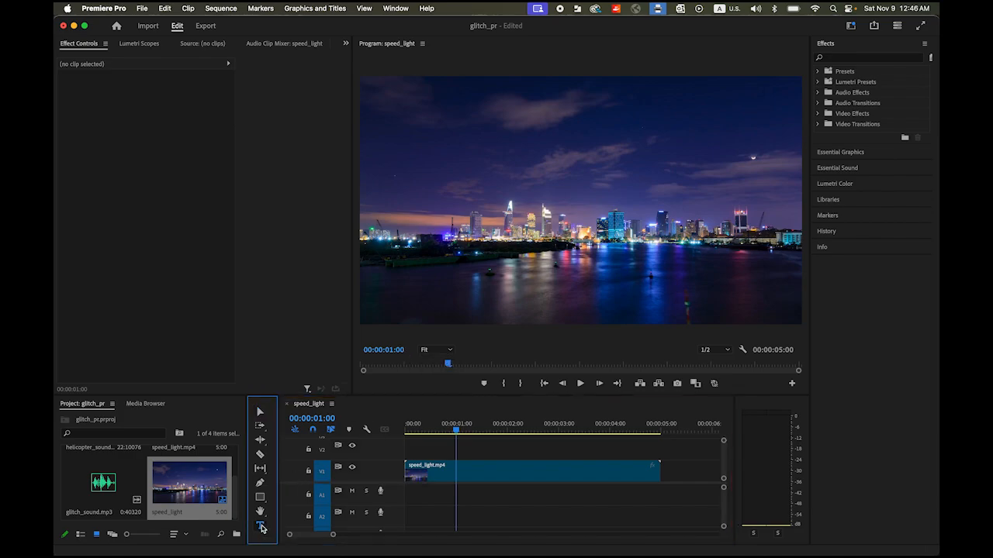
click(474, 159)
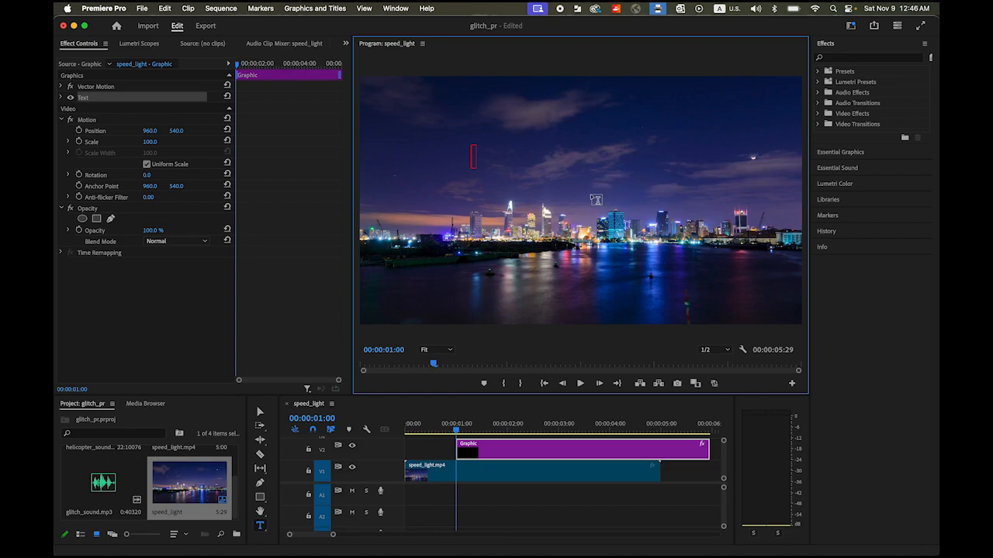
text(Th)
key(BackSpace)
text(HE)
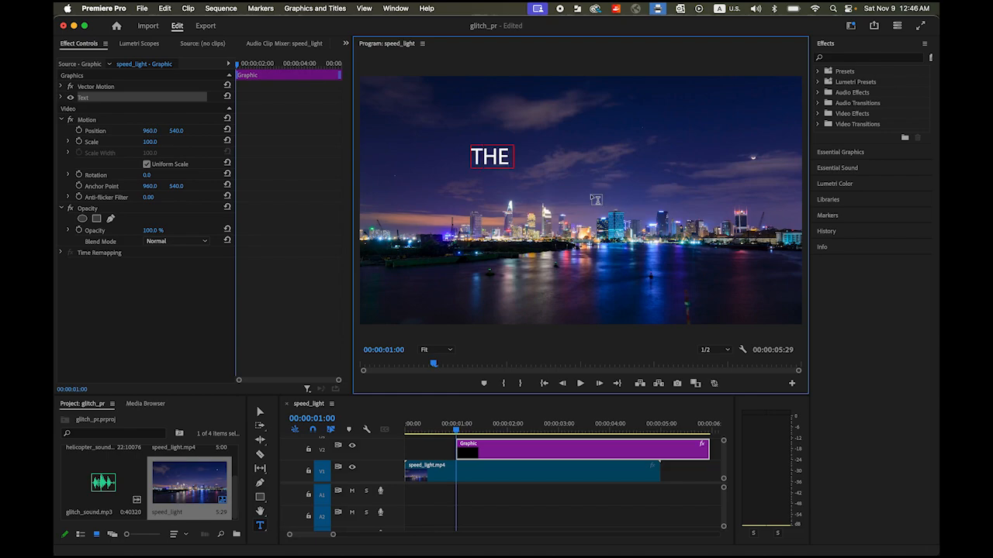
text( GLIT)
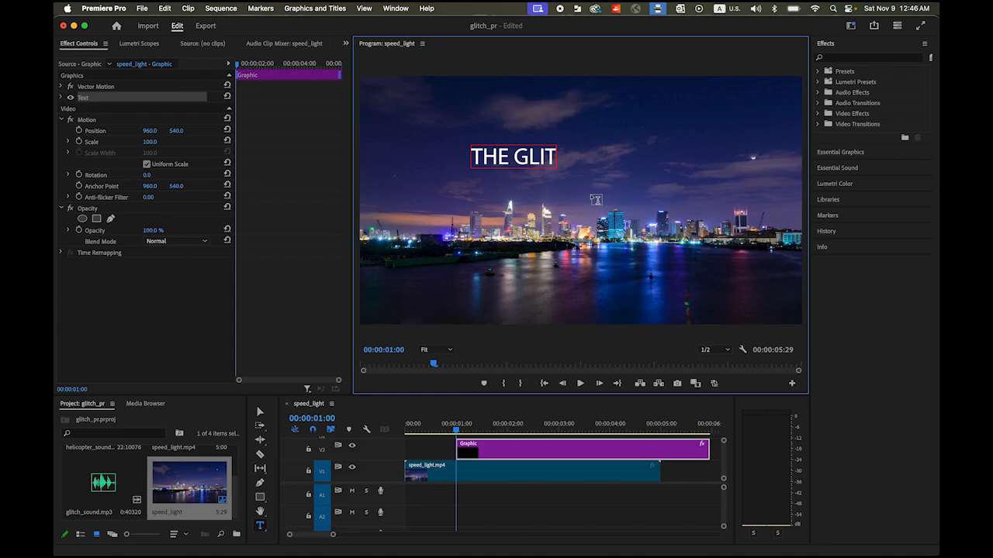
text(CH)
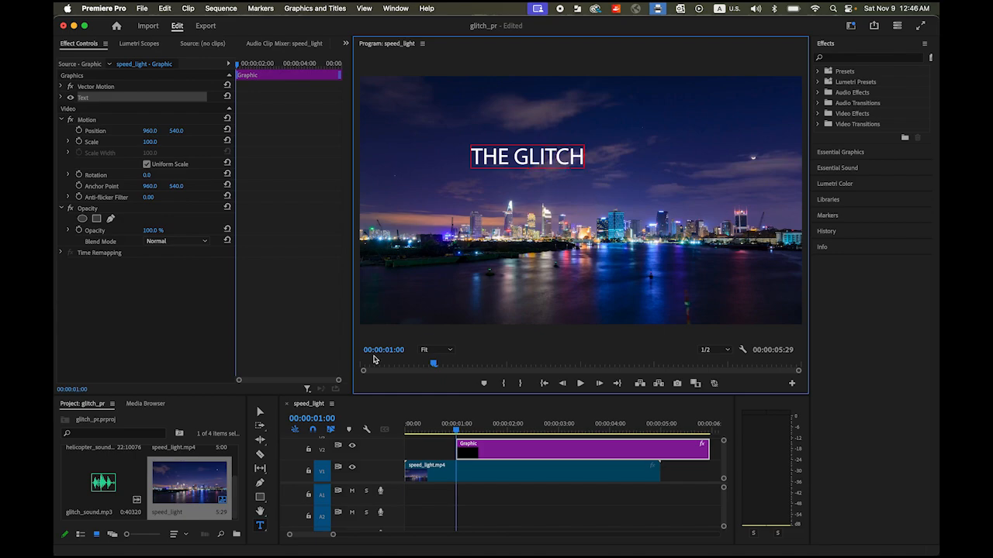
click(261, 412)
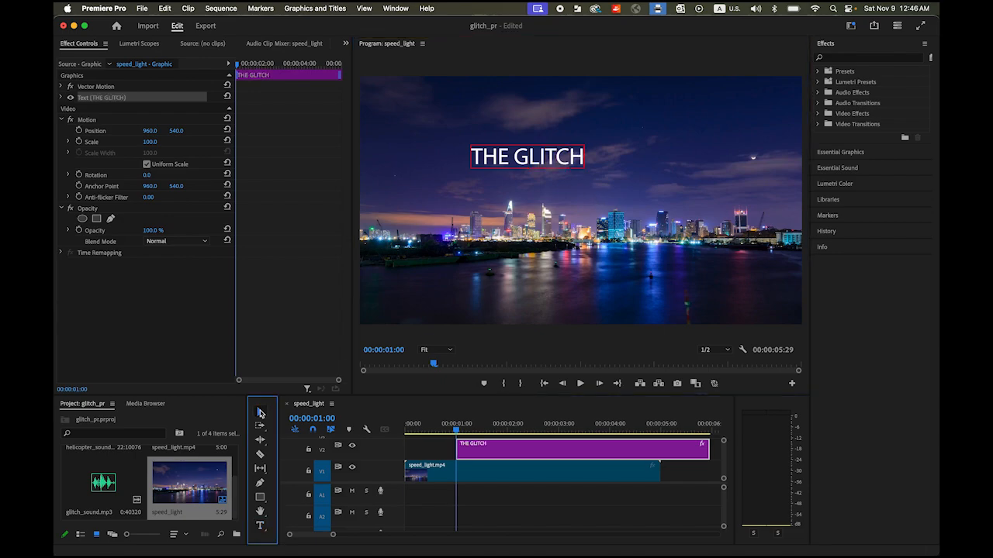
Set the title's font to FAST-TRACK at size 200 and move the text to just above the city skyline.
click(540, 166)
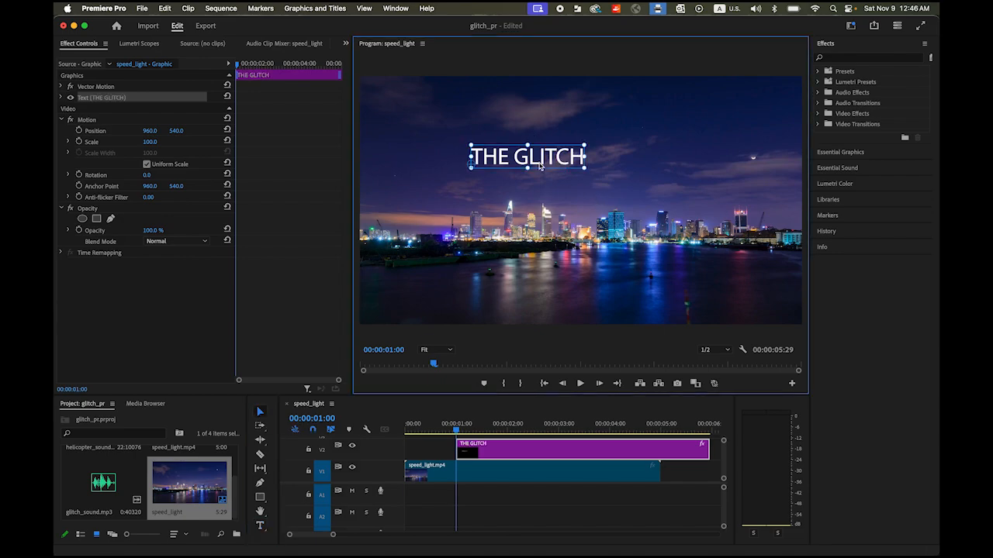
click(826, 152)
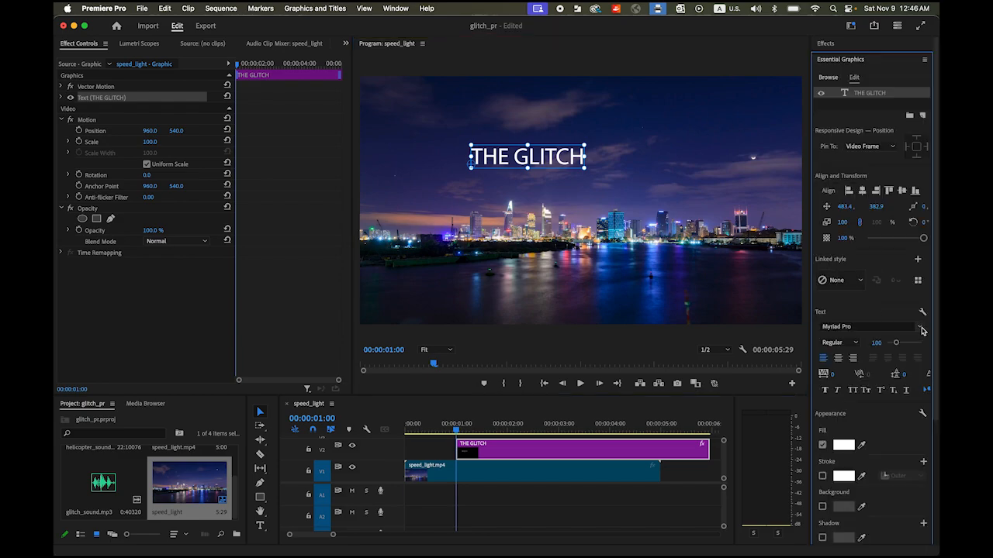
click(922, 330)
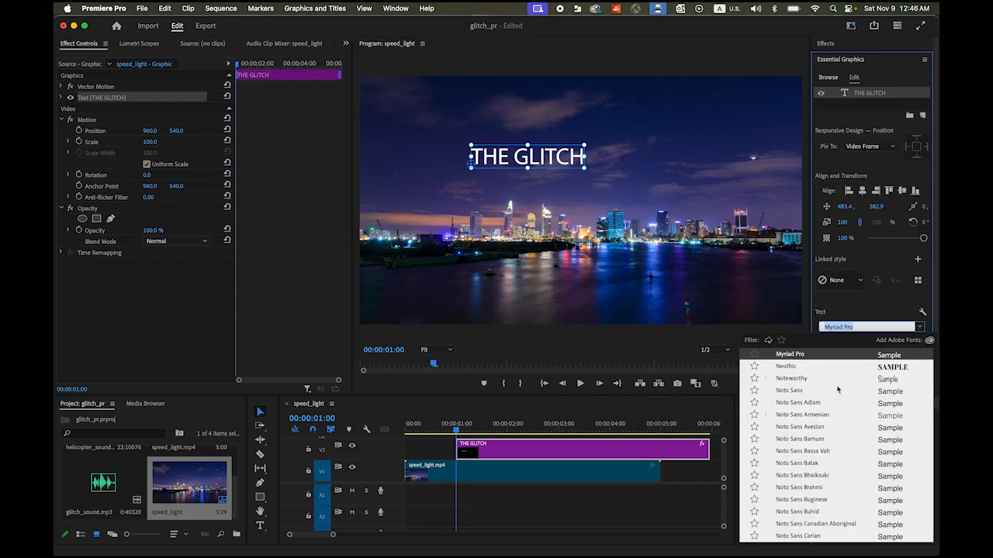
scroll(837, 389, up, 5)
scroll(837, 389, up, 10)
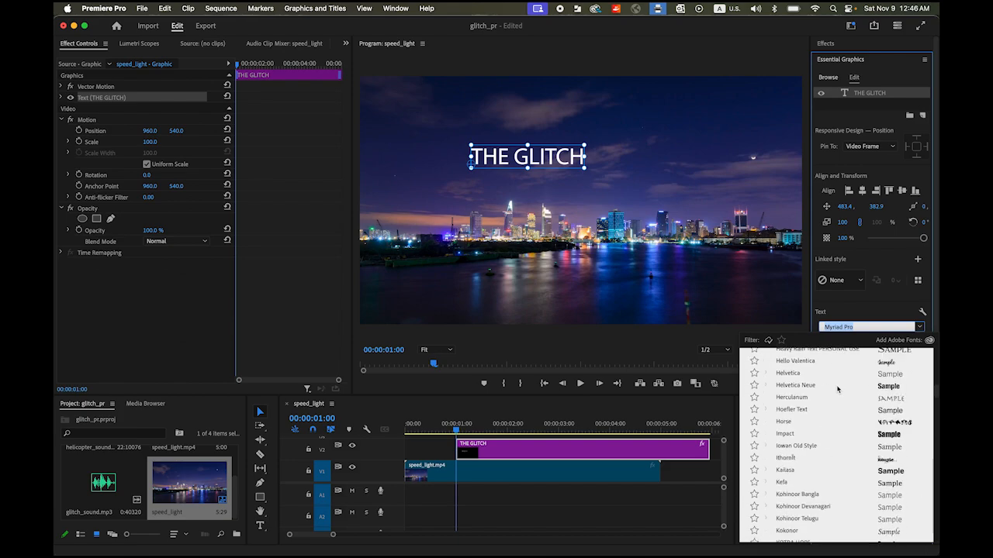
scroll(838, 389, up, 3)
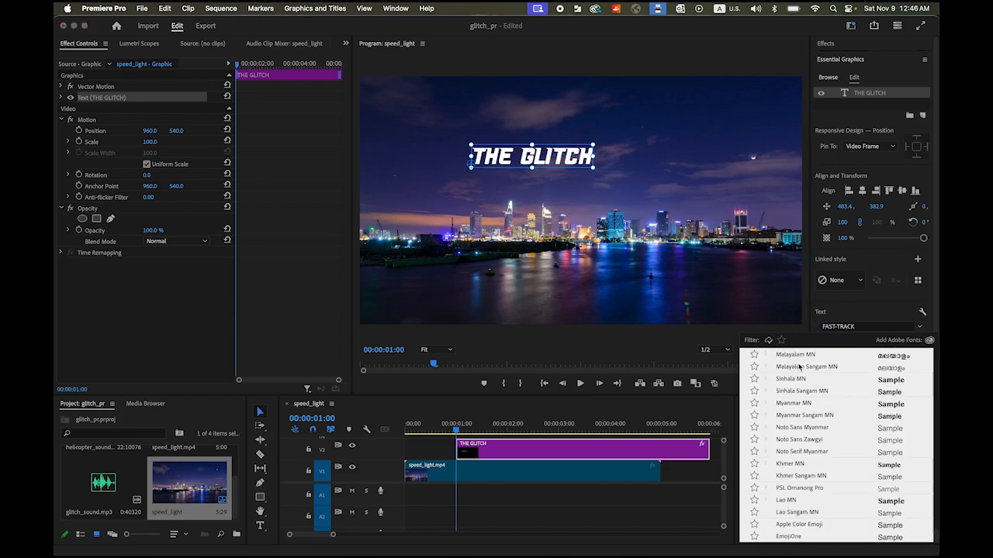
click(799, 366)
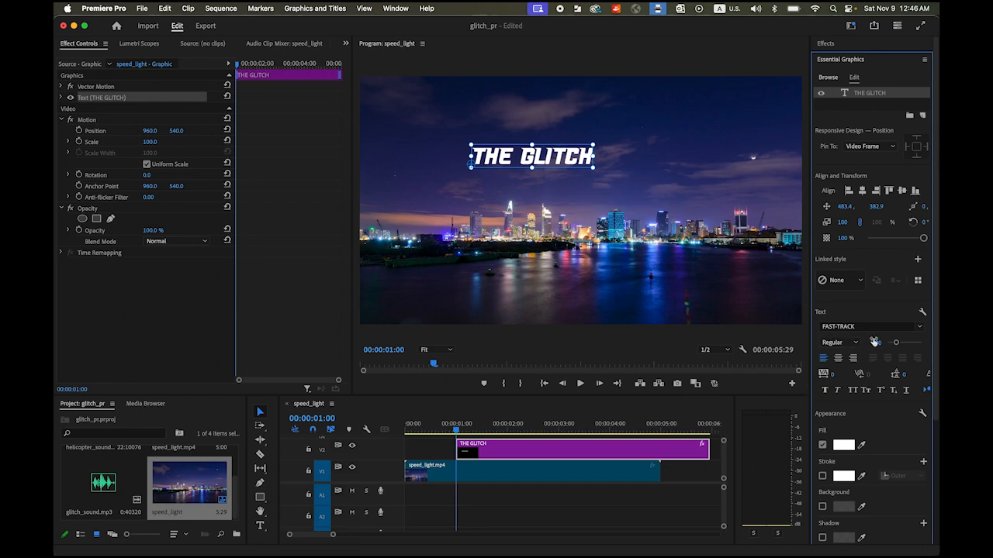
click(873, 342)
text(200)
key(Return)
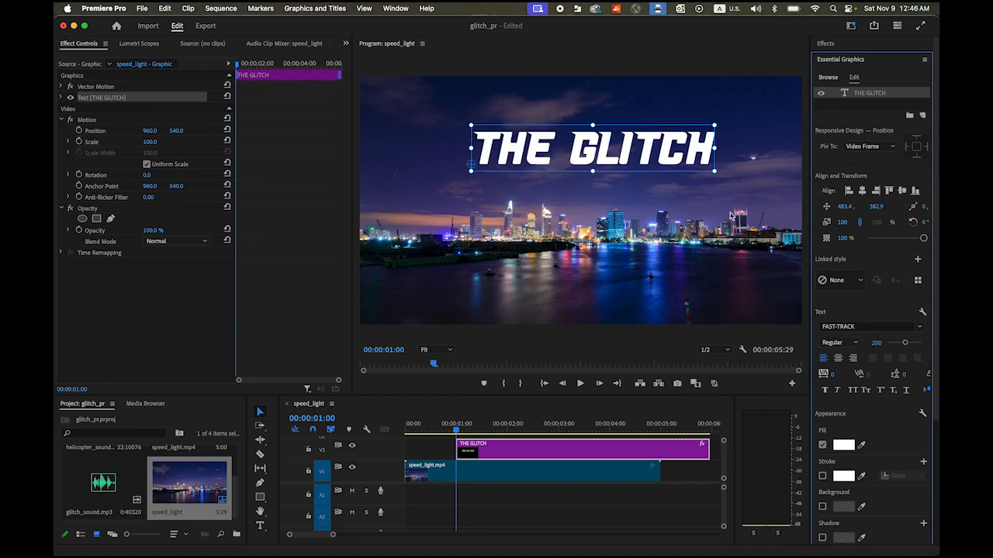
drag(609, 170, 600, 191)
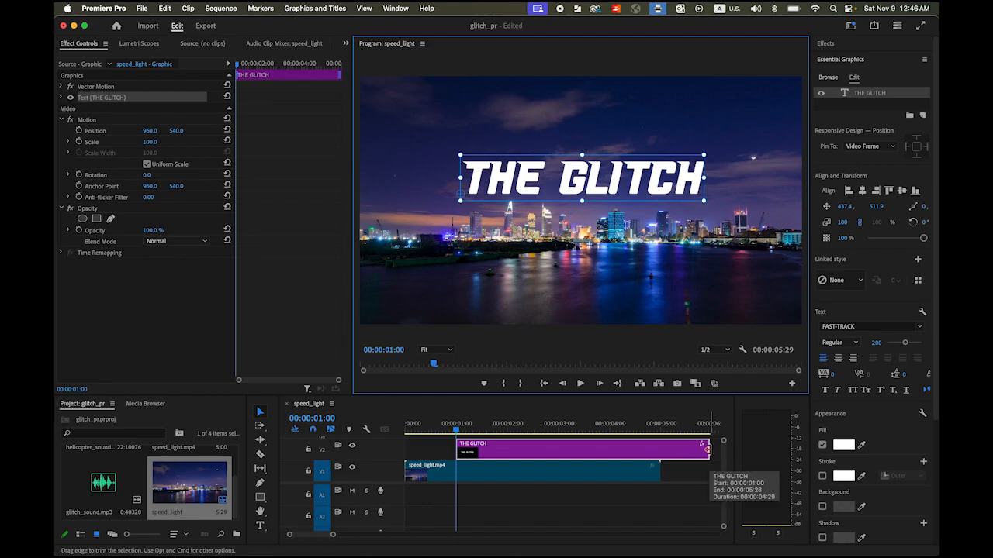
Trim the THE GLITCH clip to end with speed_light.mp4 and park the playhead on the title's first frame at 00:00:01:00.
drag(707, 450, 660, 453)
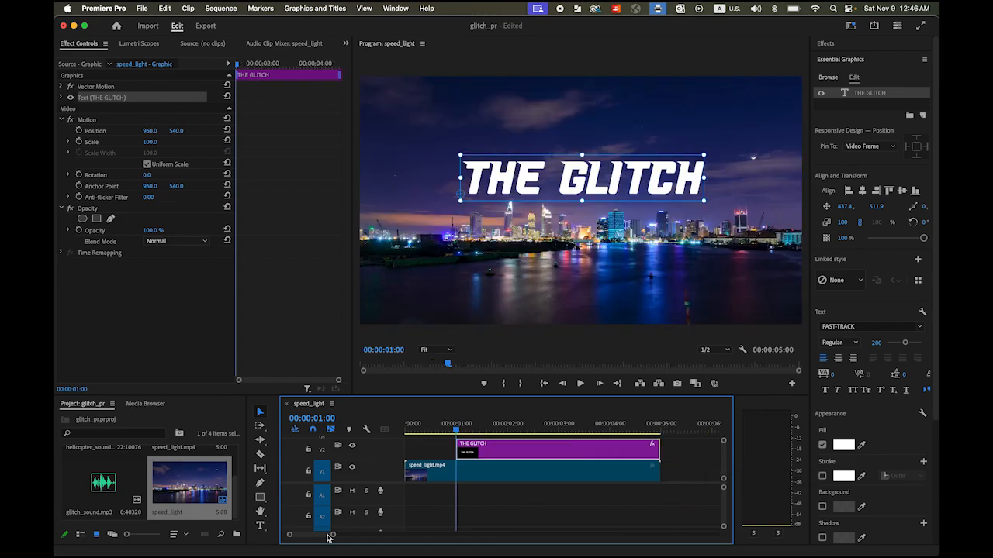
drag(331, 535, 332, 535)
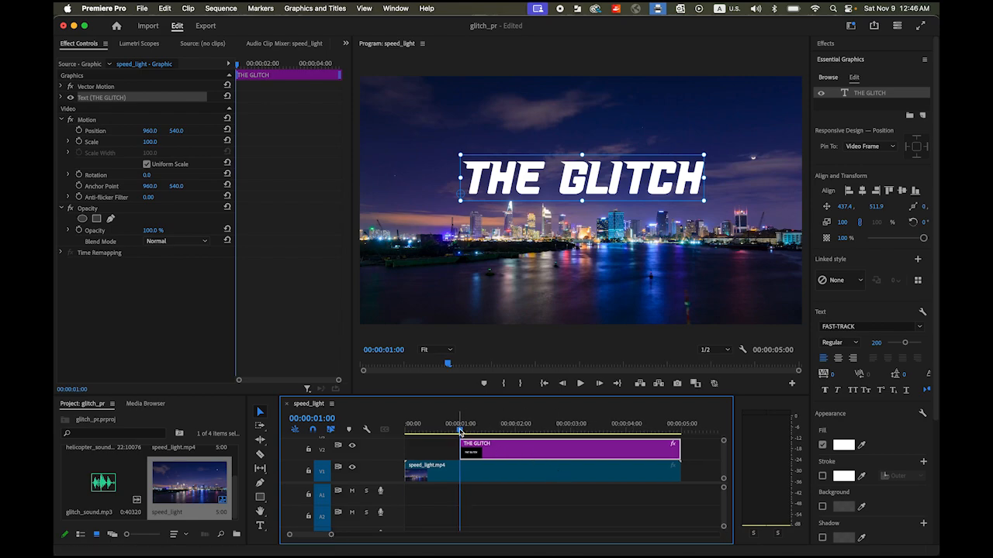
drag(460, 431, 458, 431)
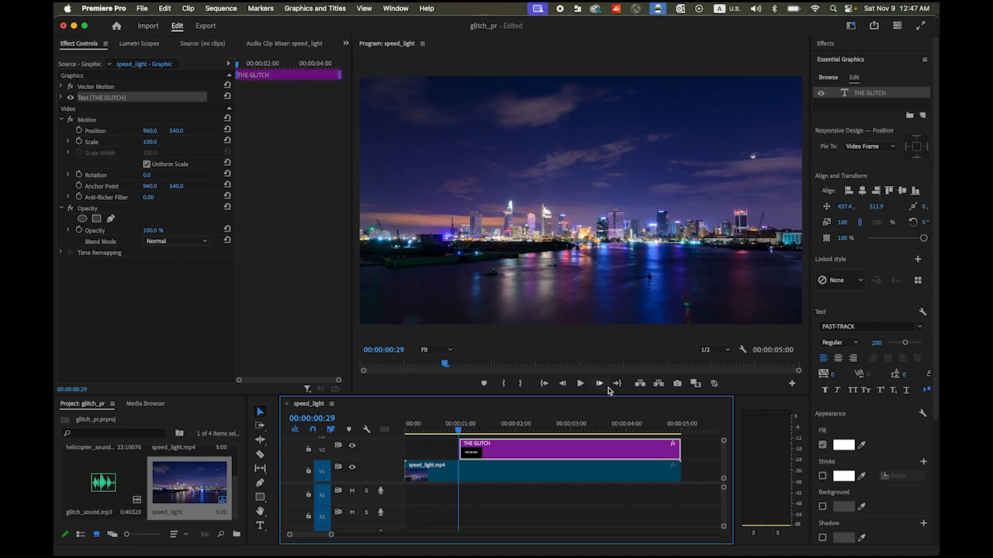
click(598, 383)
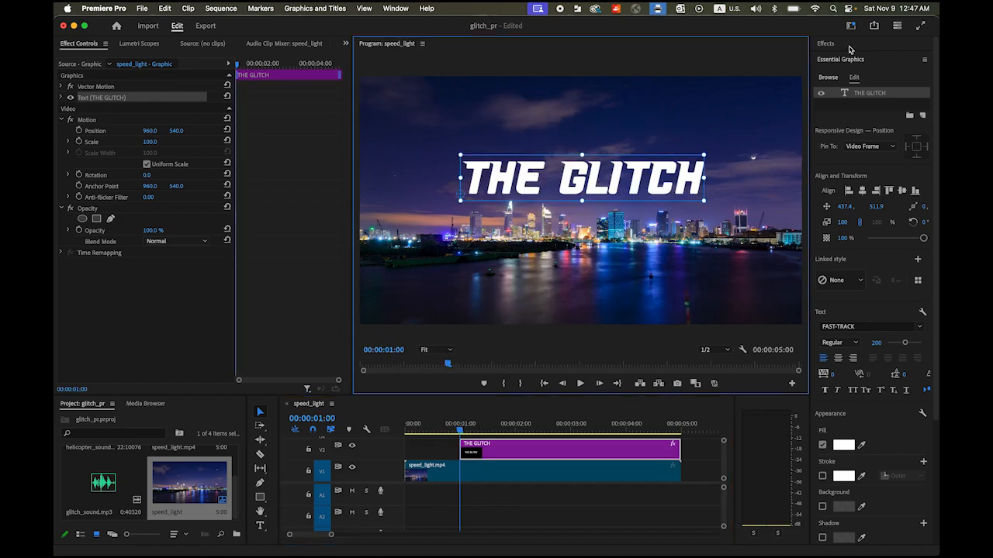
Find the Block Dissolve video effect and apply it to the THE GLITCH title clip.
click(826, 43)
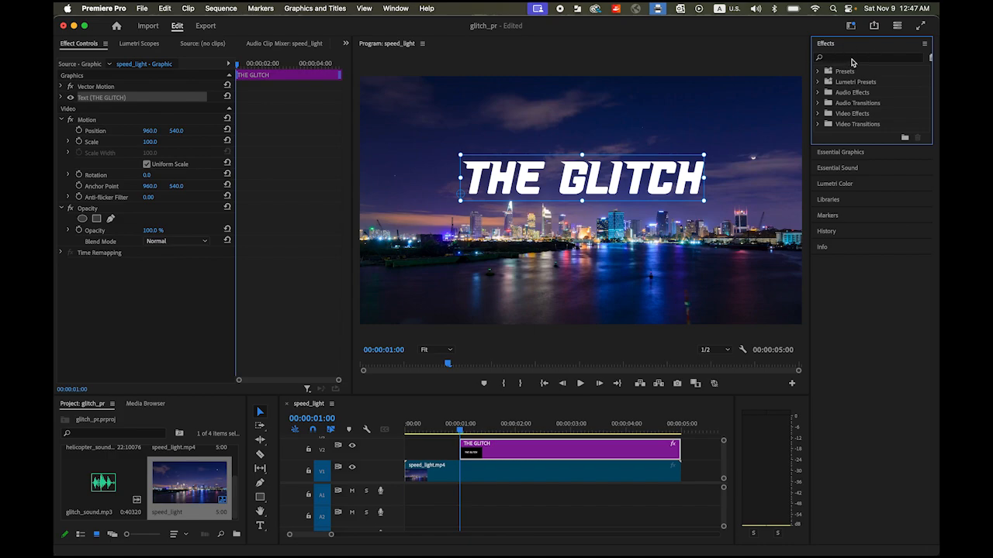
click(853, 61)
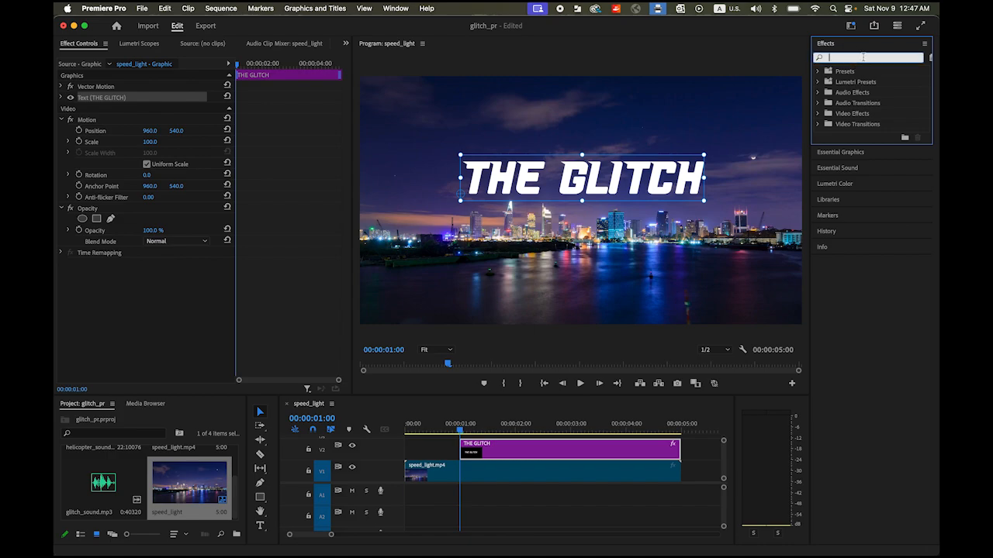
text(block)
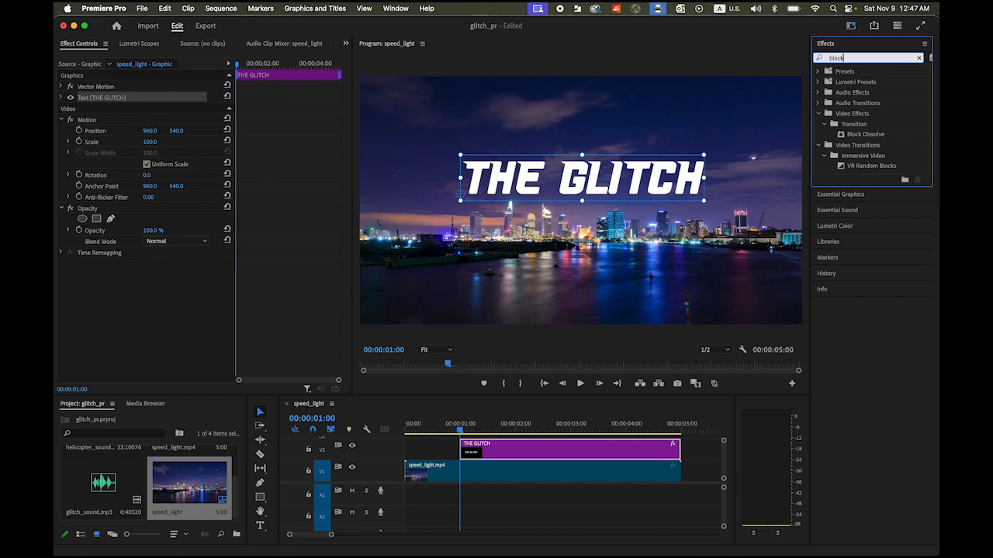
text( dissolve)
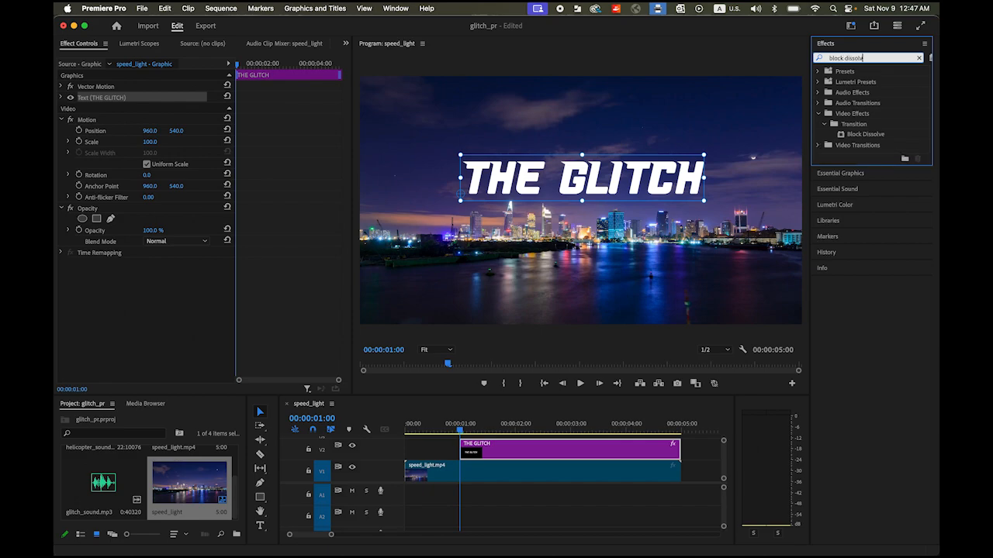
click(864, 135)
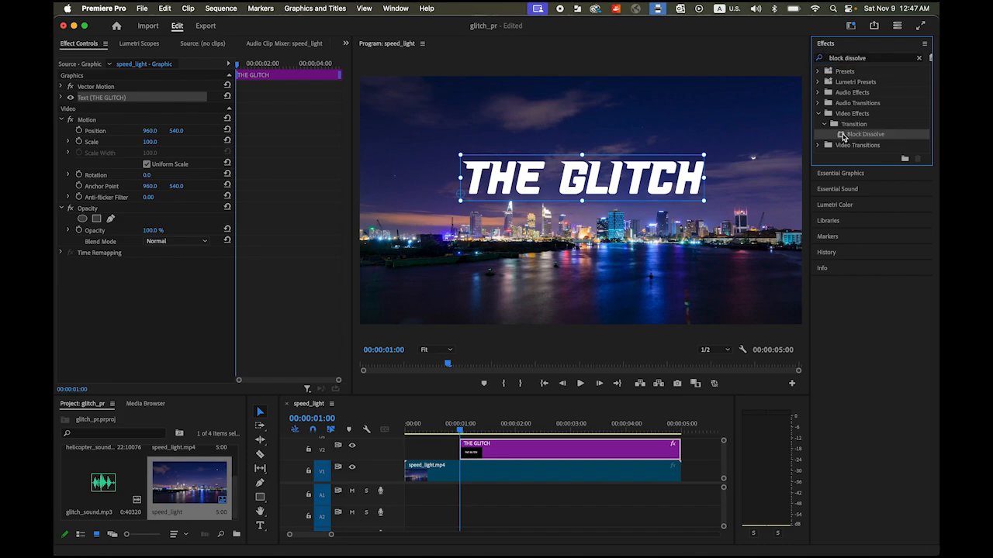
drag(843, 137, 475, 456)
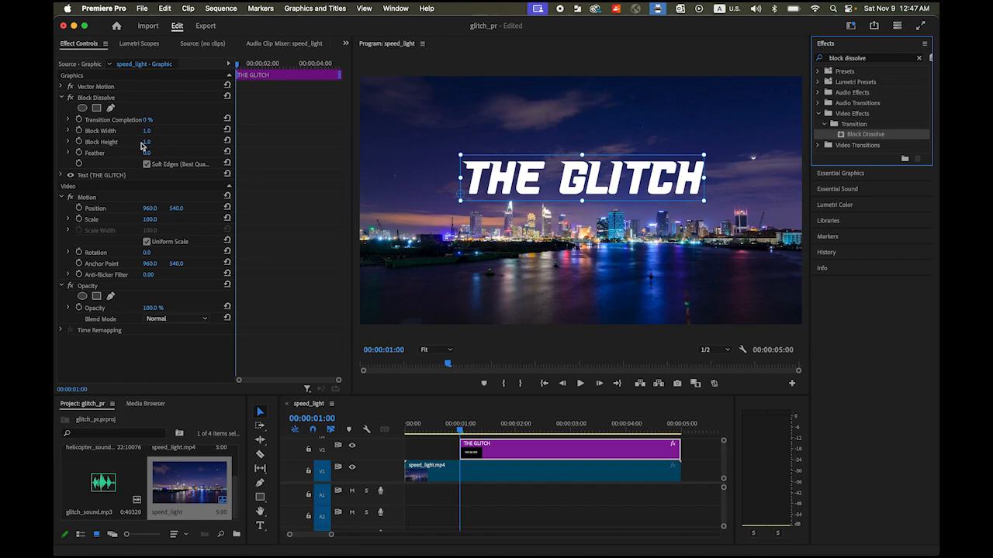
Set the Block Dissolve effect's Block Width and Block Height to 100.
click(148, 132)
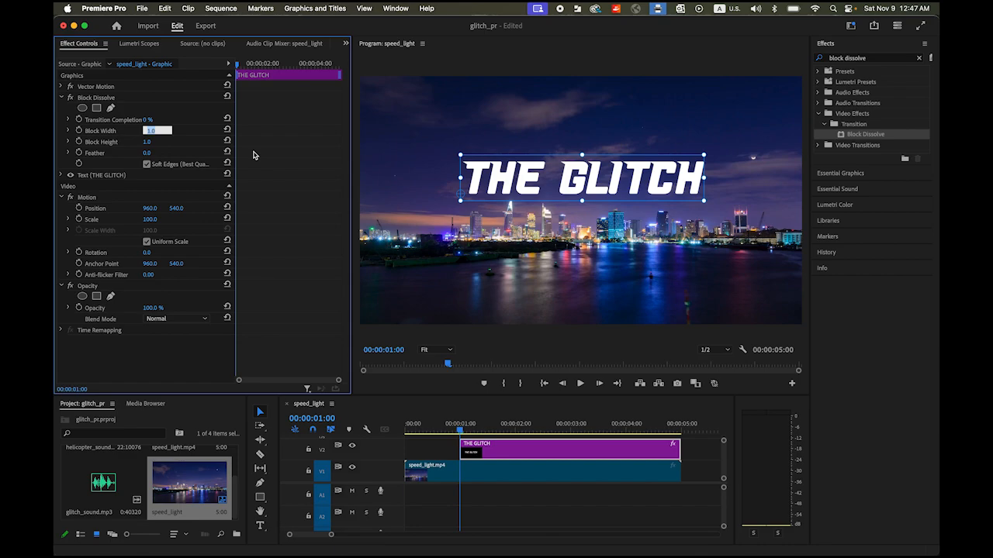
text(100)
key(Return)
click(148, 141)
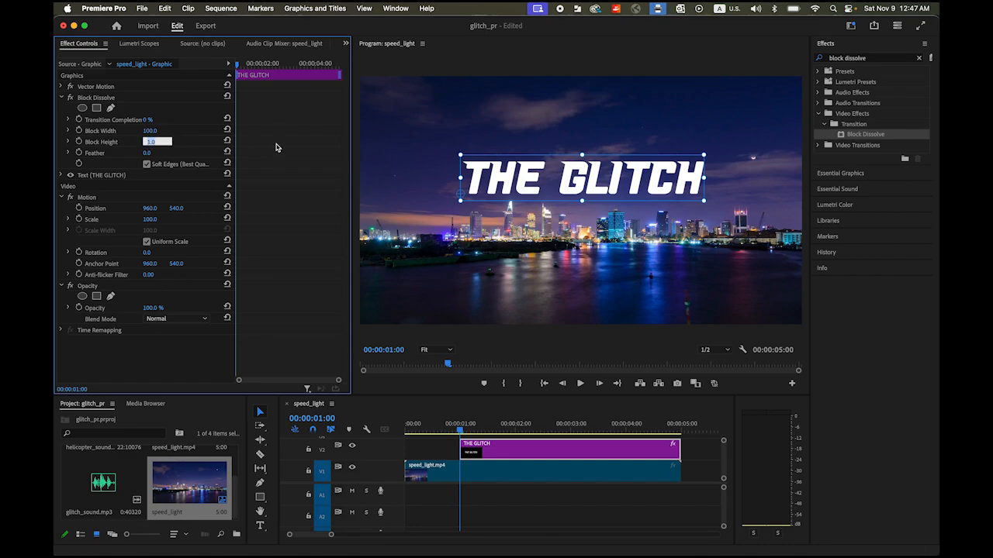
text(10)
key(Return)
Set Block Dissolve's Transition Completion to 100% and enable its animation with a keyframe at 00:00:01:00.
click(145, 120)
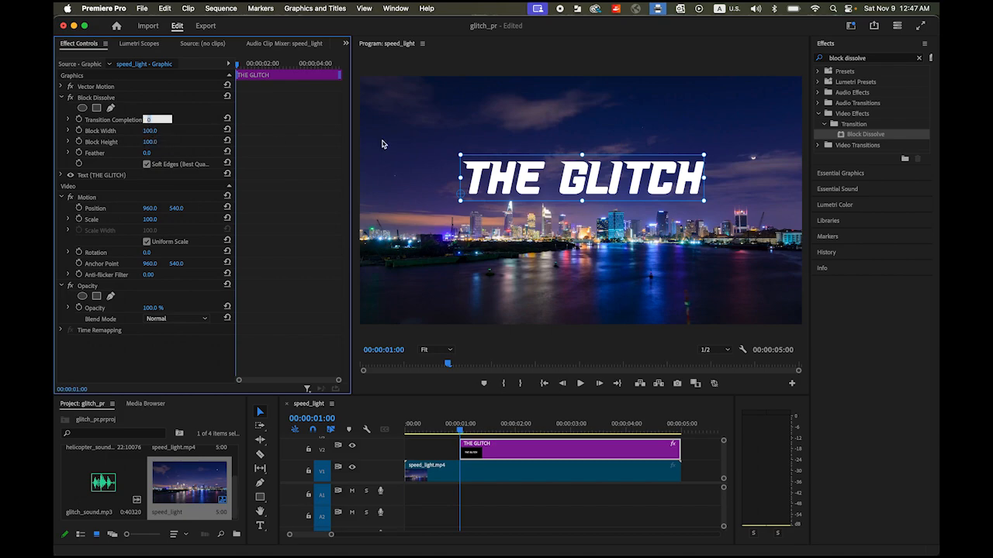
text(10)
text(0)
key(Return)
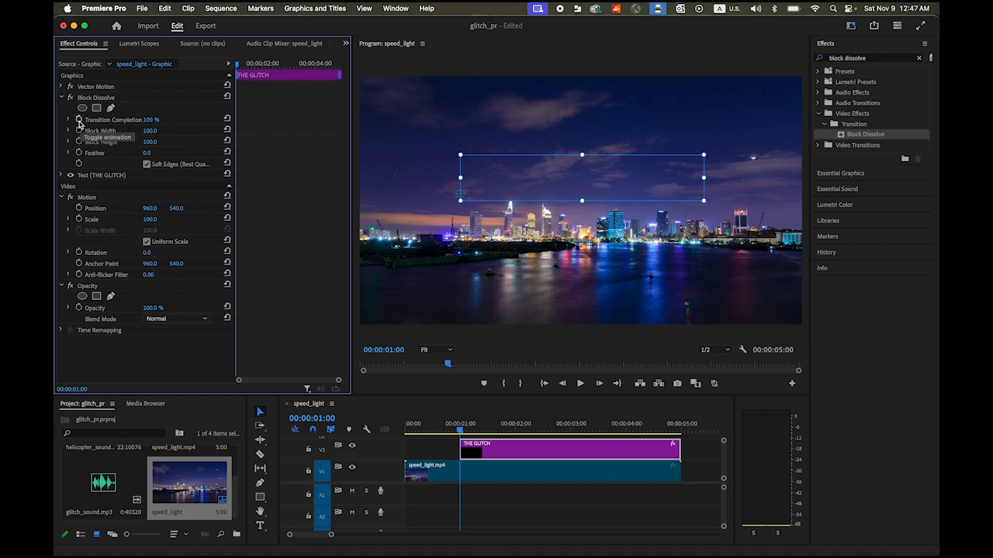
click(79, 121)
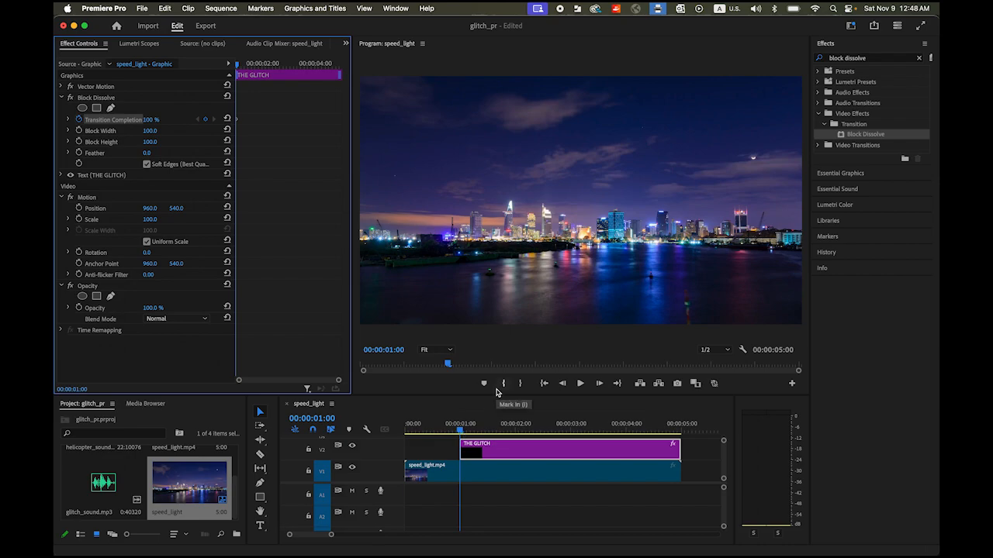
Keyframe Transition Completion at 0% at 00:00:01:15, and turn off Soft Edges for the Block Dissolve effect.
key(space)
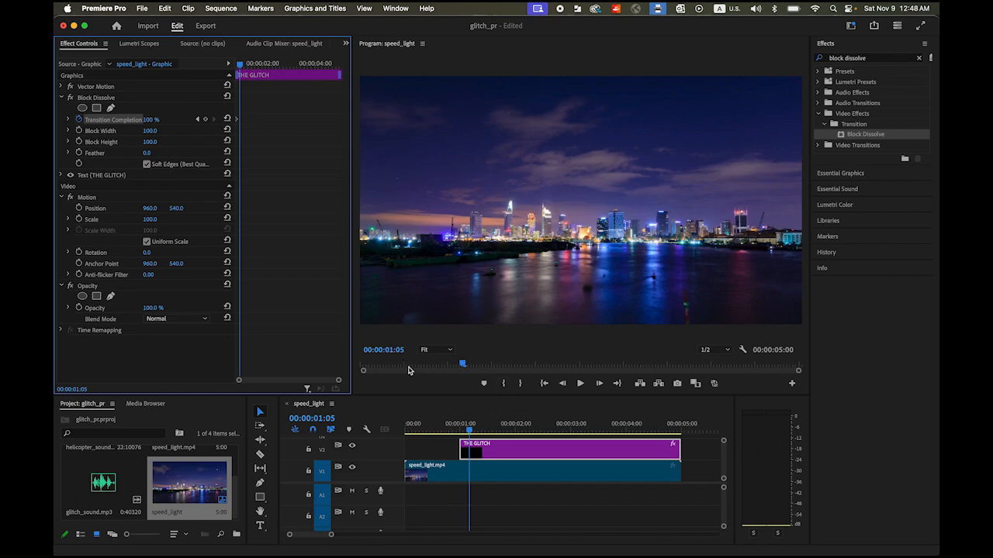
key(shift+Right)
key(shift+Right)
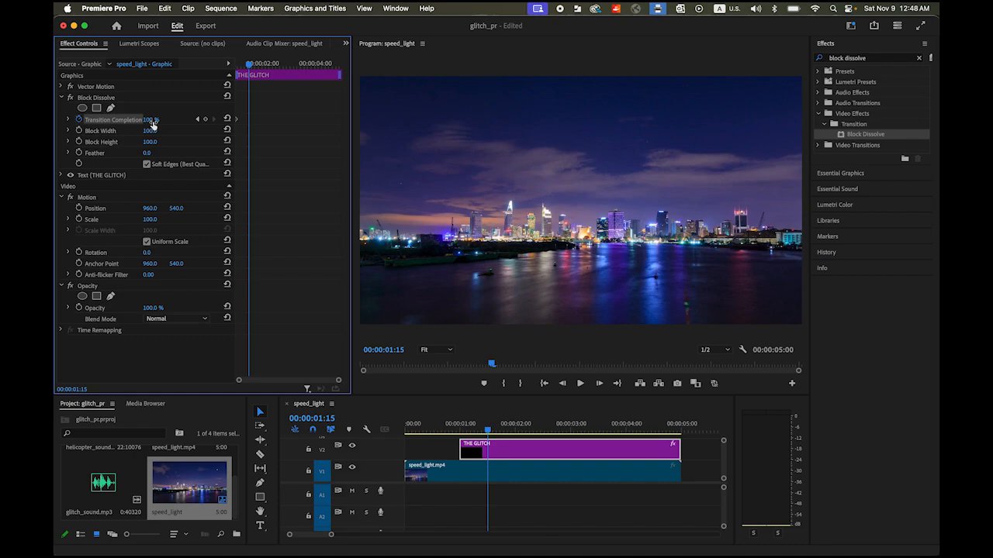
drag(152, 124, 116, 124)
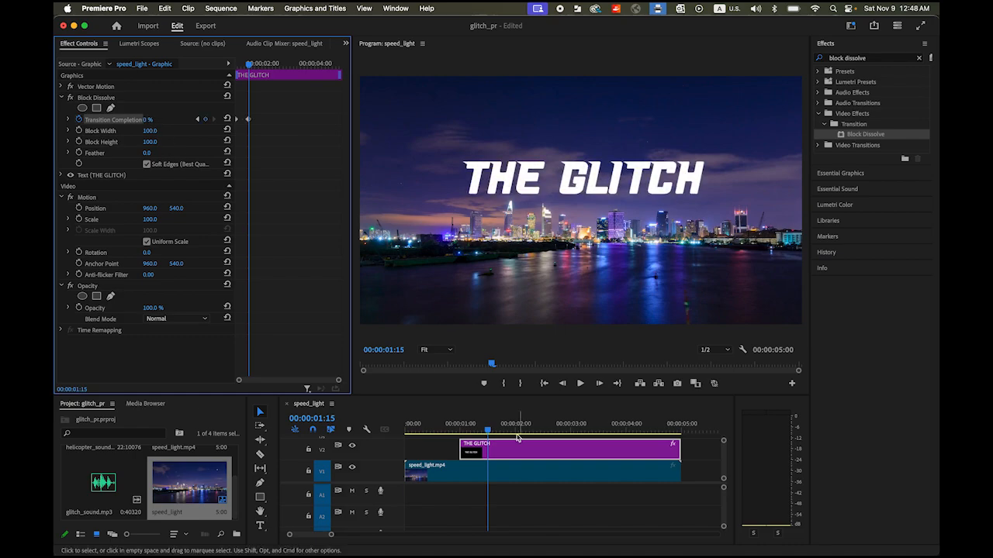
mouse_move(488, 429)
mouse_down()
mouse_move(457, 432)
mouse_move(473, 433)
mouse_up()
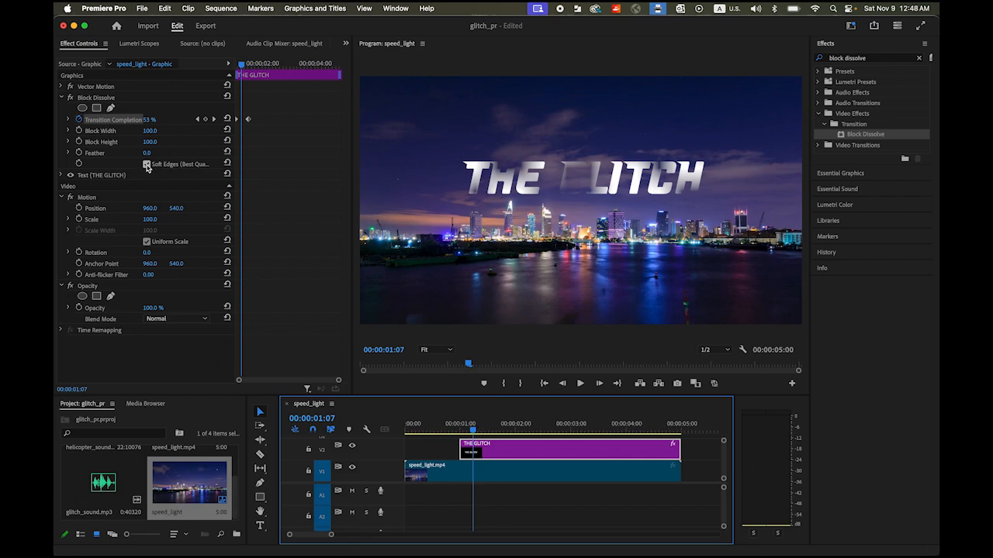
click(147, 166)
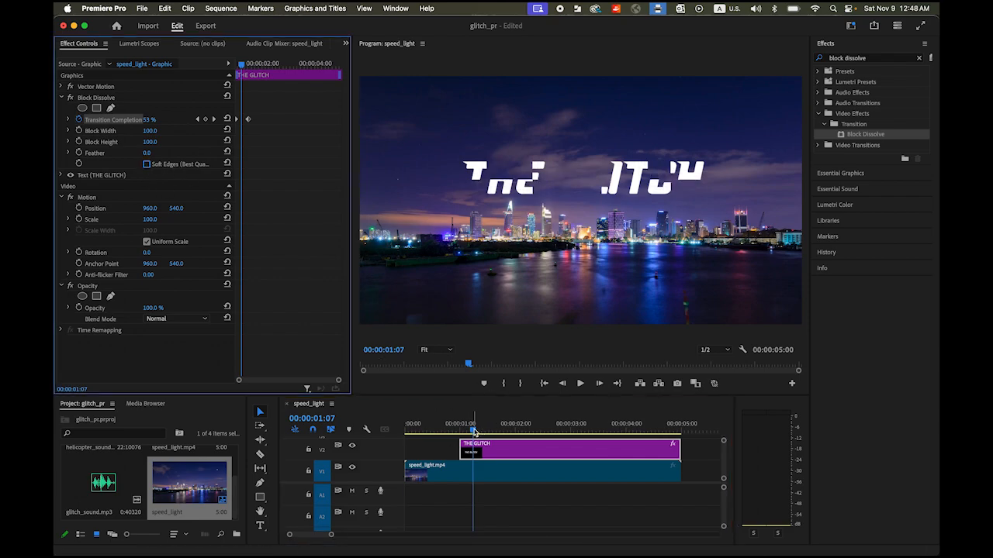
Set the Block Dissolve effect's Block Width and Block Height to 30.
drag(474, 431, 474, 433)
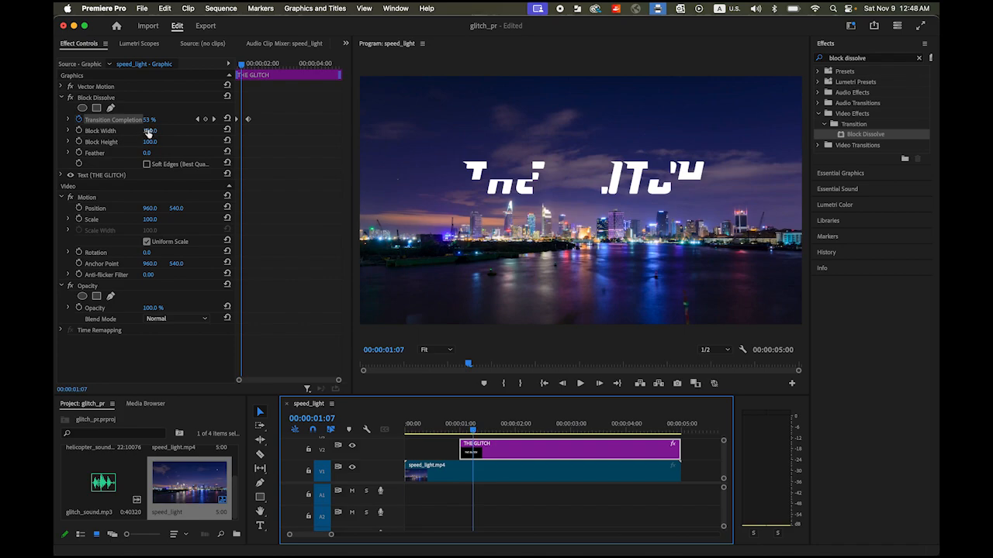
click(150, 131)
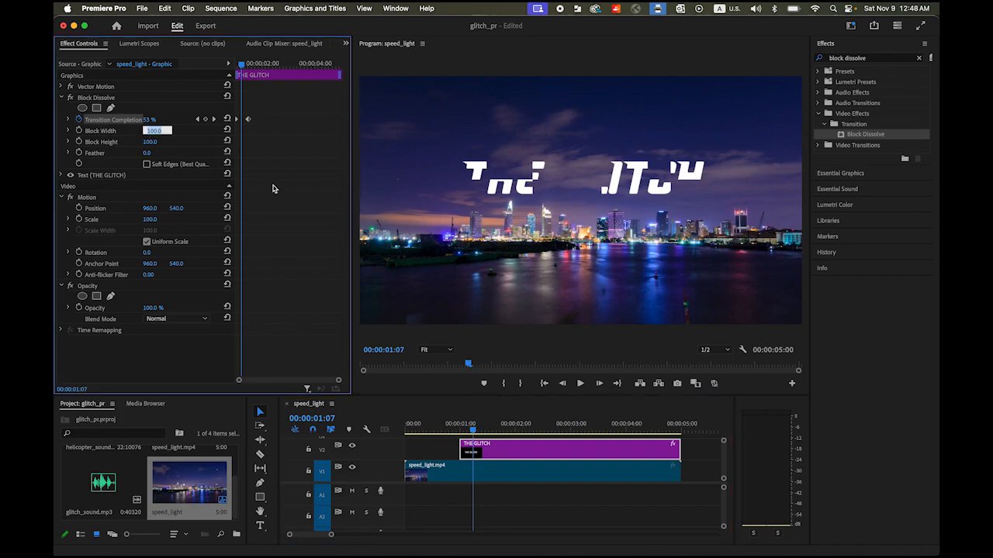
text(30)
key(Return)
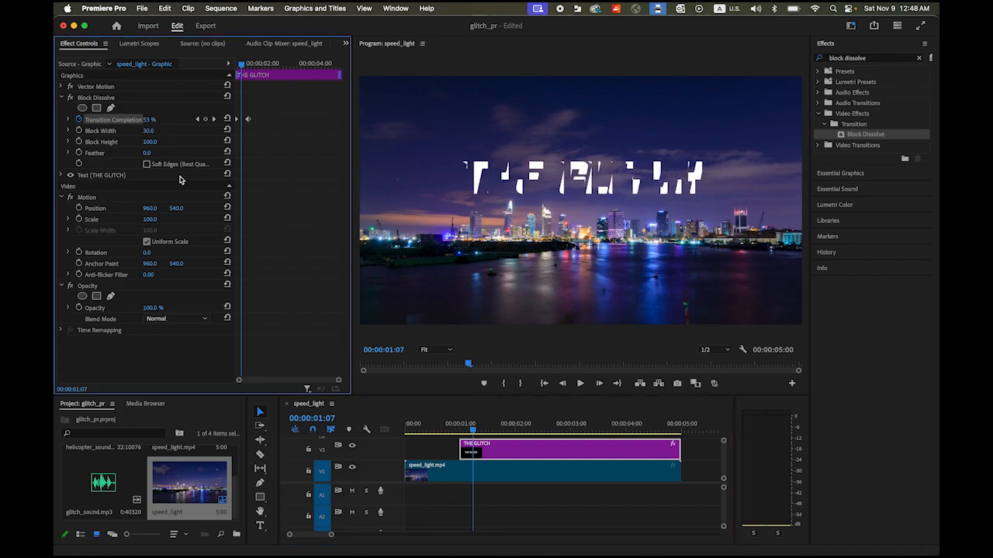
click(150, 141)
text(30)
key(Return)
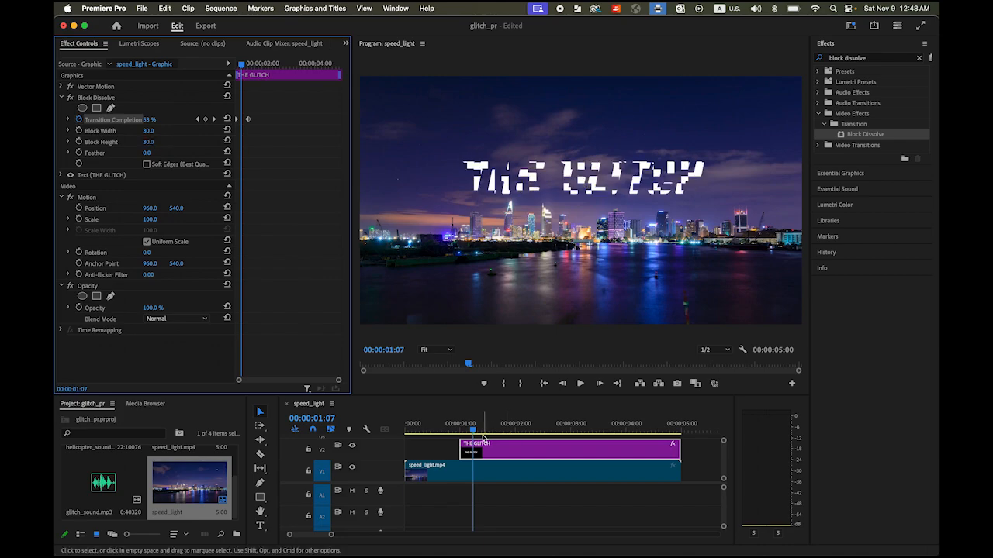
Play the sequence from just before the title clip to preview the block dissolve with the smaller blocks.
drag(473, 431, 454, 435)
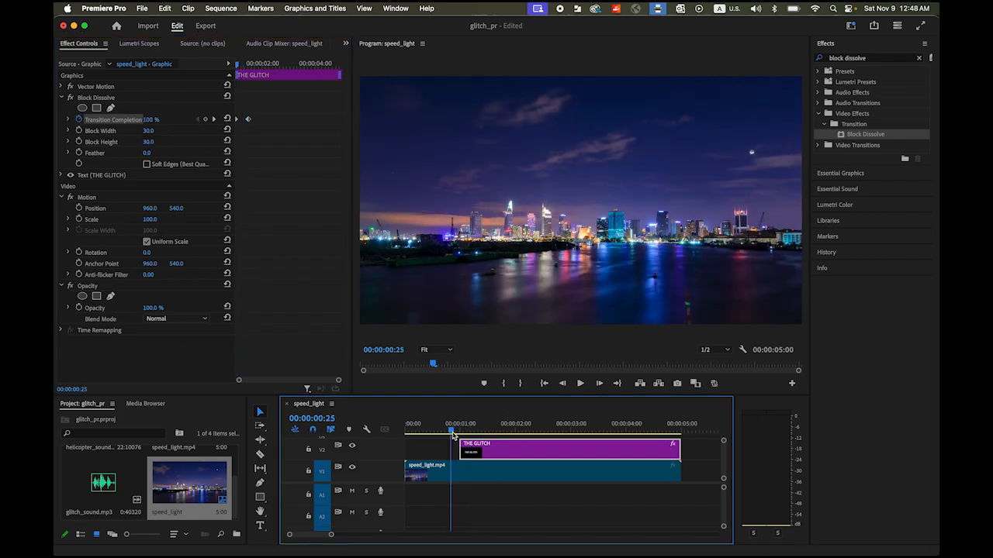
click(580, 384)
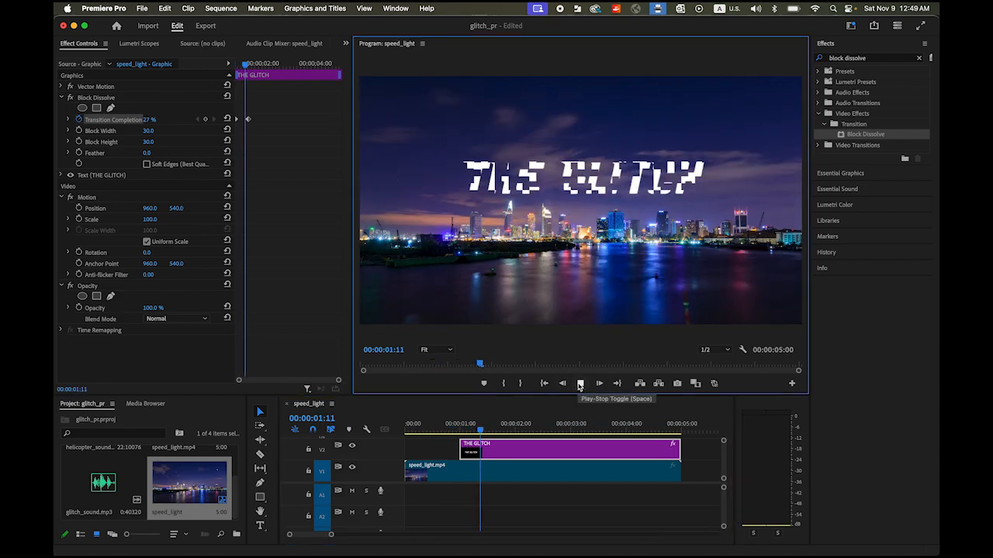
click(580, 383)
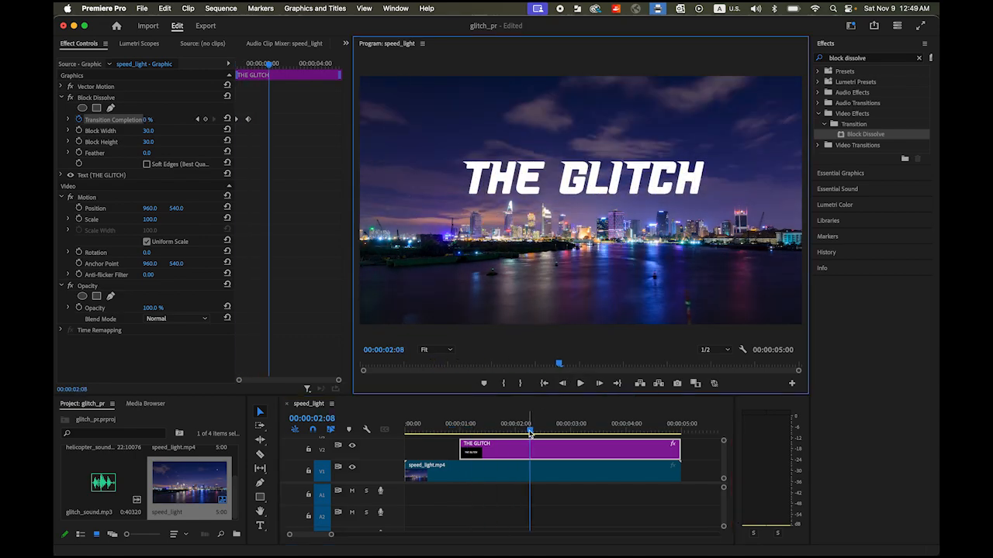
Move the playhead to 00:00:01:00, then find the VR Digital Glitch video effect and apply it to the THE GLITCH title clip.
drag(530, 433, 461, 435)
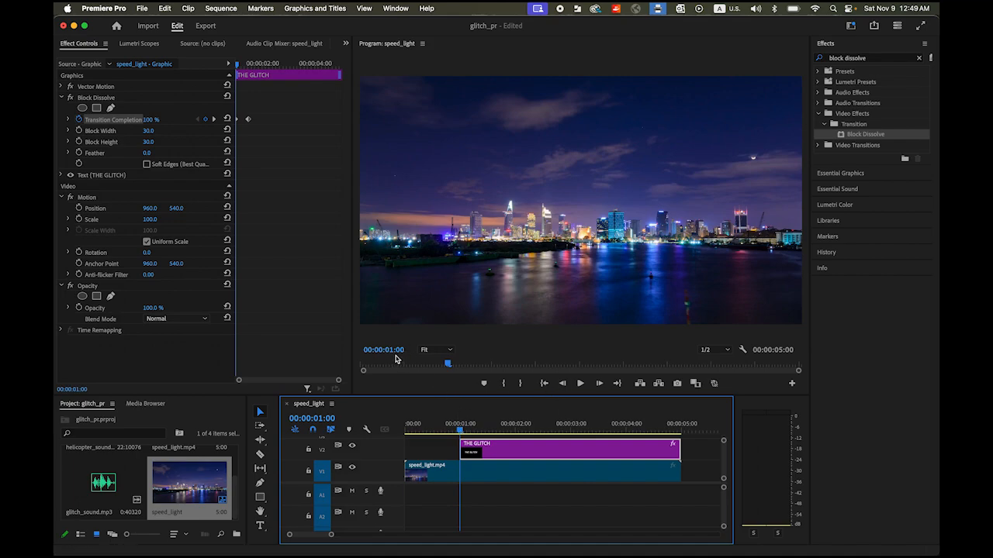
click(919, 58)
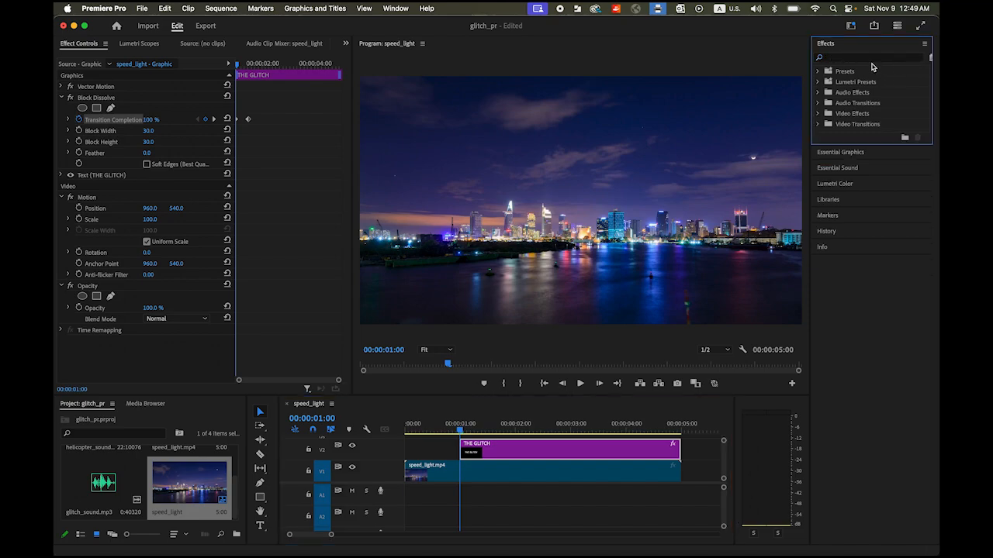
click(873, 60)
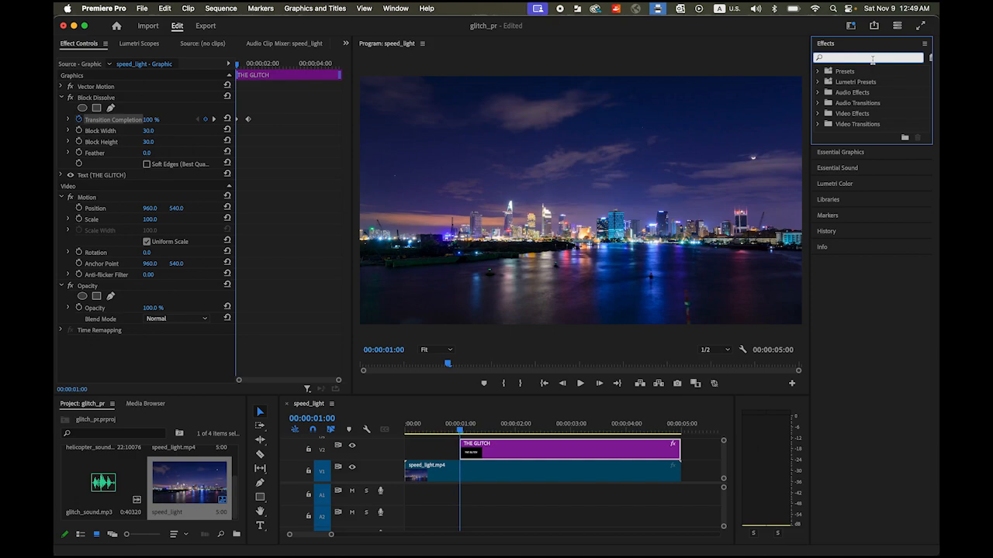
text(digital glitch)
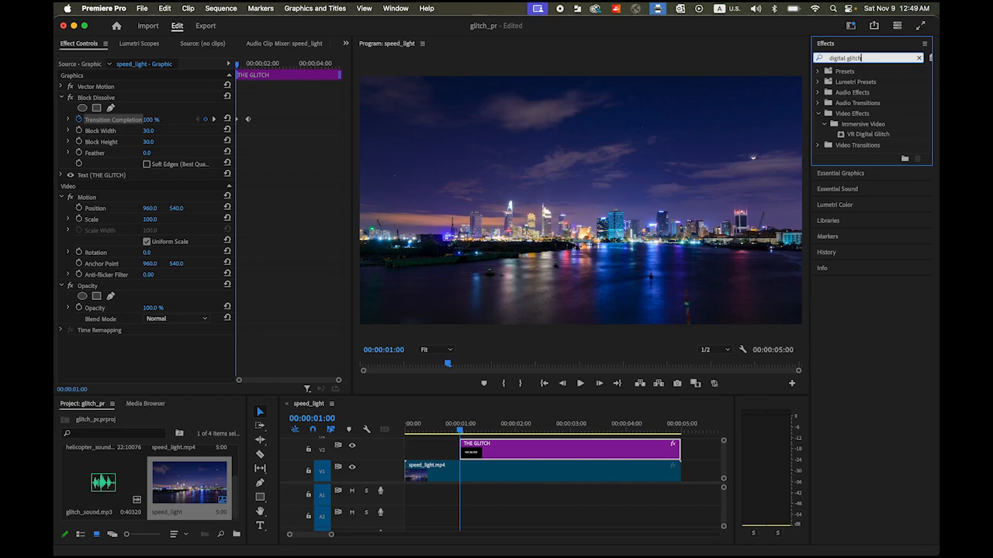
click(838, 138)
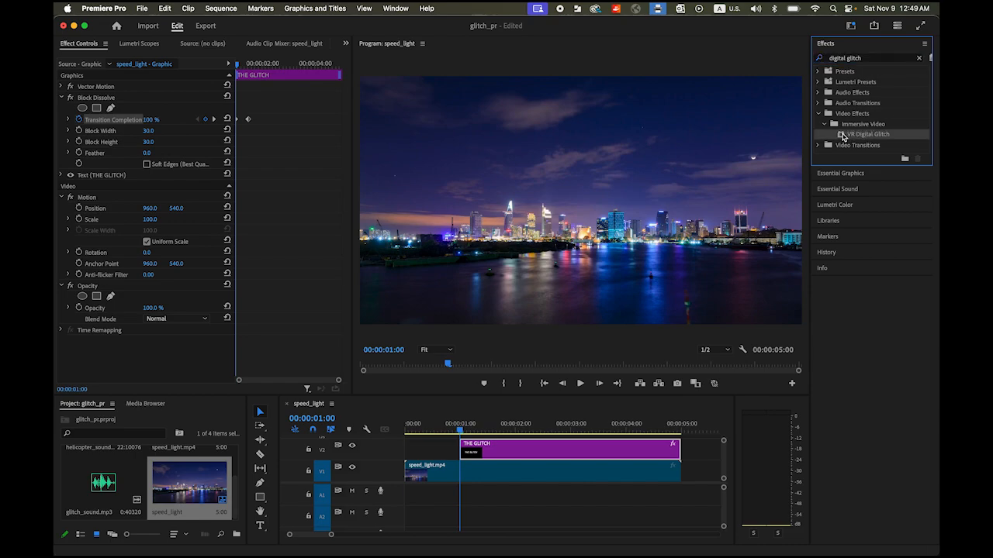
drag(843, 137, 471, 455)
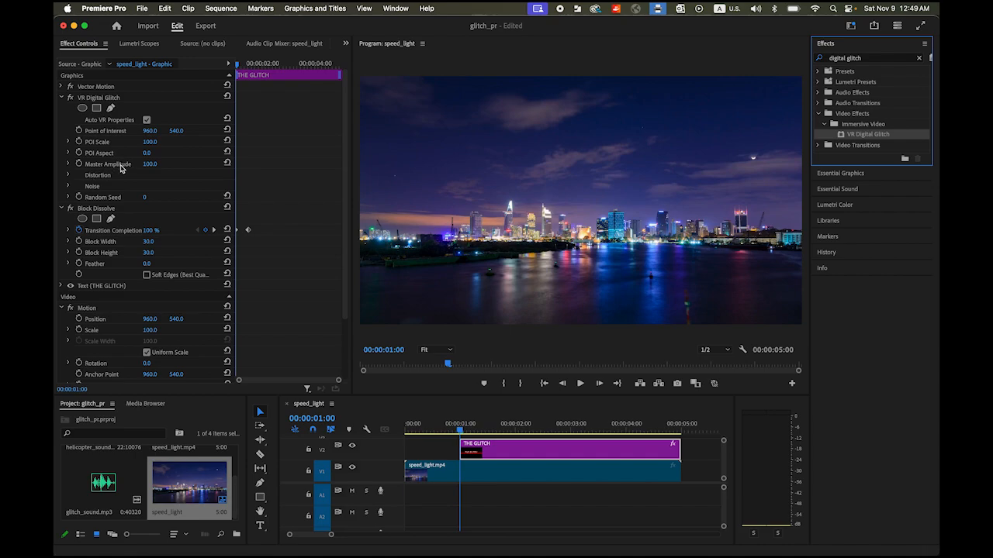
Animate VR Digital Glitch's Master Amplitude with keyframes from 100 at 00:00:01:00 to 0 at 00:00:01:15.
click(79, 165)
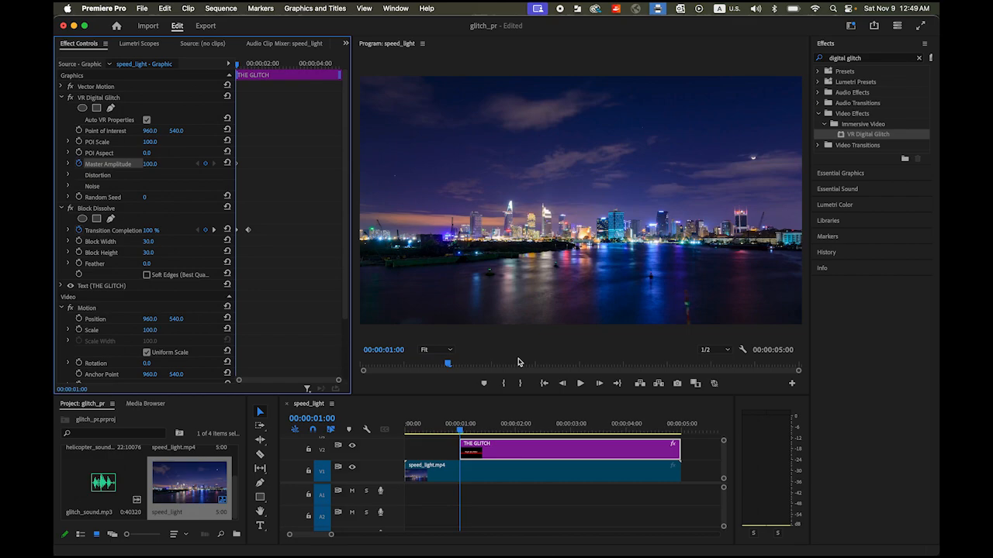
key(space)
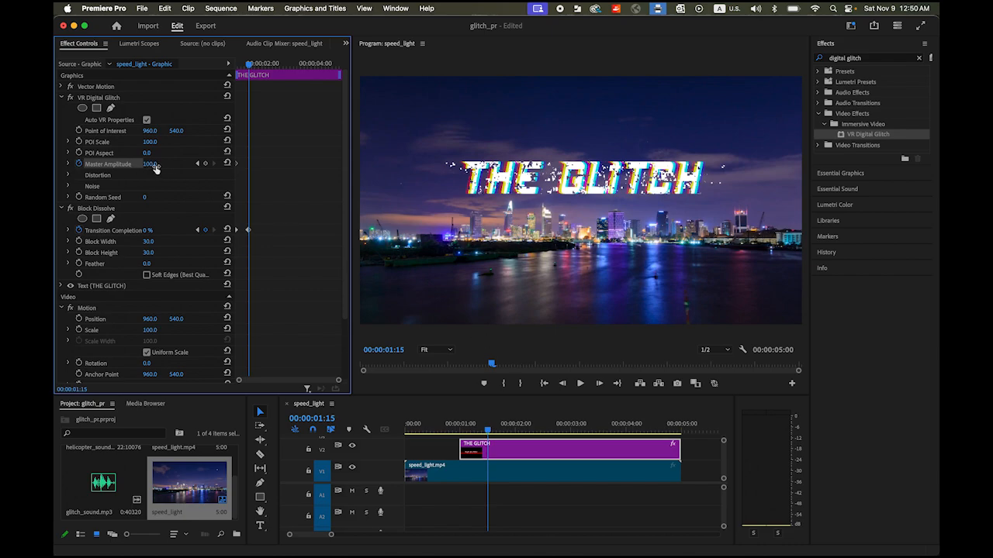
drag(150, 164, 73, 165)
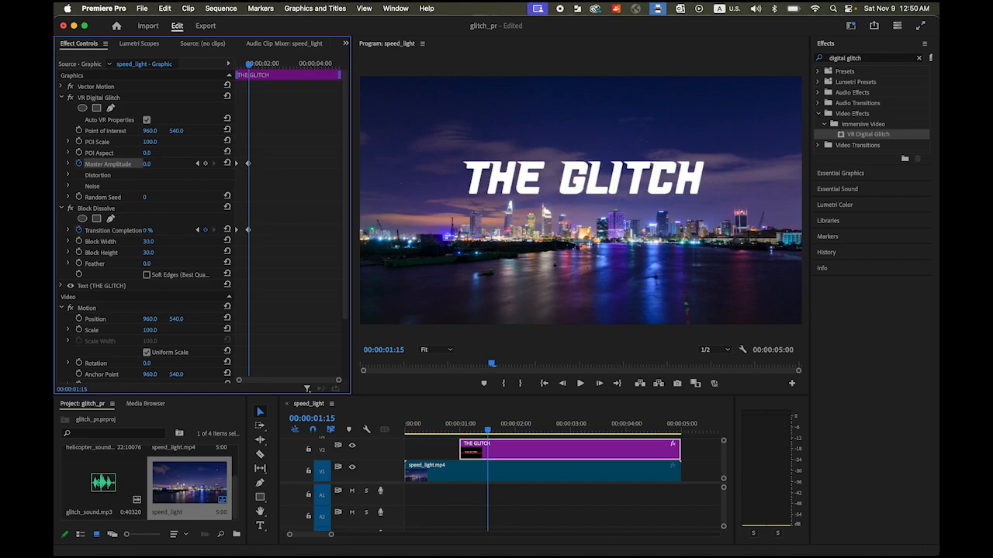
Play the sequence from the start to review the title's combined glitch and dissolve entrance.
click(376, 430)
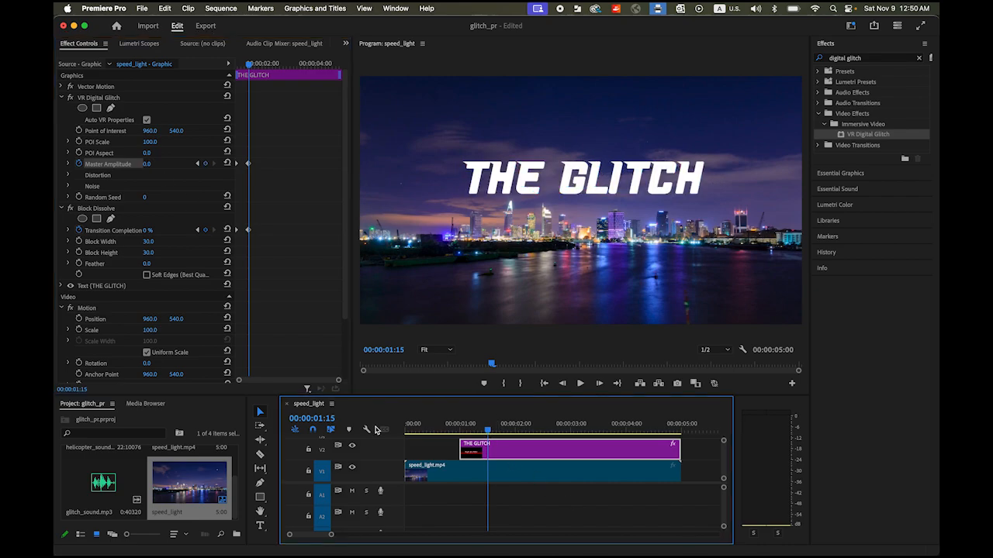
drag(487, 430, 375, 429)
click(544, 384)
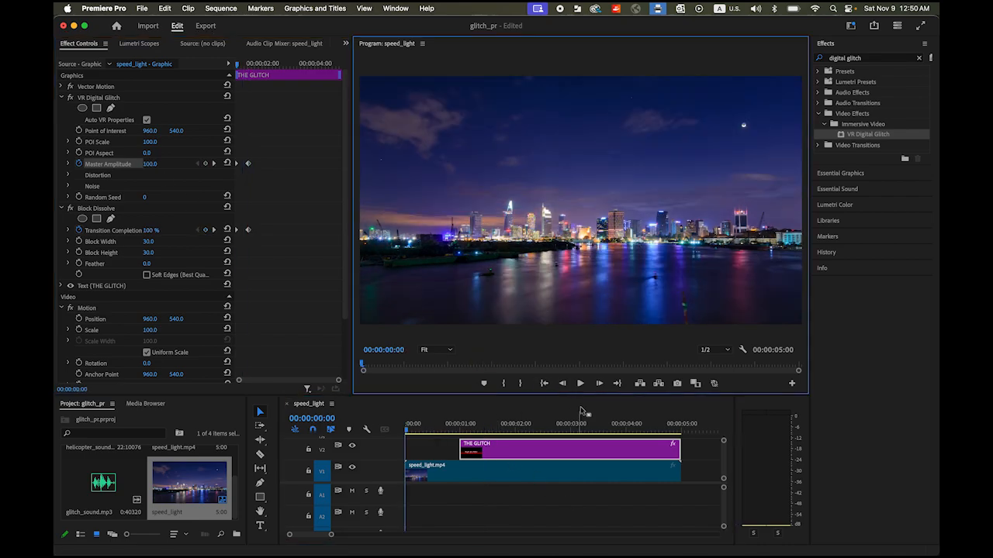
click(580, 383)
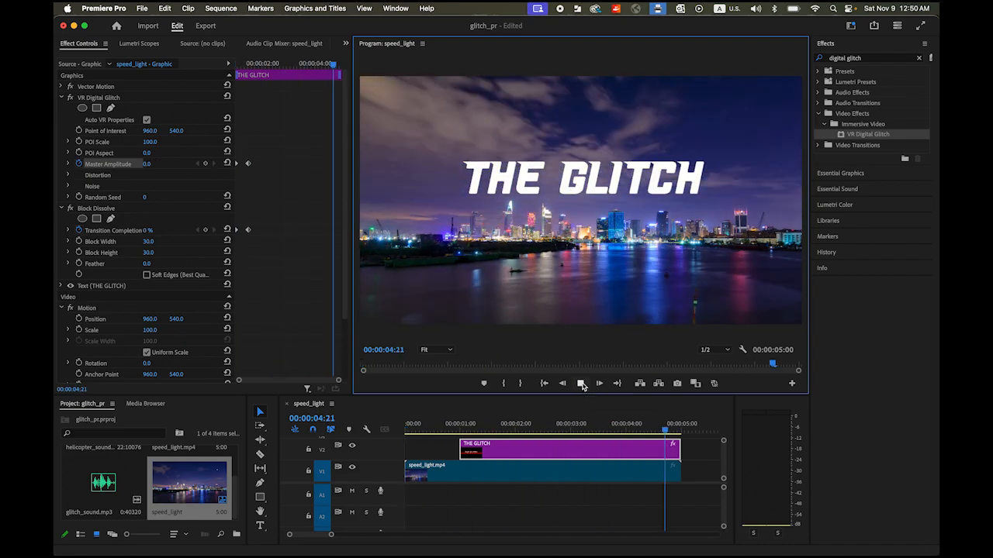
click(582, 384)
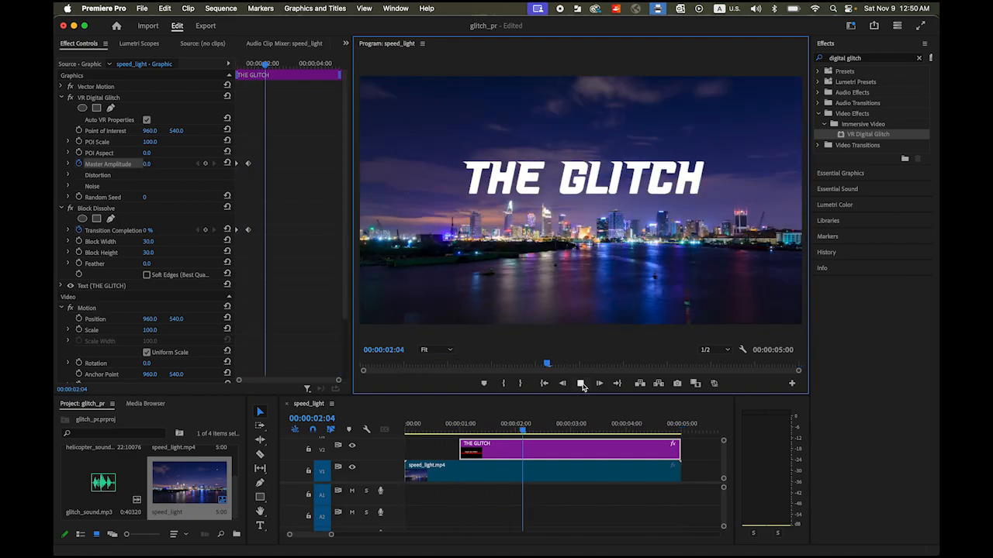
click(581, 384)
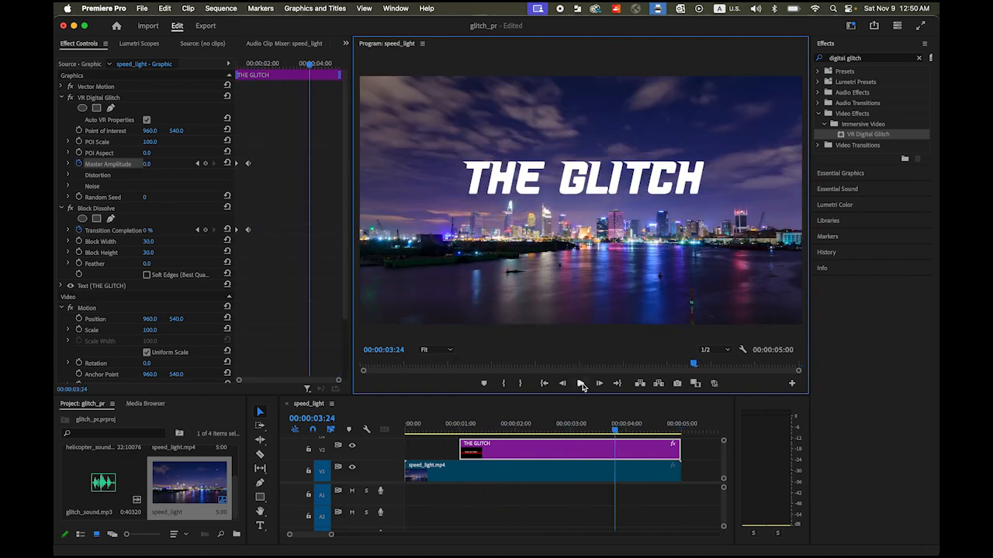
Add keyframes at 00:00:04:00 that hold both Master Amplitude and Transition Completion at 0.
click(618, 436)
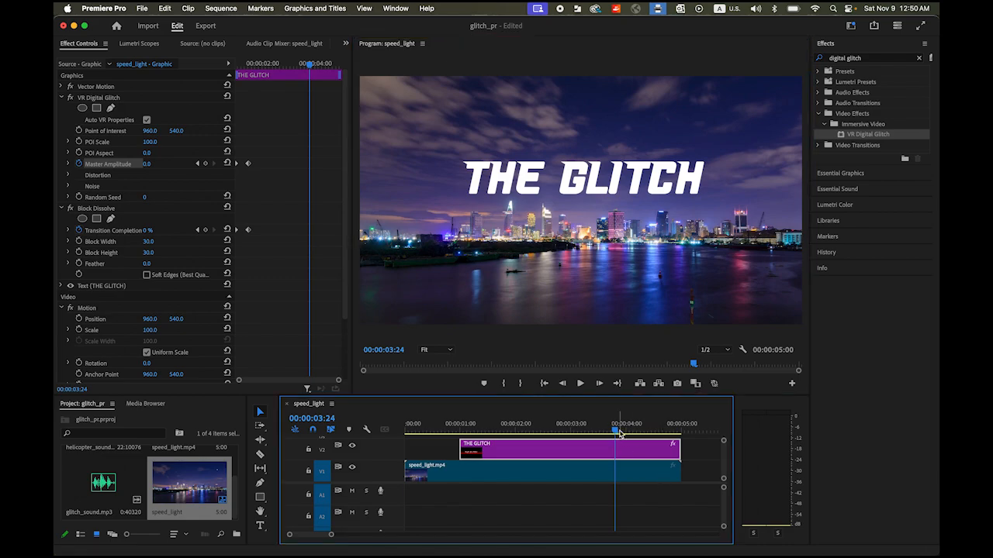
drag(616, 431, 627, 434)
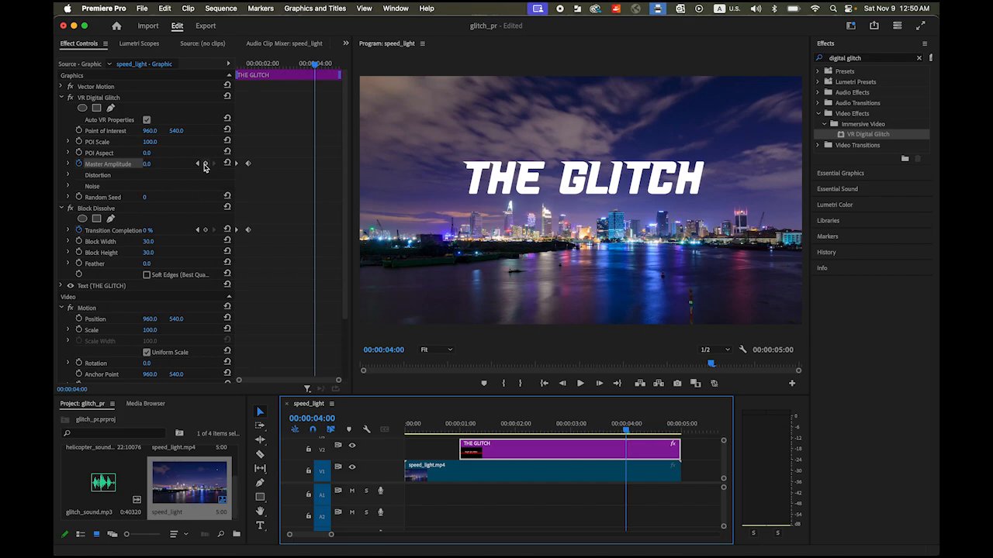
click(205, 165)
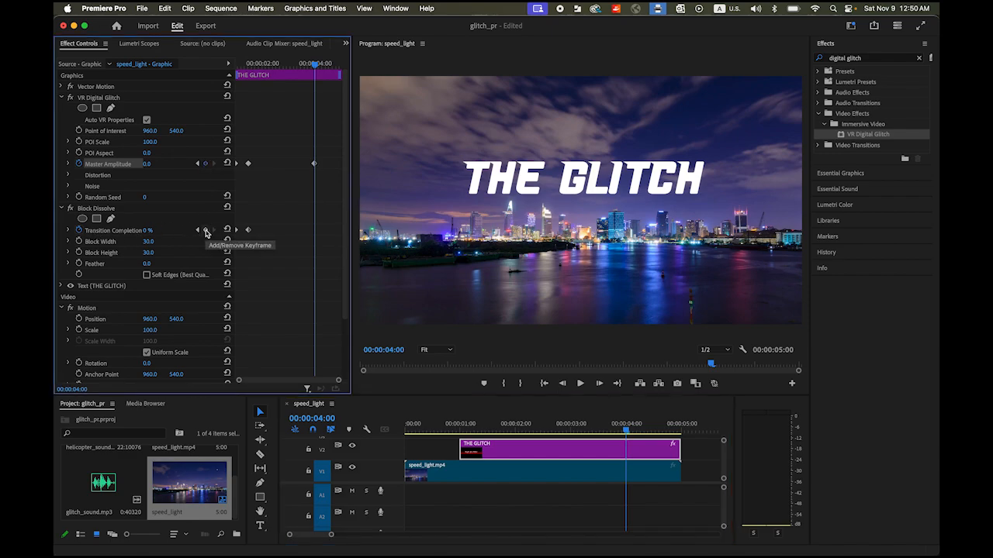
click(206, 230)
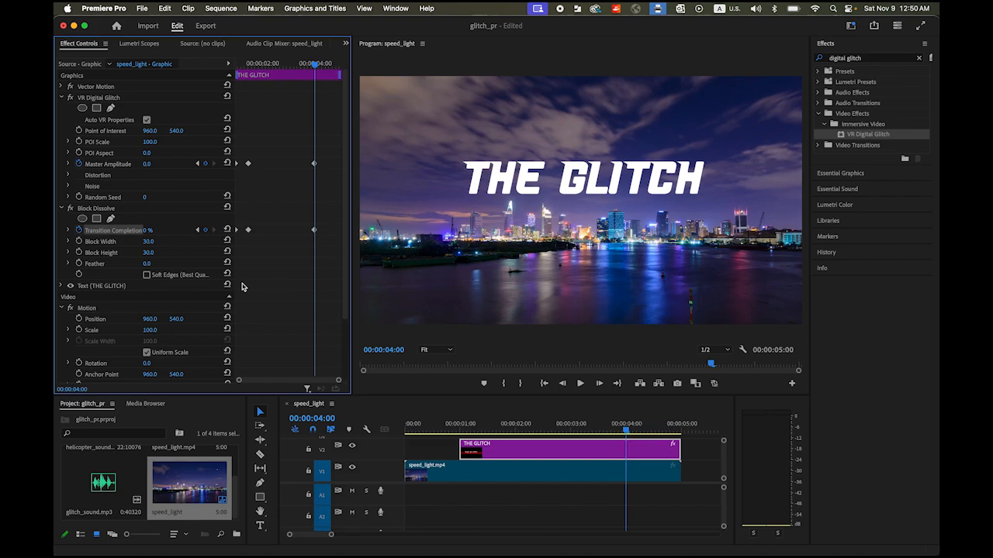
At 00:00:04:15, keyframe VR Digital Glitch's Master Amplitude at 100 and Block Dissolve's Transition Completion at 100%.
key(shift+Right)
key(shift+Right)
key(shift+Right)
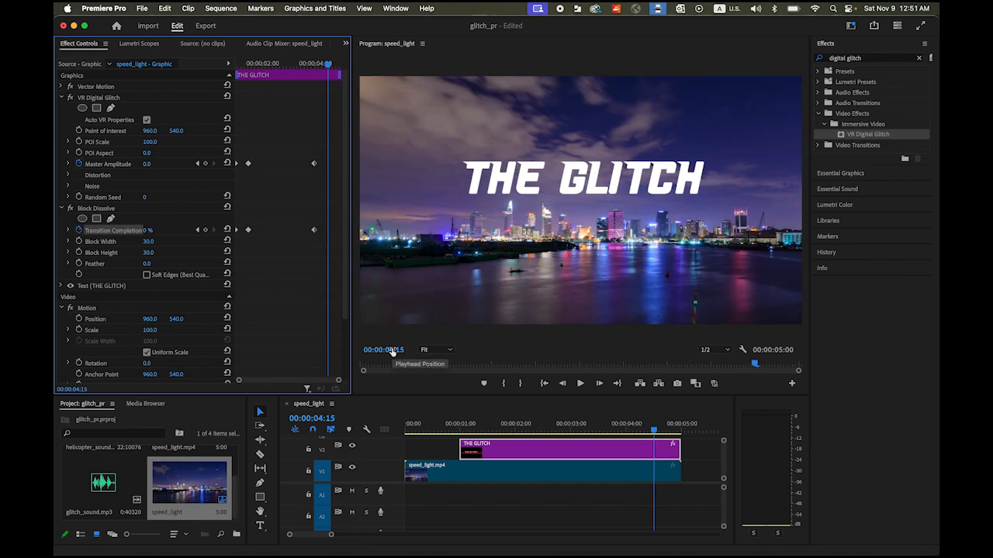
click(147, 166)
text(100)
key(Return)
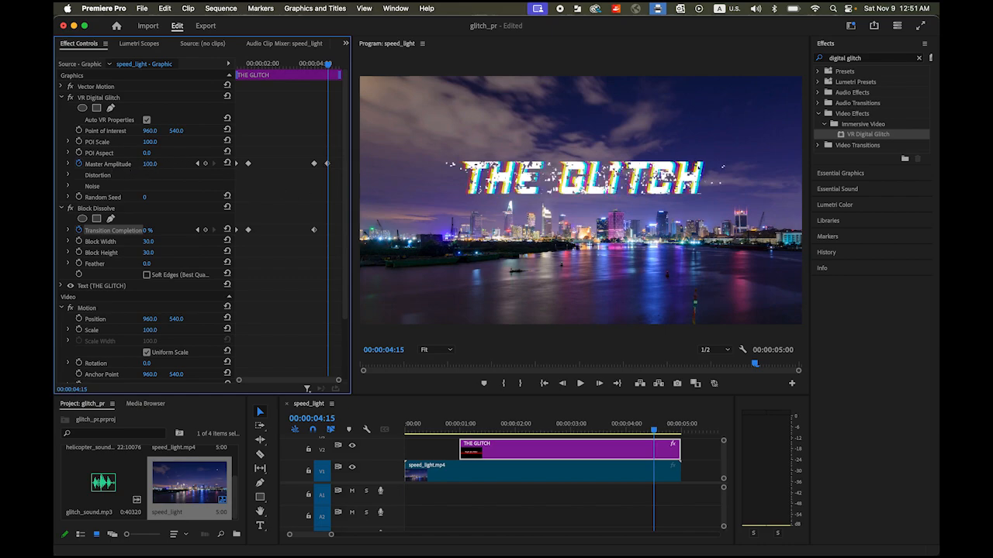
click(147, 231)
text(100)
key(Return)
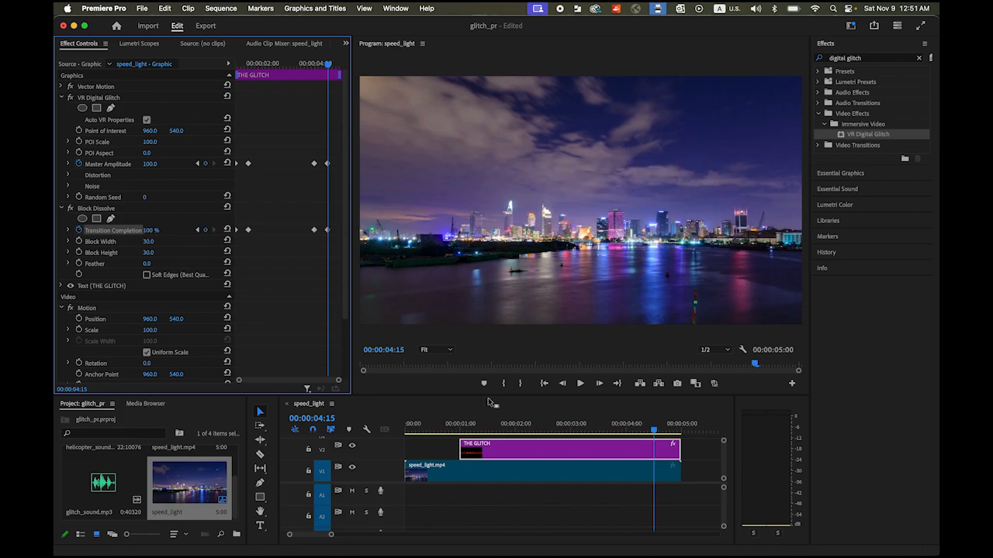
Play the whole sequence from the beginning to review the title's glitch entrance and exit.
drag(654, 435, 333, 425)
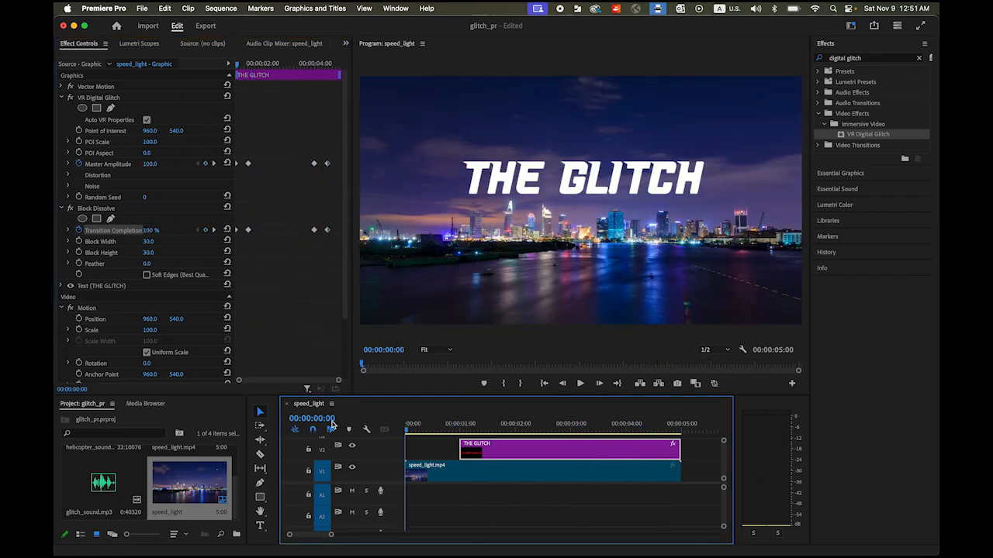
click(579, 387)
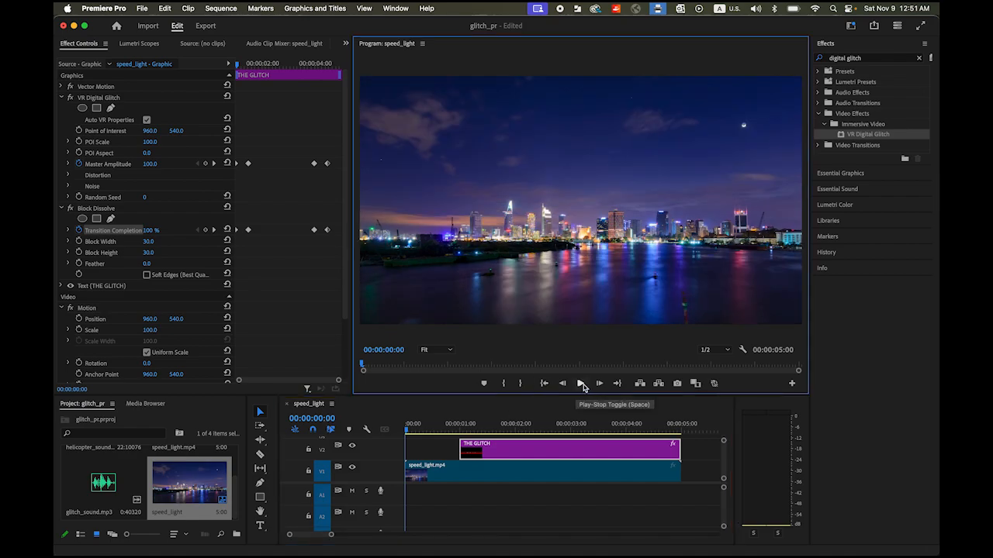
click(581, 385)
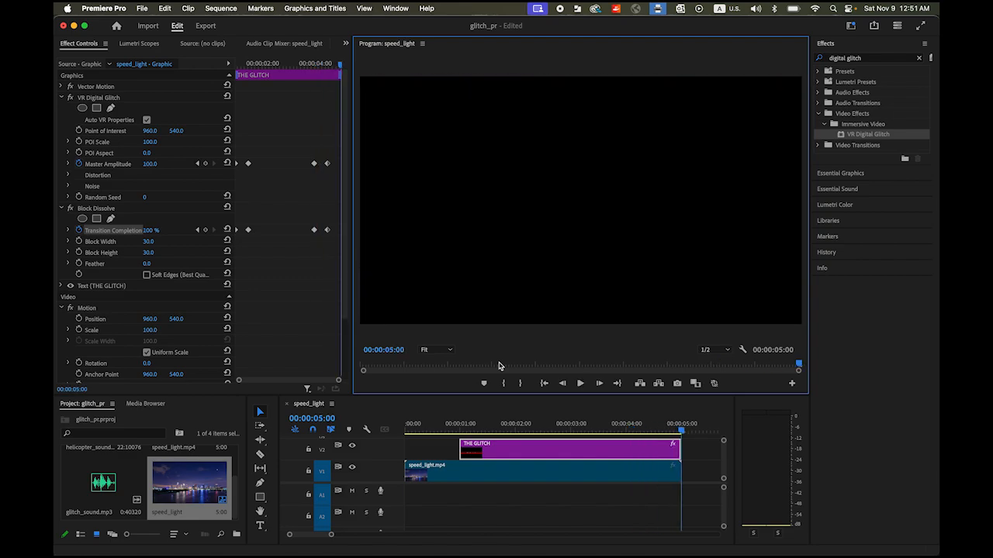
click(579, 383)
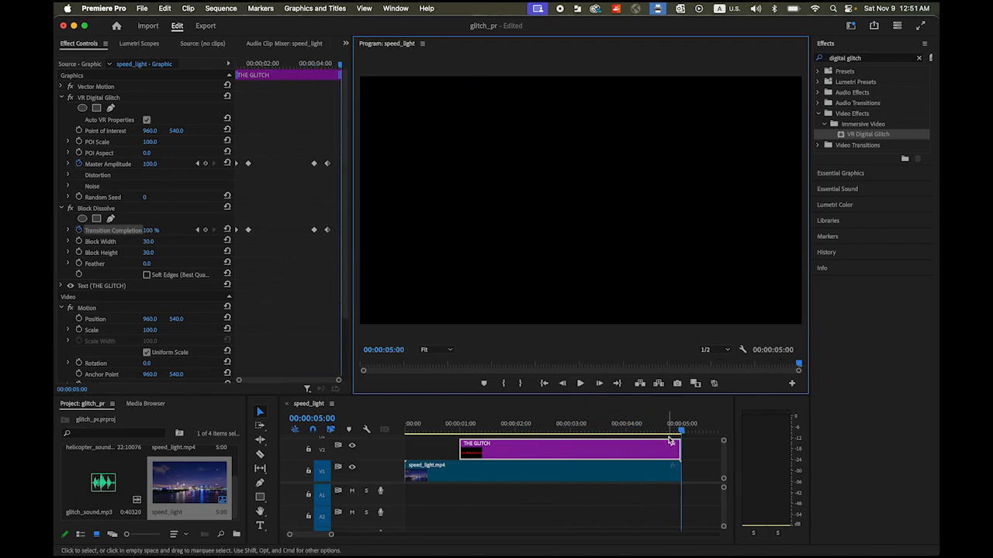
Place glitch_sound.mp3 on audio track A1 at 00:00:01:00, aligned with the start of the title clip.
drag(683, 432, 464, 450)
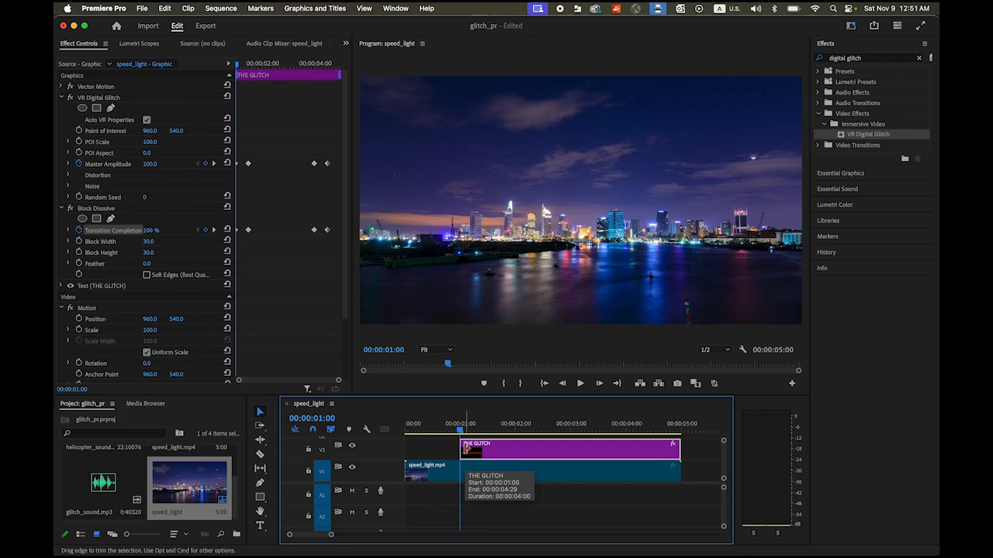
click(102, 489)
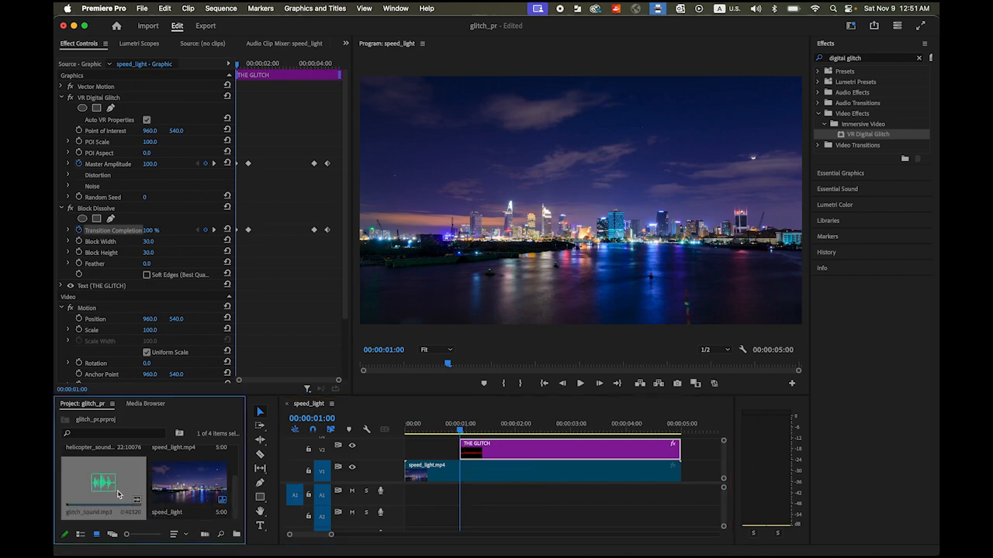
drag(105, 483, 471, 500)
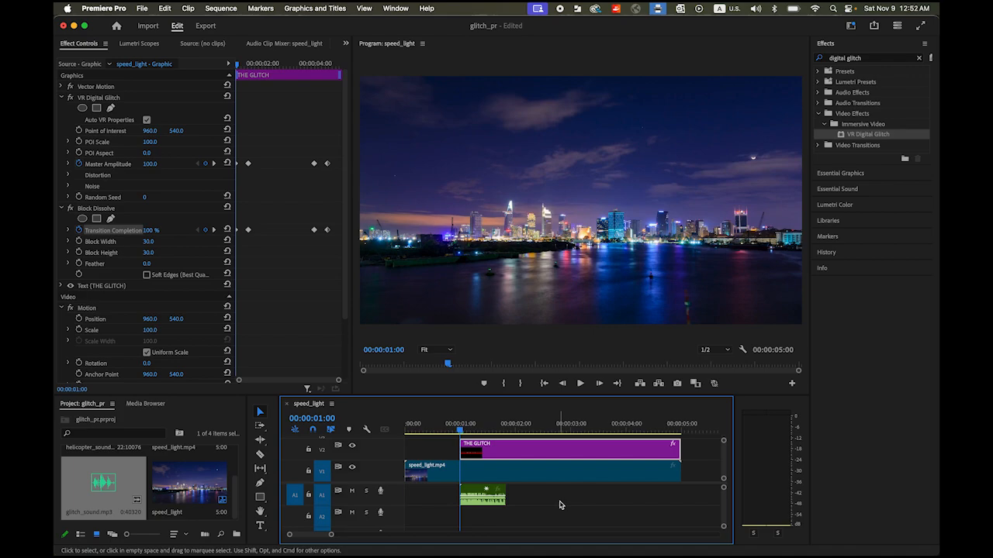
Split glitch_sound.mp3 on track A1 at 00:00:01:15 and delete the part after the cut.
key(shift)
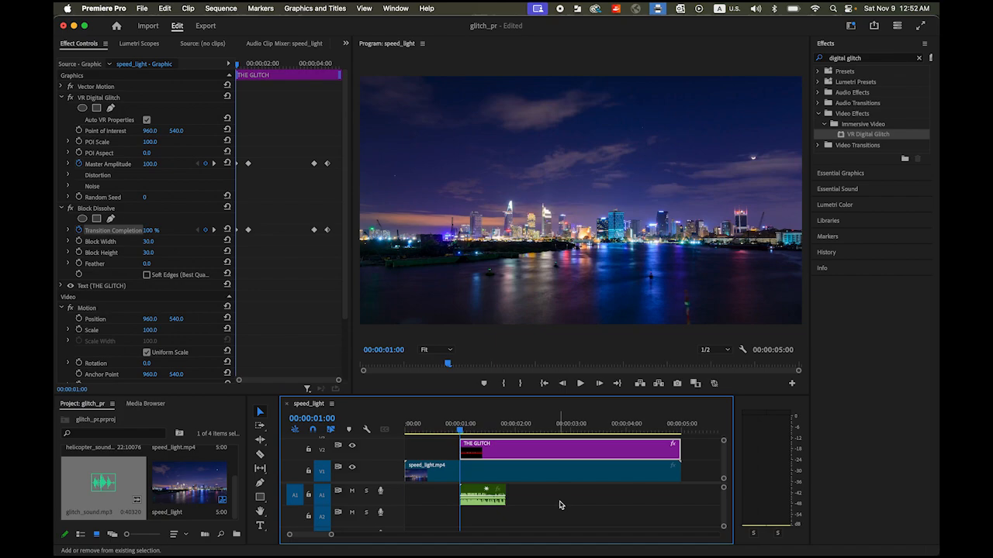
key(space)
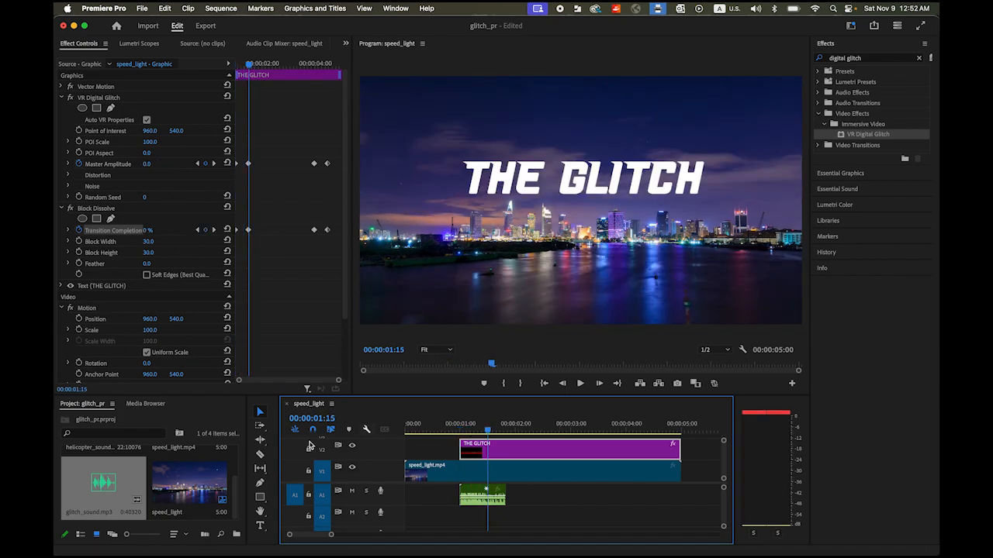
click(258, 457)
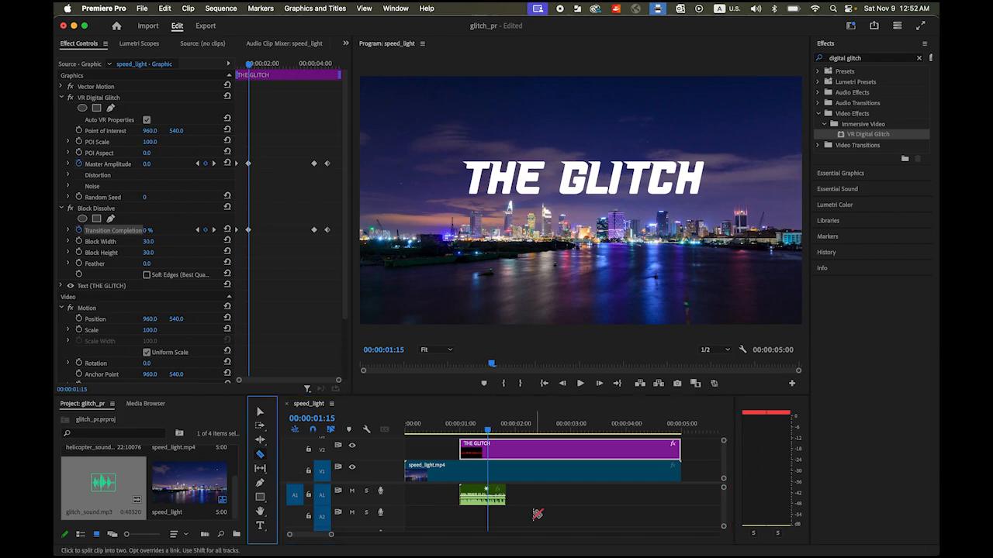
click(487, 497)
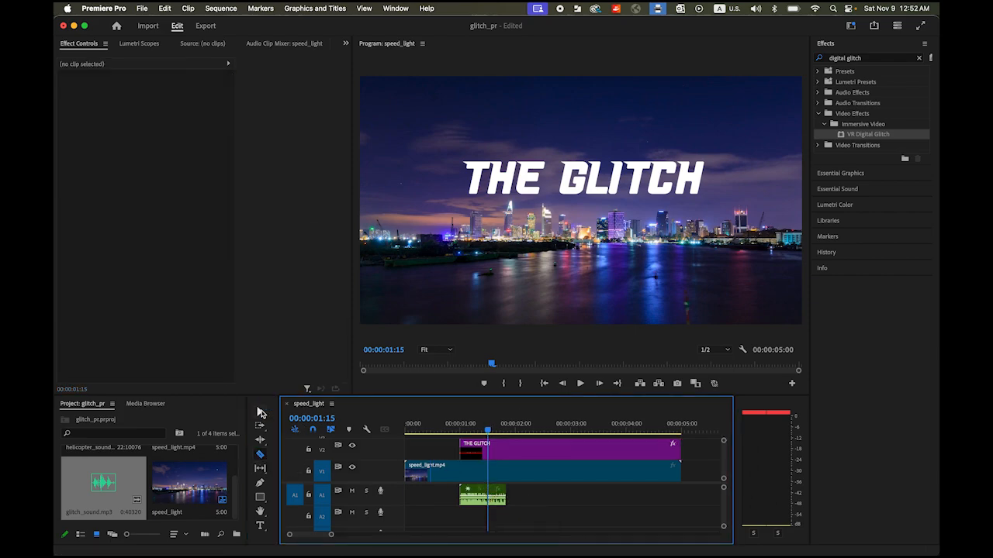
click(259, 414)
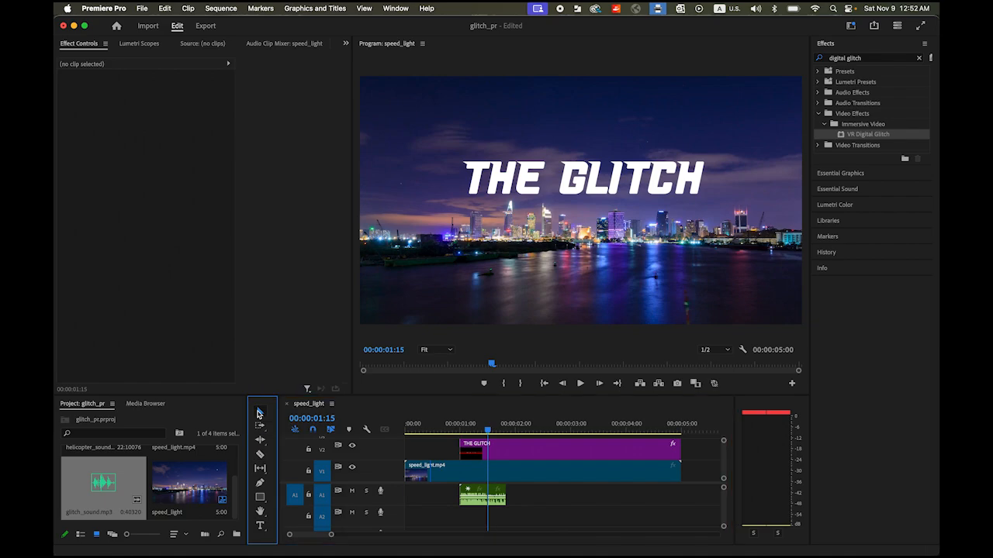
click(494, 494)
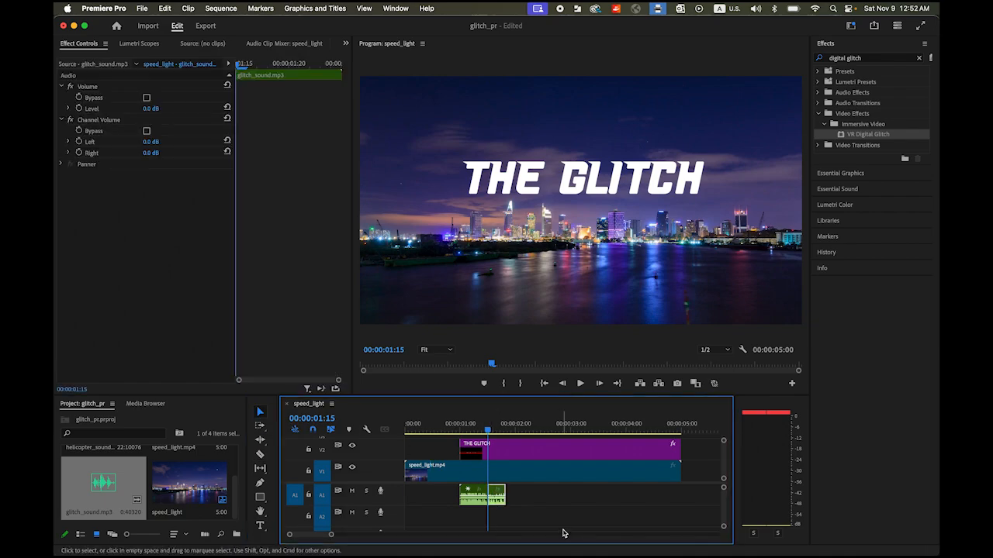
key(w)
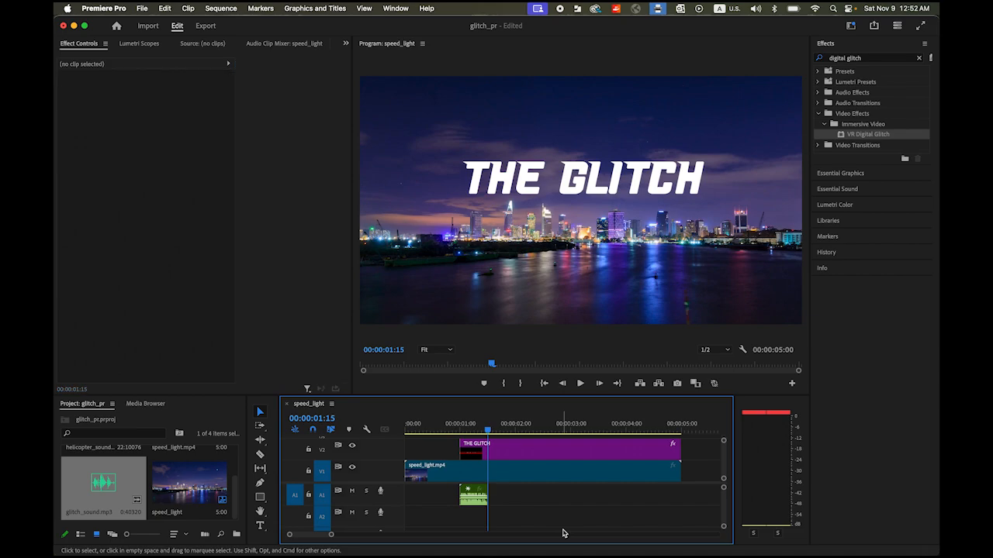
Set the volume level of the remaining glitch_sound.mp3 clip to -15 dB.
click(475, 501)
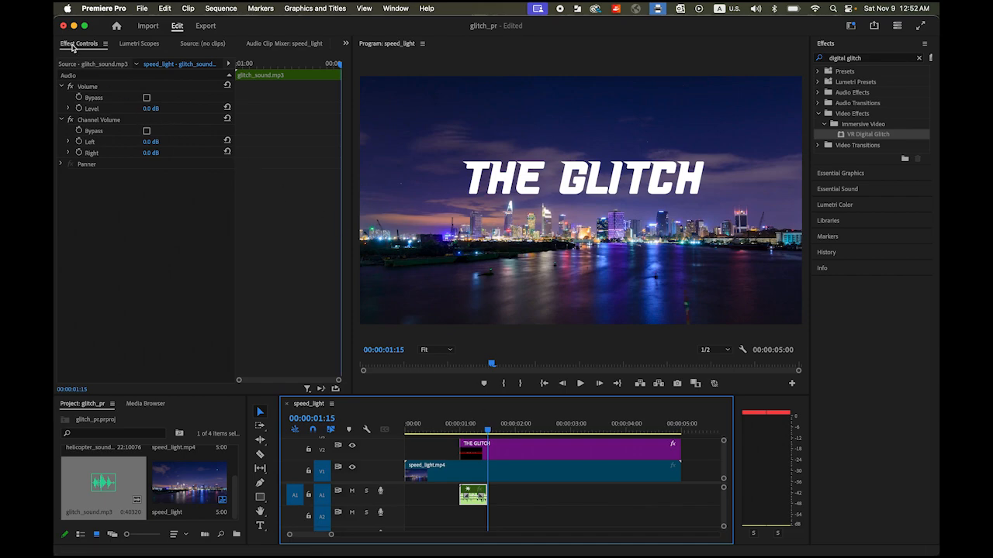
click(148, 109)
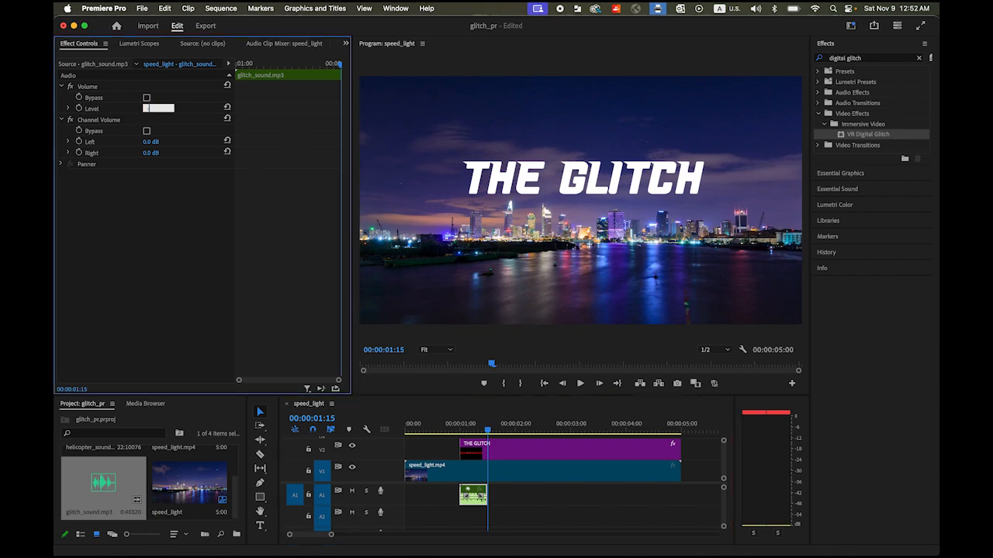
key(Return)
Play the sequence from the start to check the quieter glitch sound at the title's entrance.
click(545, 385)
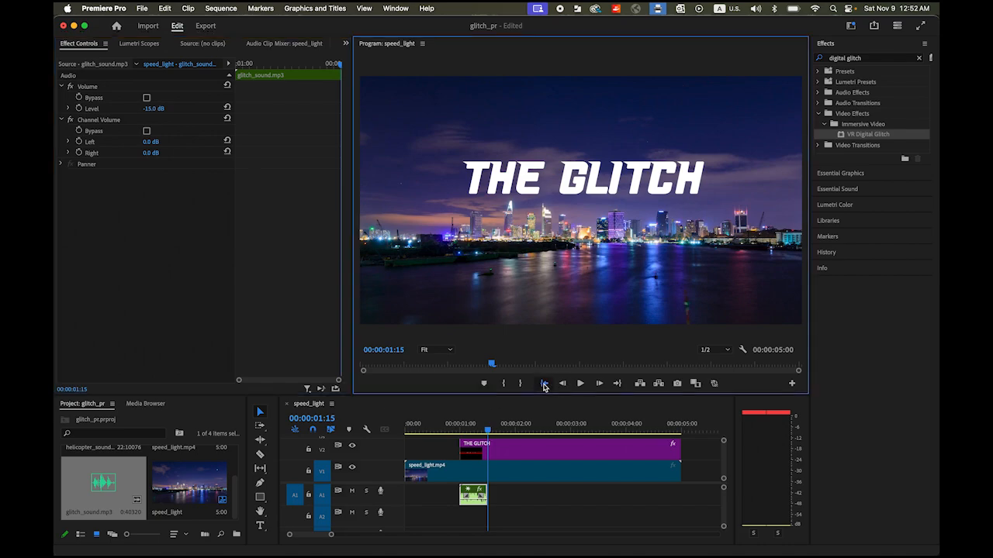
click(580, 383)
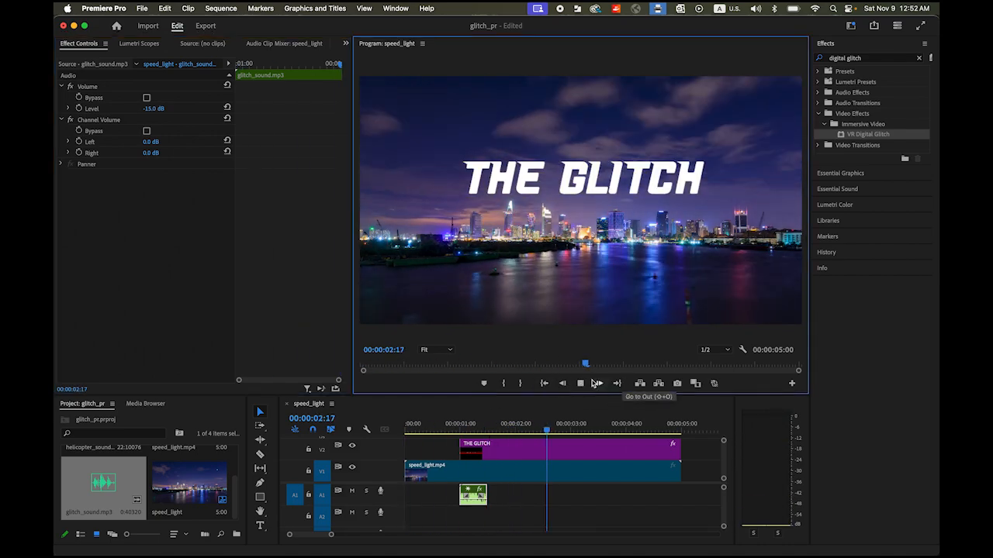
click(596, 431)
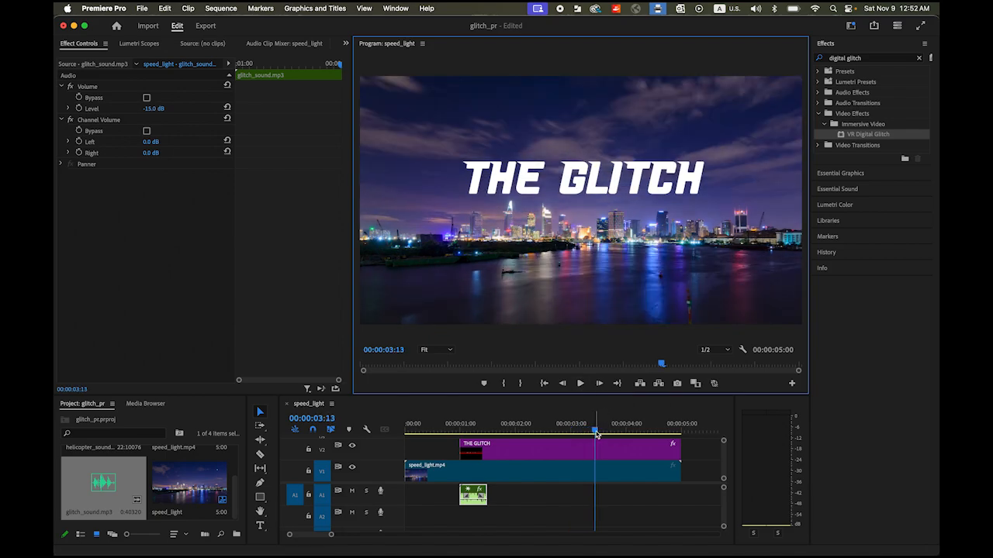
Copy the trimmed glitch_sound.mp3 clip and paste it on track A1 at 00:00:04:00.
drag(596, 434, 471, 433)
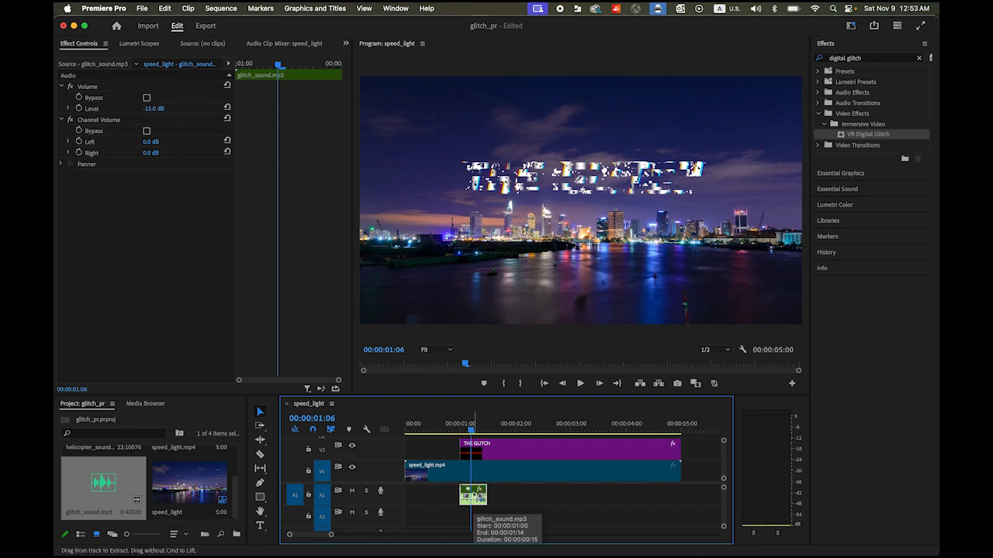
drag(473, 433, 629, 439)
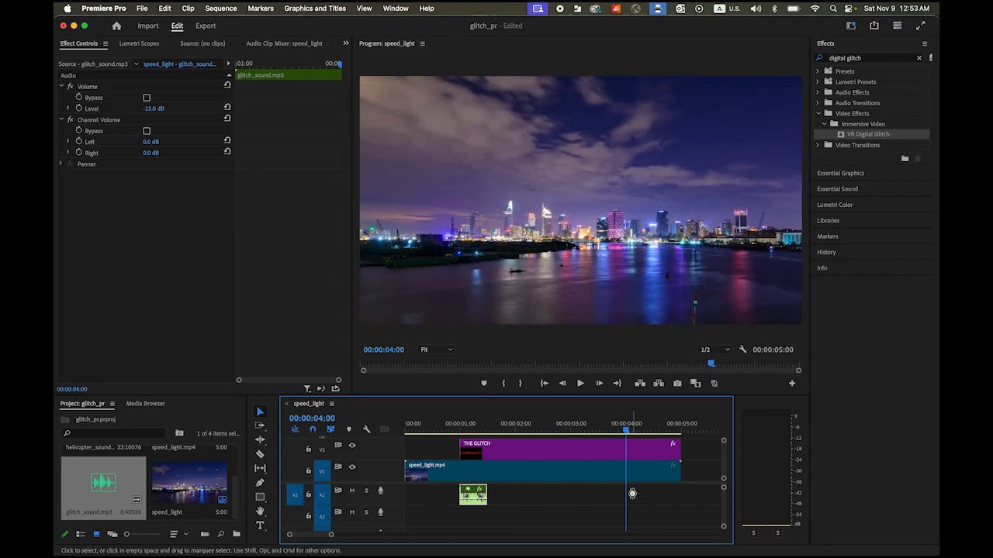
key(super+v)
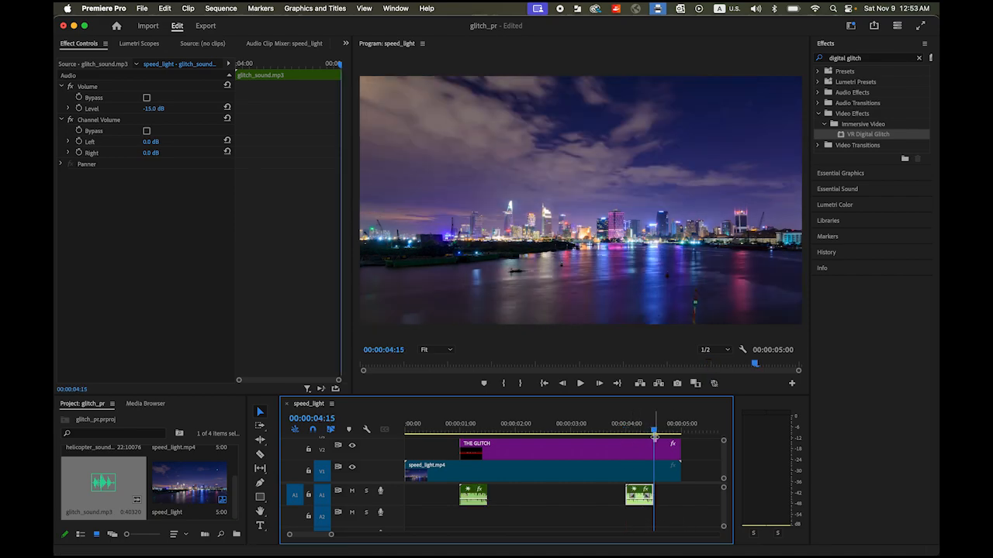
Play the whole sequence from the beginning to review the glitch sounds at the title's entrance and exit.
key(space)
key(Home)
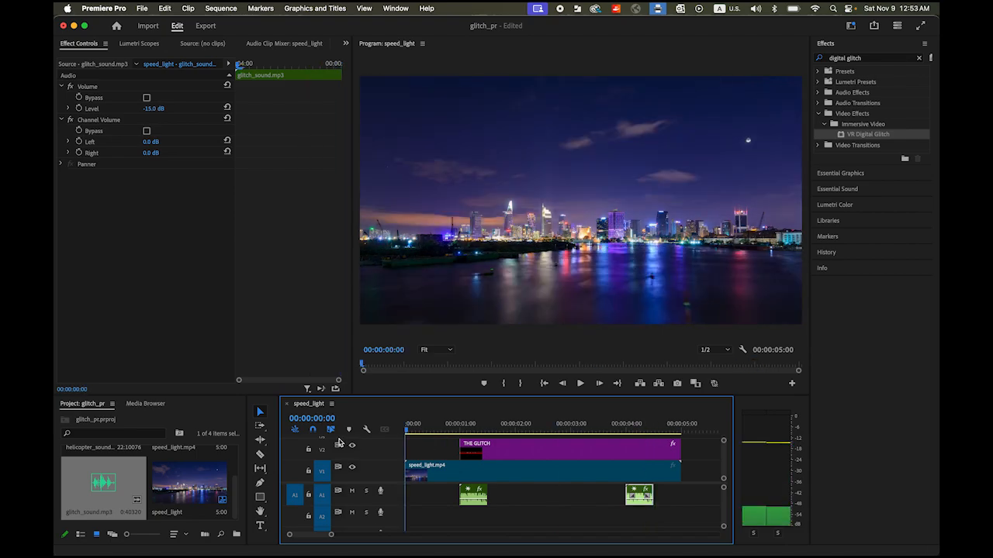
click(580, 384)
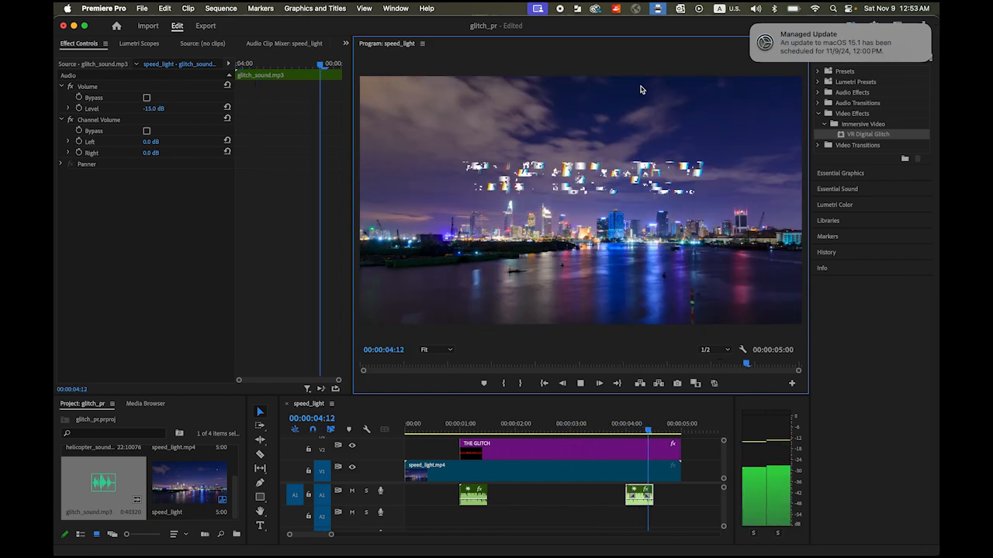
click(751, 26)
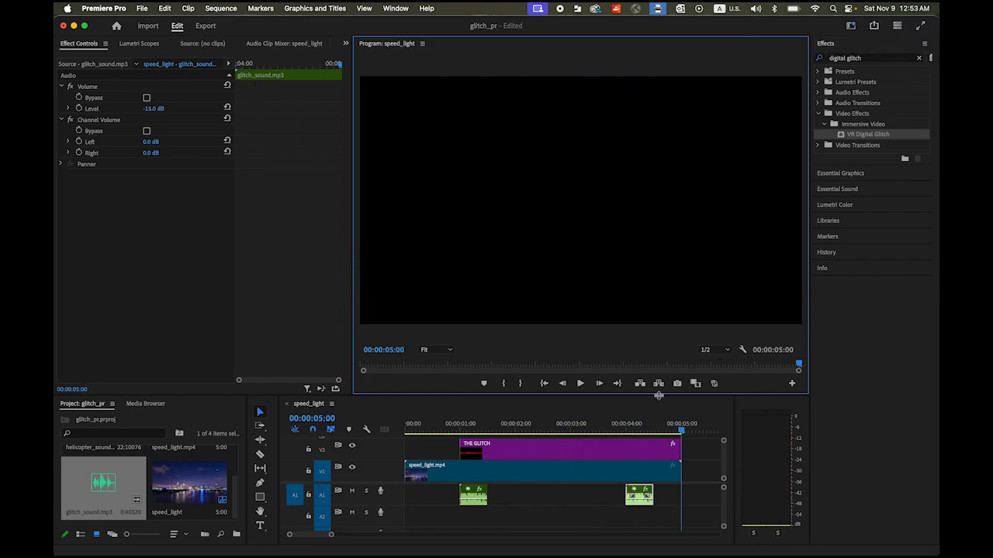
click(678, 431)
drag(667, 436, 554, 439)
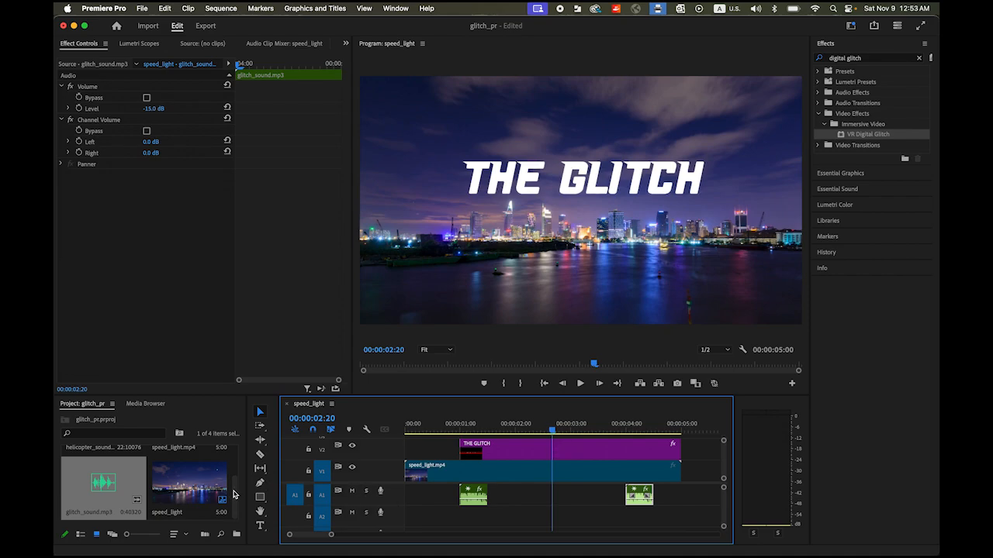
Place helicopter_sound.mp3 at the start of audio track A2 and cut off everything past the video's end at 00:00:05:00.
drag(237, 494, 238, 465)
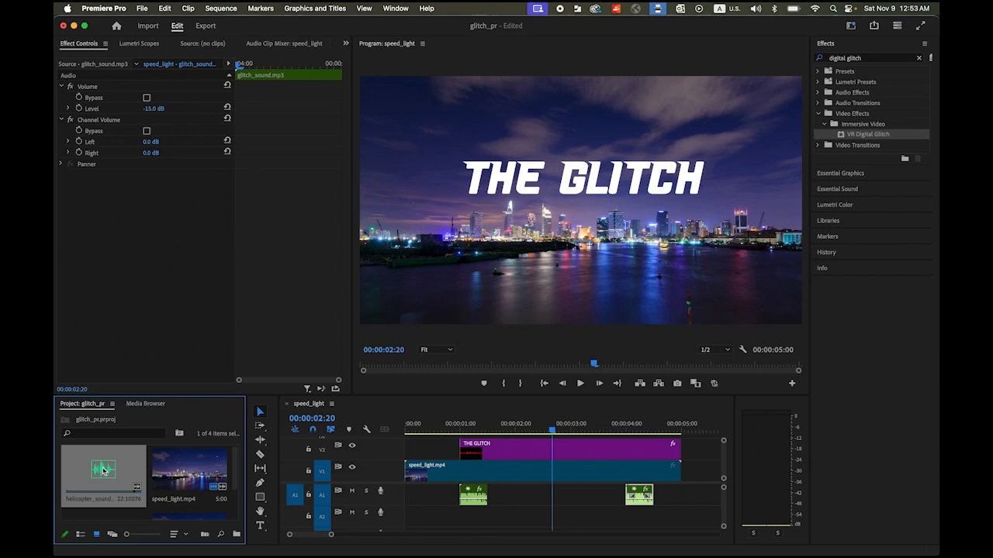
drag(105, 469, 424, 522)
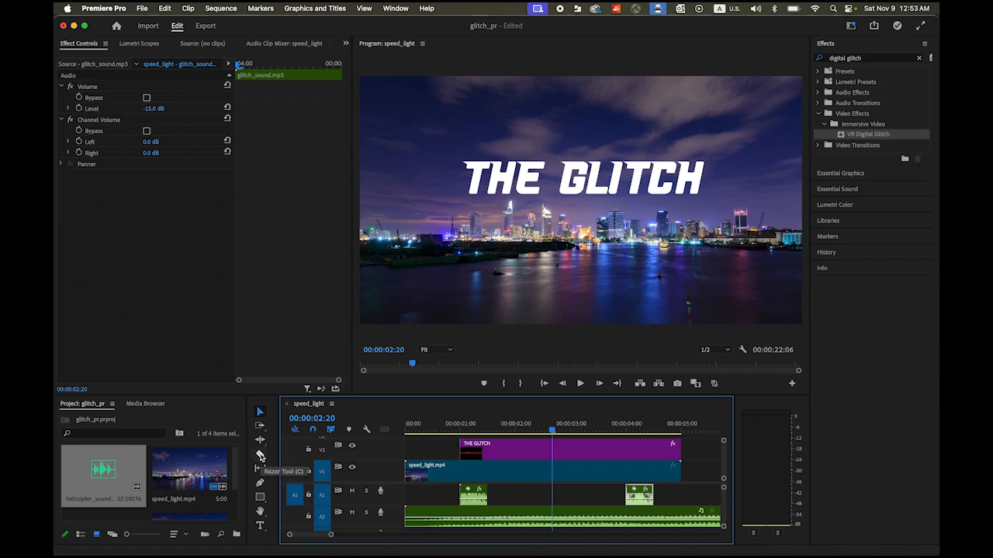
click(260, 456)
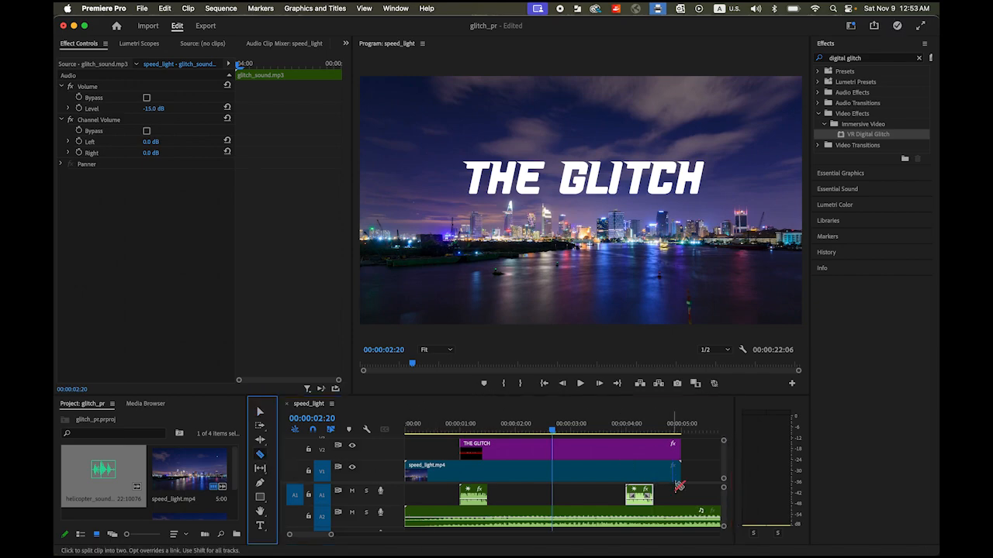
click(685, 513)
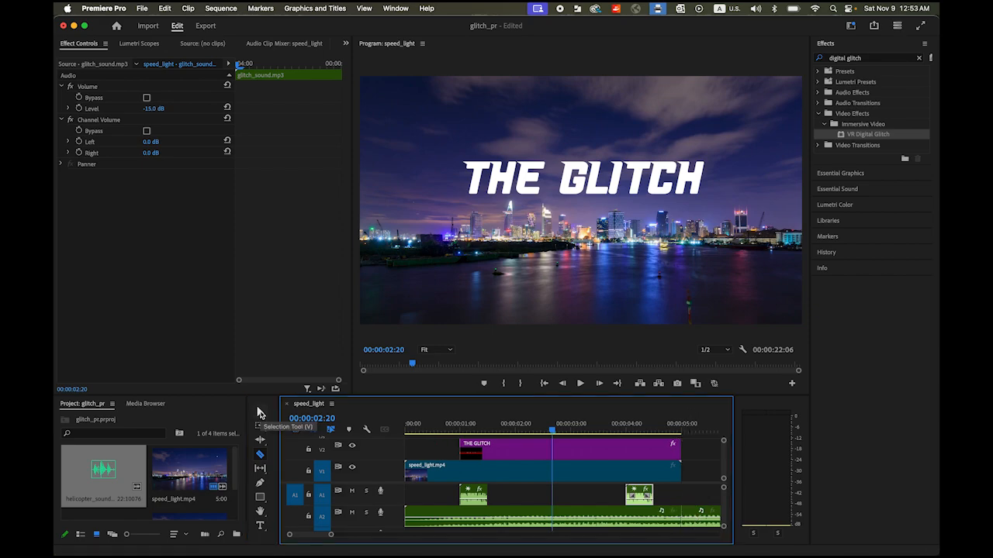
click(260, 412)
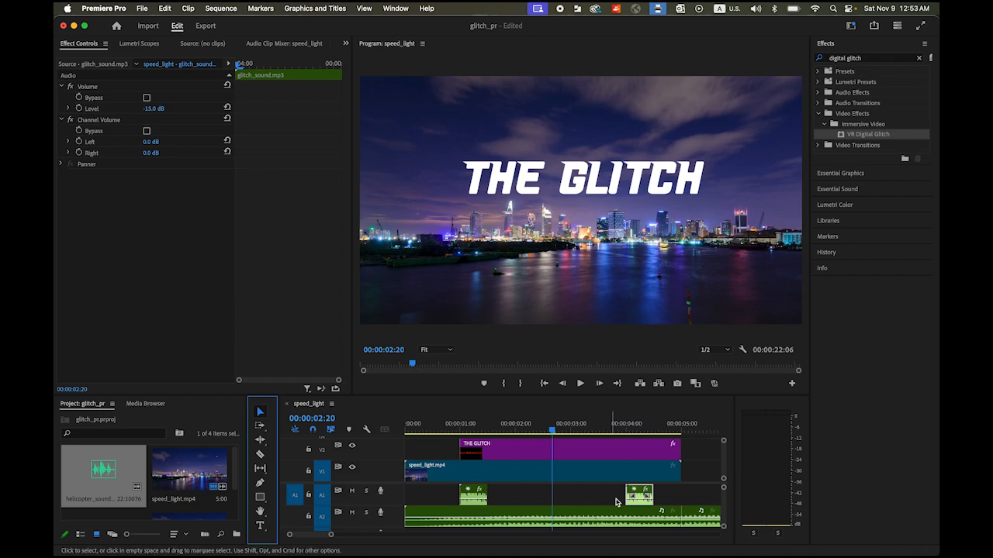
click(709, 513)
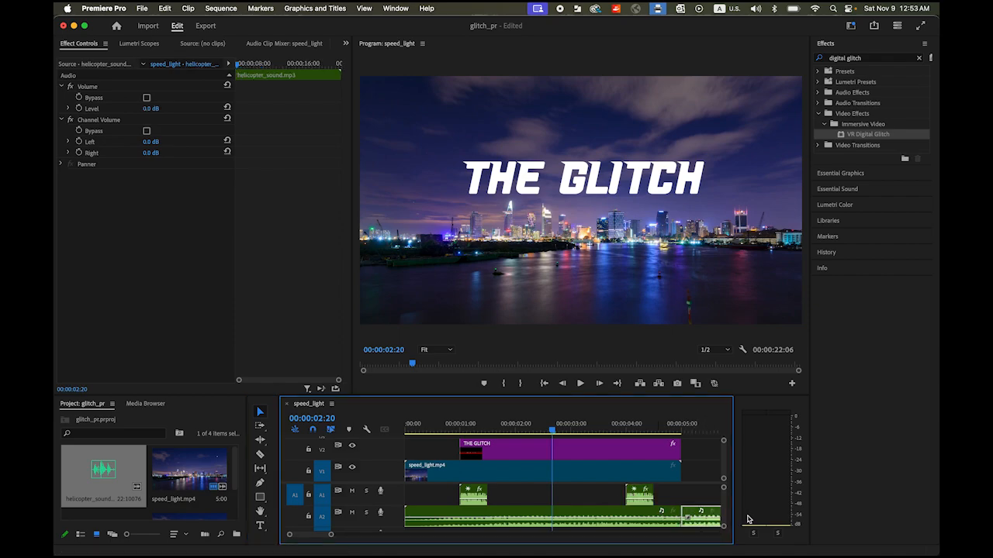
key(BackSpace)
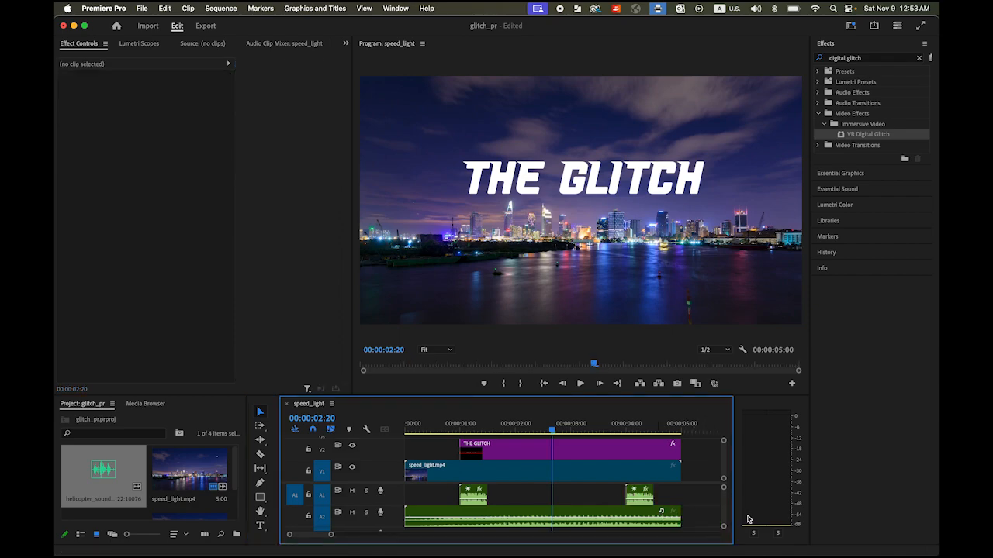
Play the full sequence from the start to review the title with the helicopter and glitch sounds together.
click(543, 384)
click(543, 384)
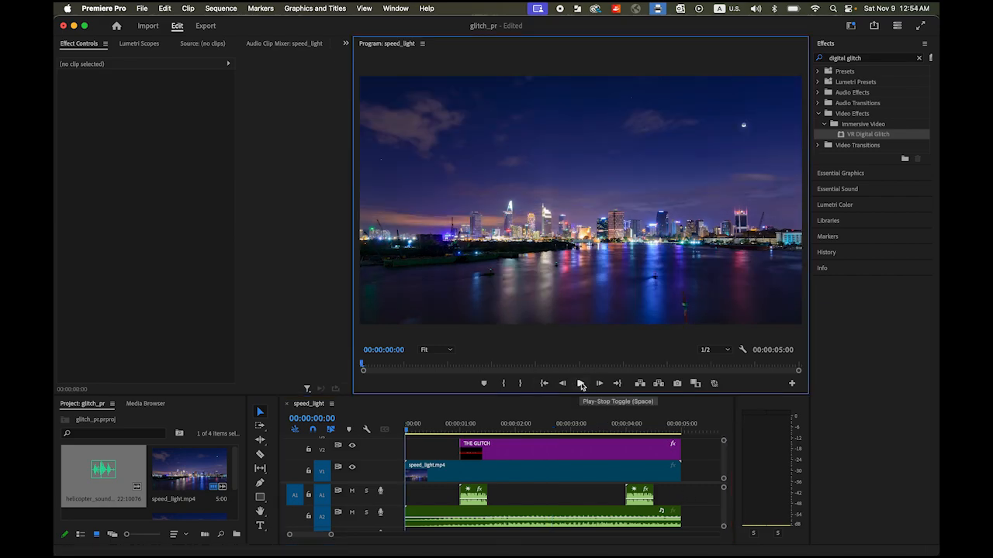
click(580, 383)
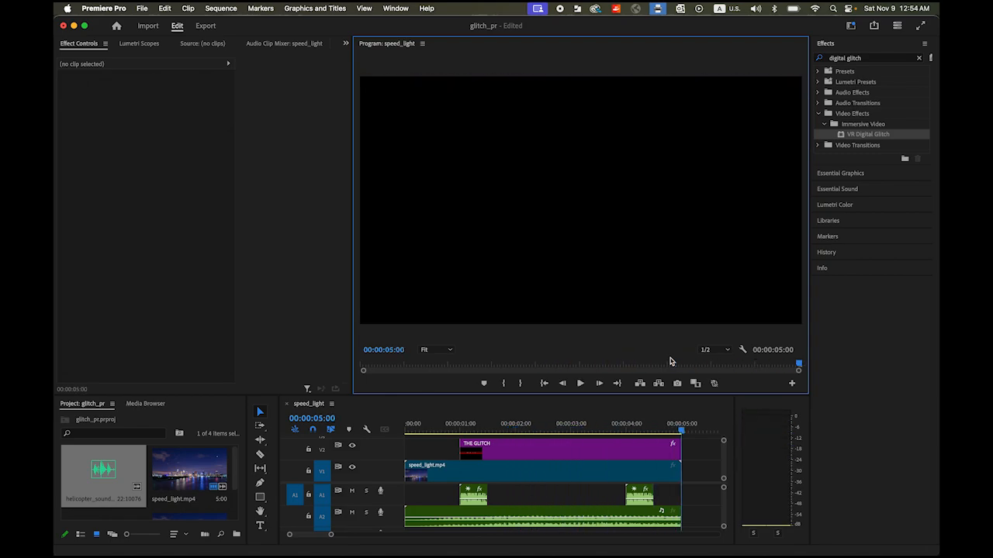
Save the project.
click(142, 8)
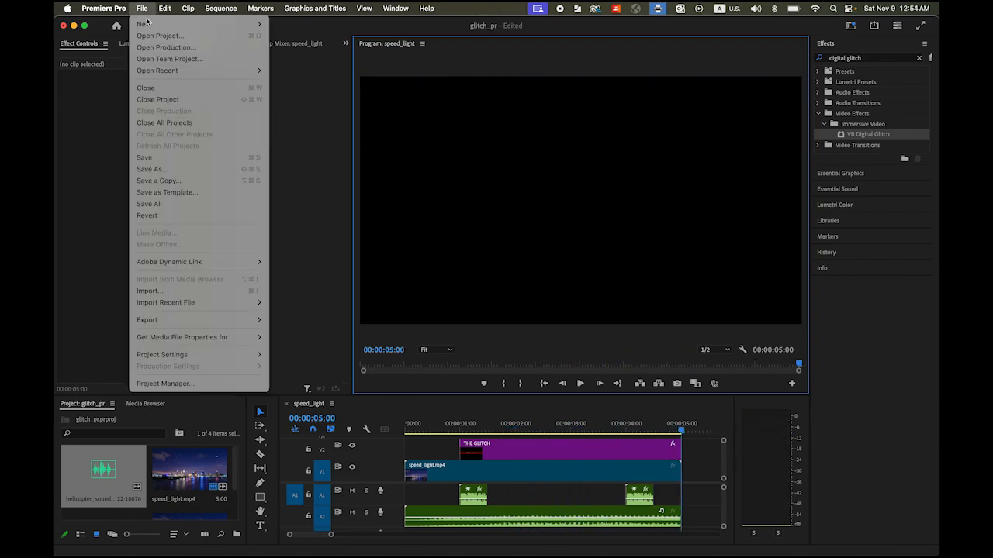
click(167, 158)
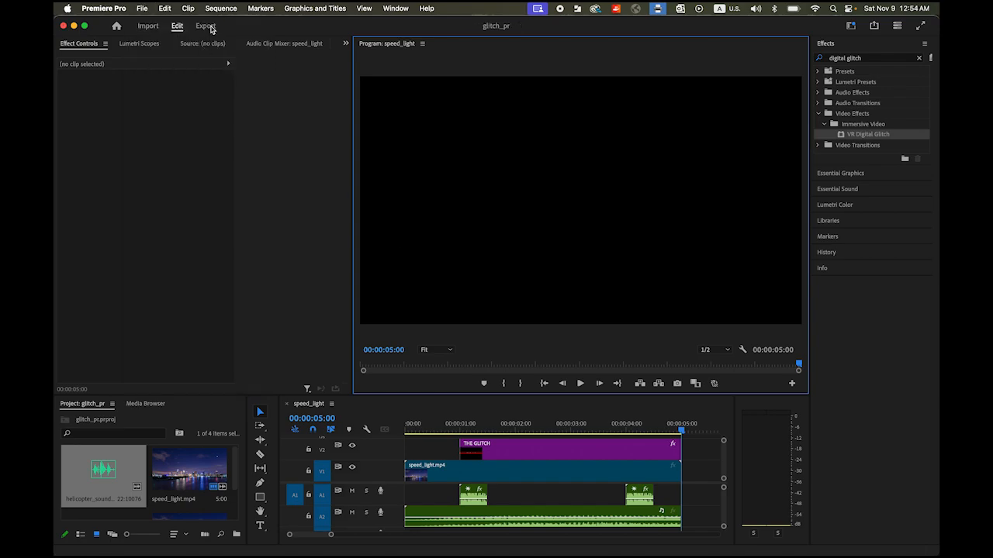
Export the sequence as glitch_pr.mp4 into the Glitch folder in H.264 format and locate the exported file in Finder.
click(205, 26)
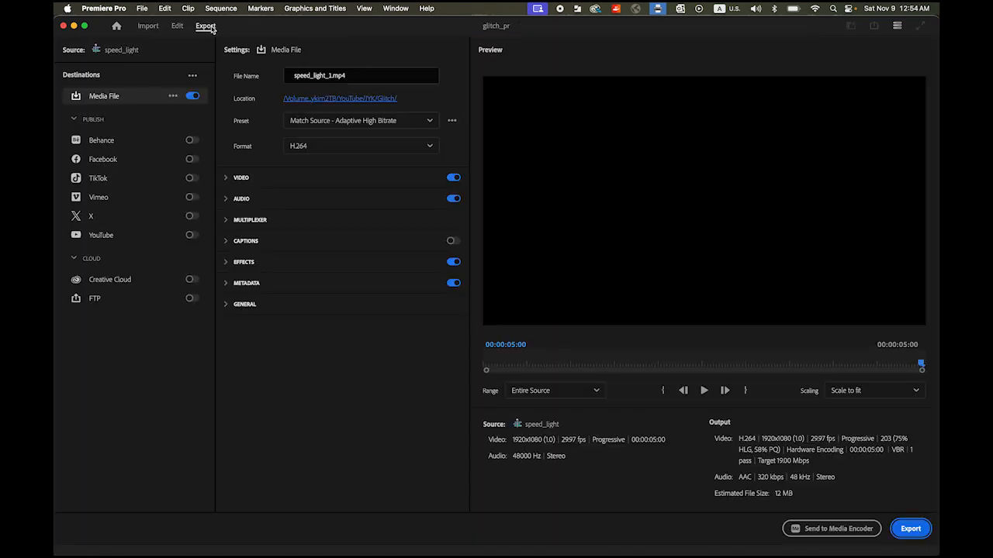
click(351, 101)
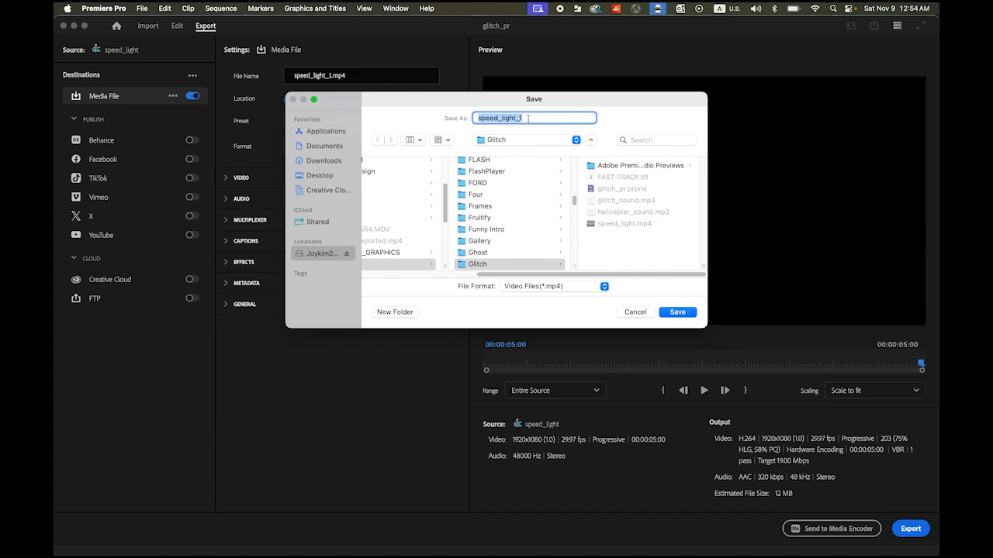
text(glitch_pr)
click(678, 312)
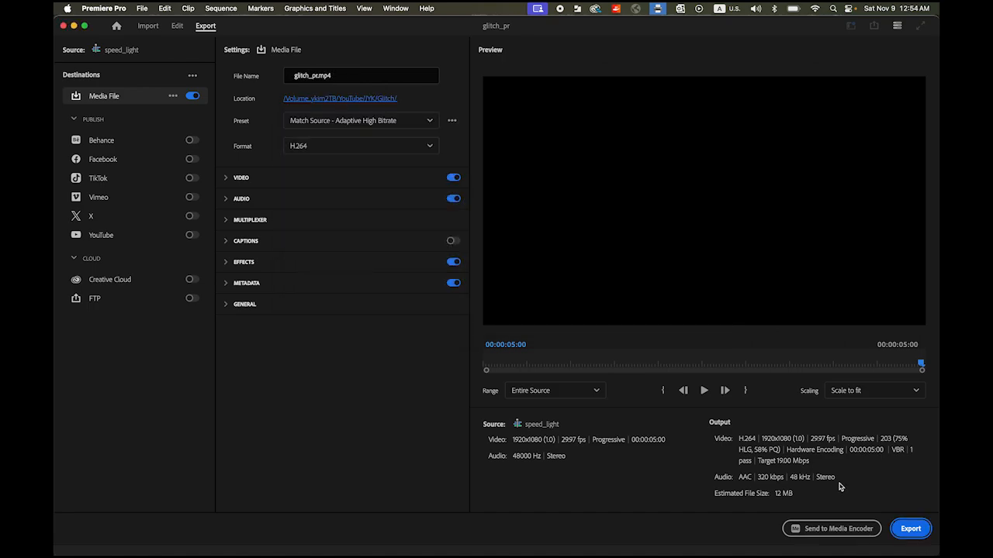
click(910, 530)
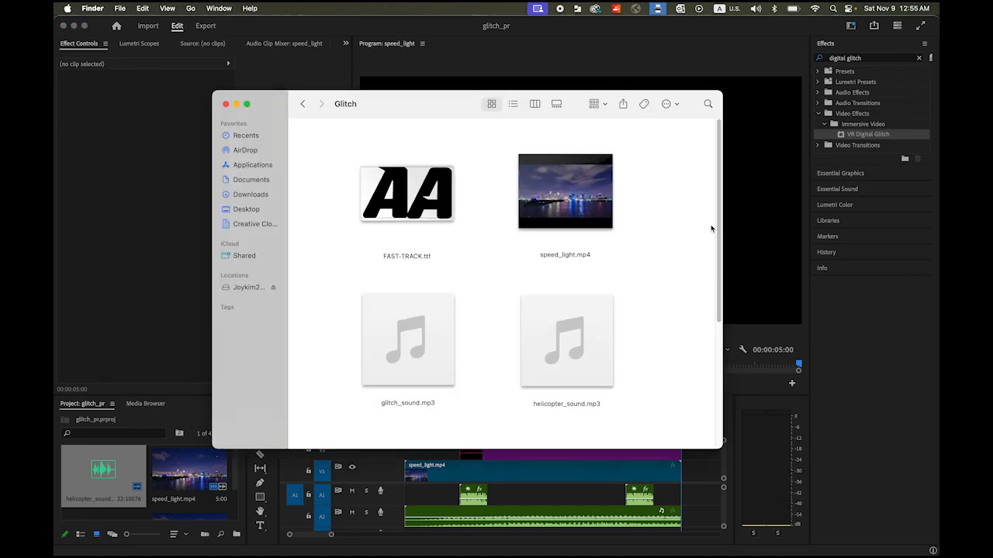
scroll(711, 228, down, 5)
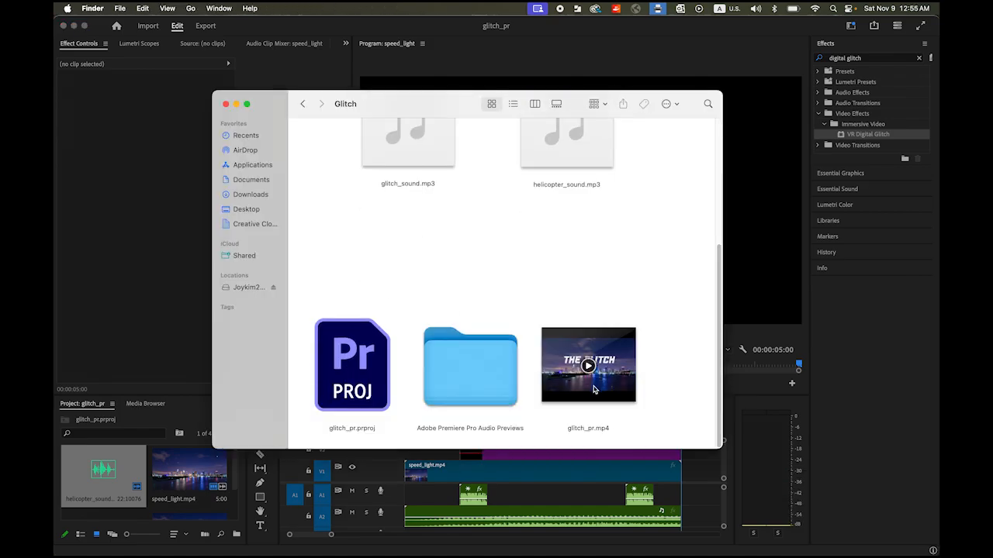
Open the exported glitch_pr.mp4 and play it repeatedly, scrubbing through the glitch moments to review the result.
double_click(596, 388)
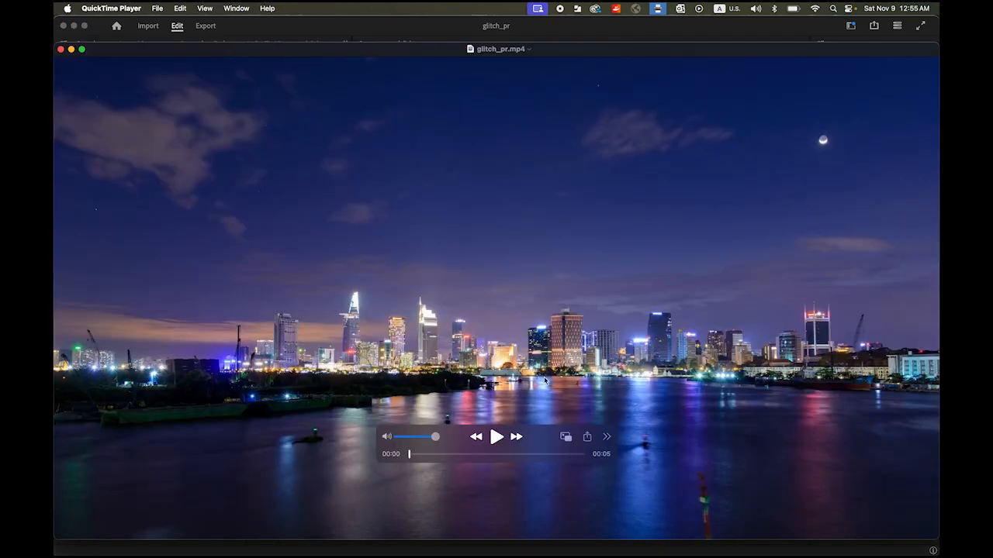
drag(496, 446, 691, 512)
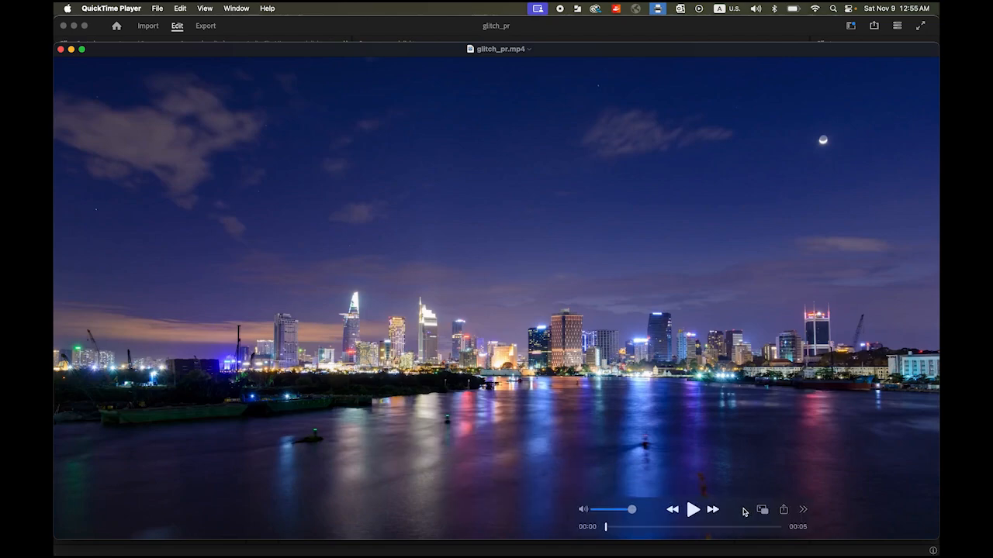
click(691, 509)
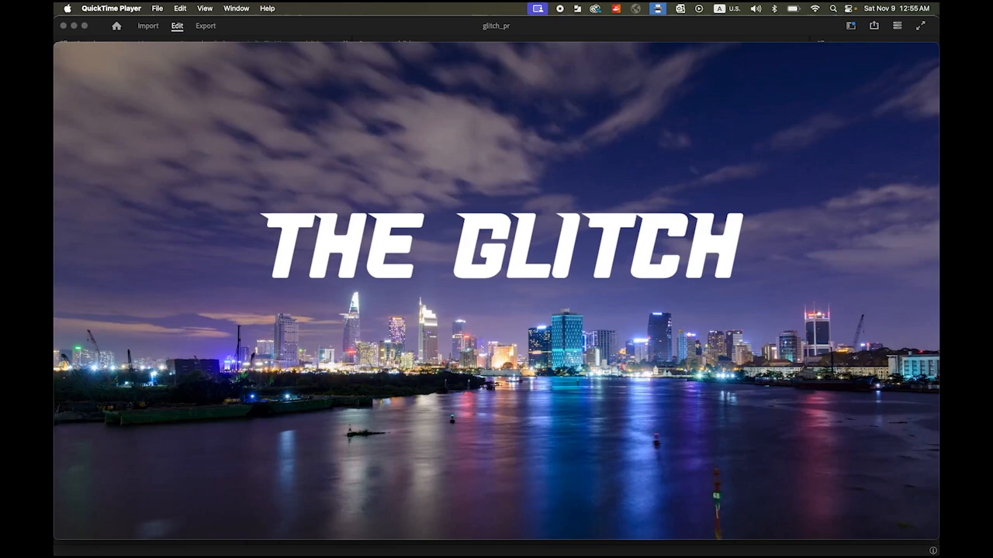
click(693, 509)
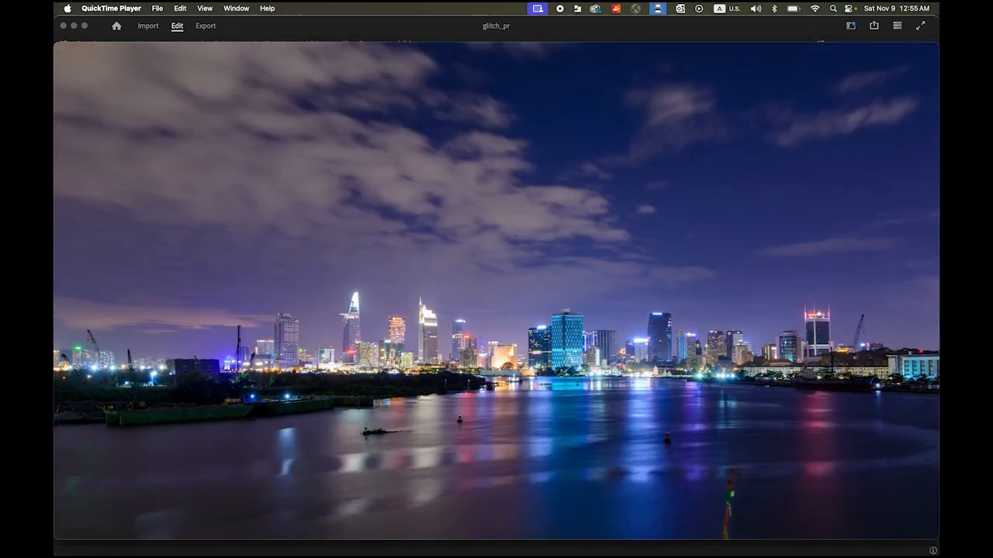
click(694, 511)
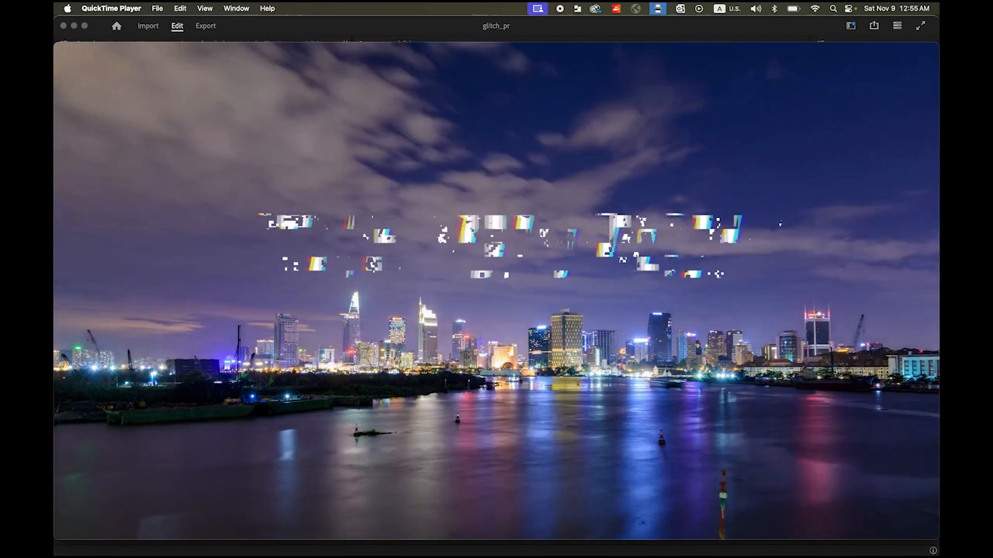
click(715, 527)
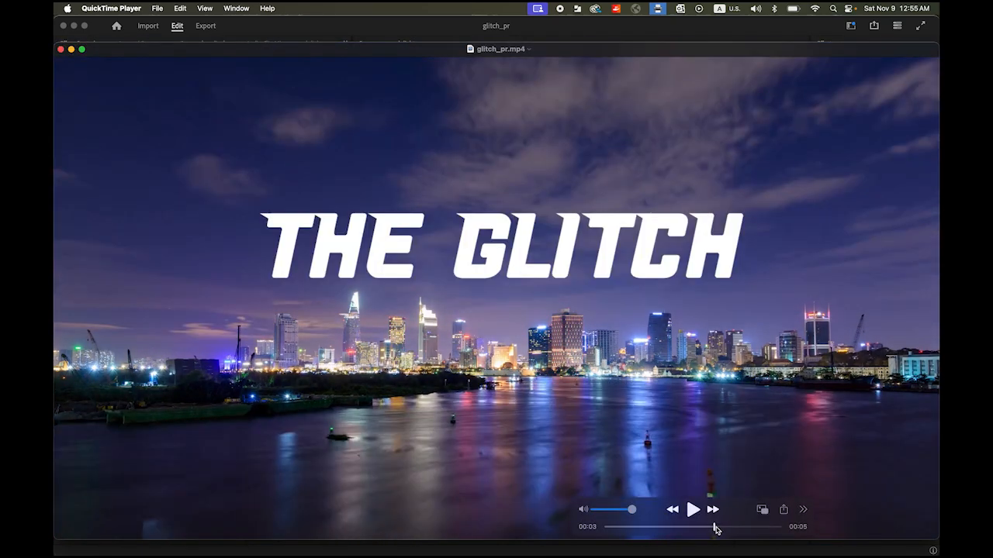
drag(713, 529, 685, 532)
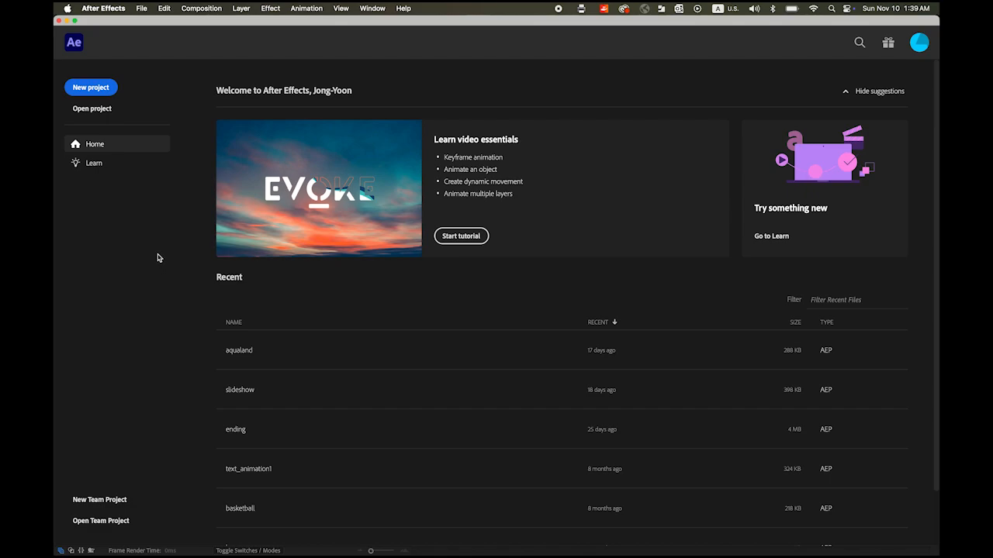
Switch to After Effects, start a new project and create a 1920x1080, 29.97 fps, five-second composition named text.
click(108, 90)
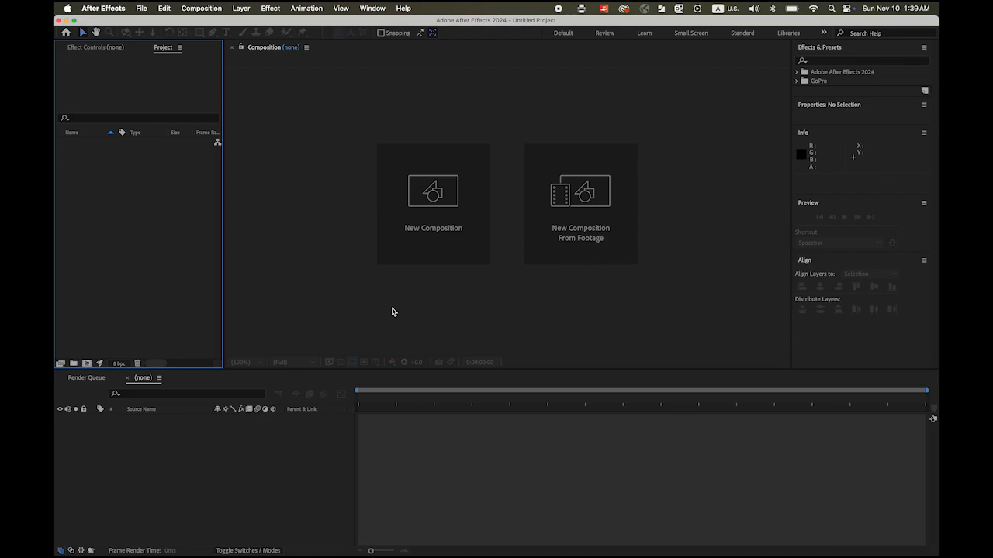
click(431, 200)
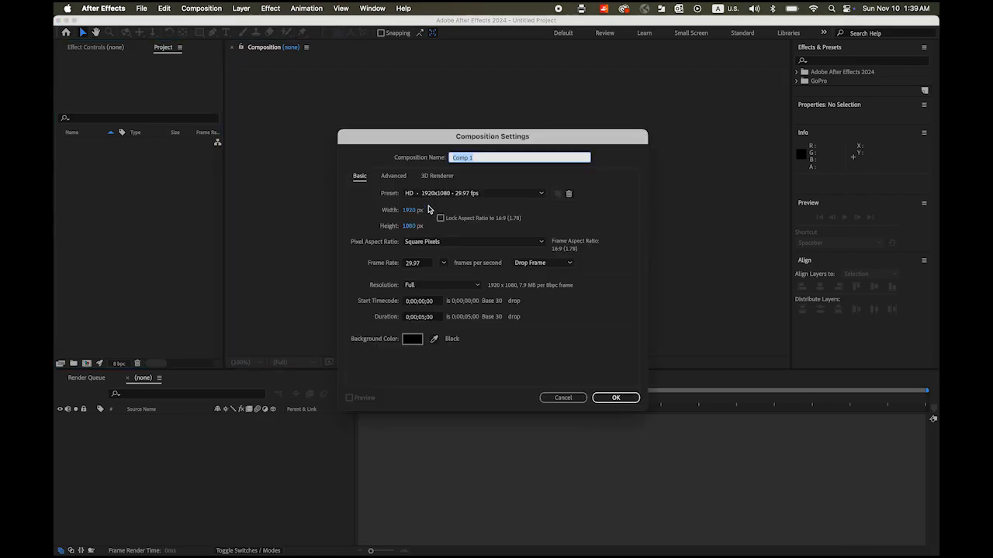
text(text)
click(616, 398)
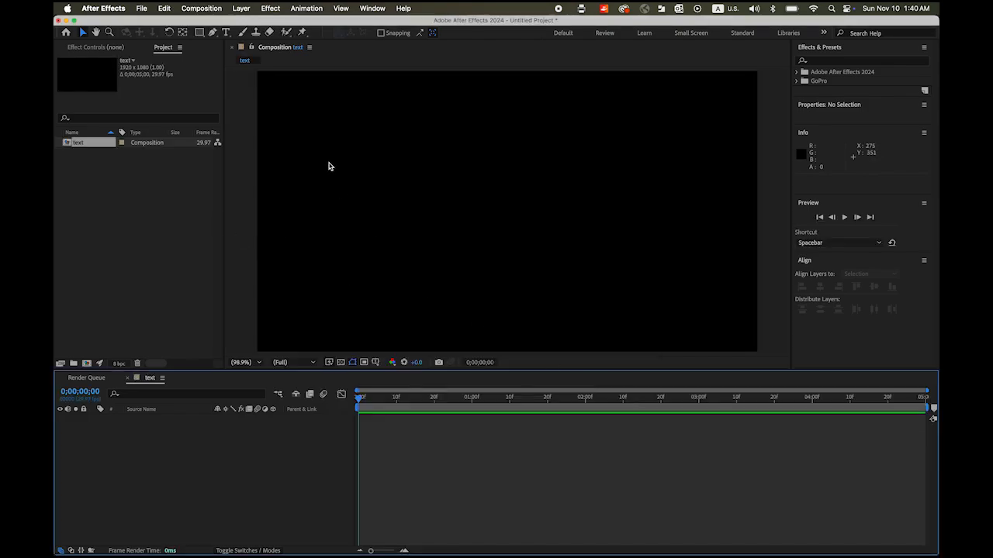
Add the text THE GLITCH in the text composition and move it to about X 437, Y 510.
click(227, 32)
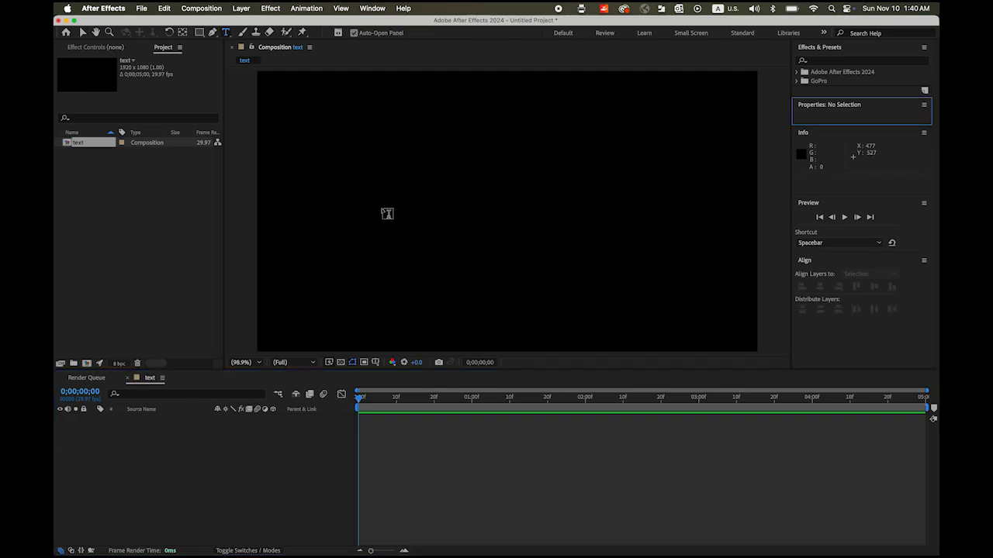
click(386, 200)
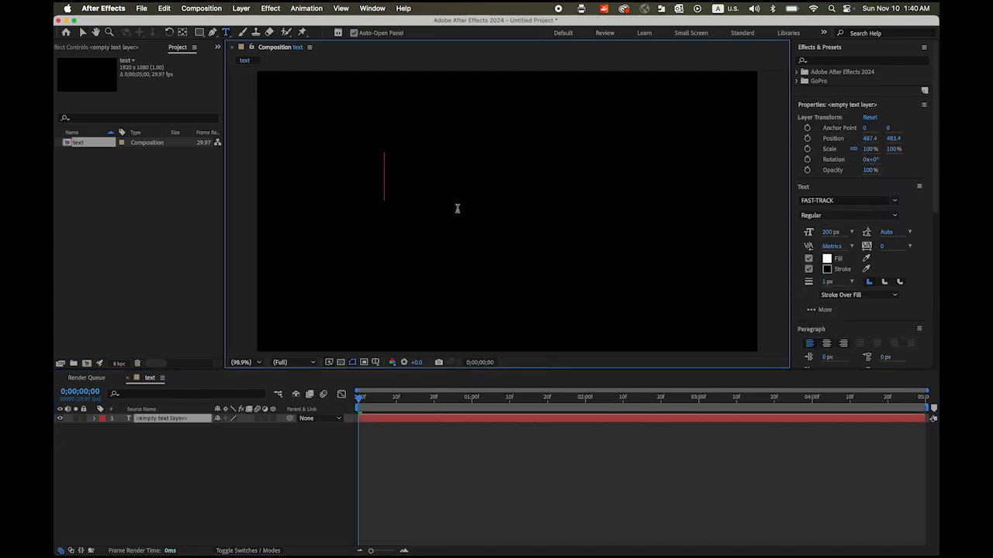
text(THE )
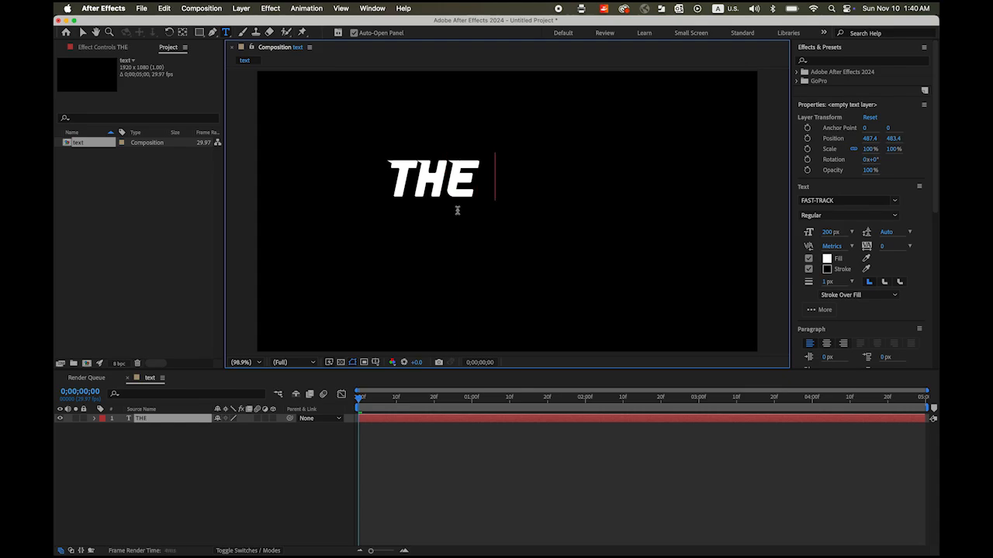
text(GLITCH)
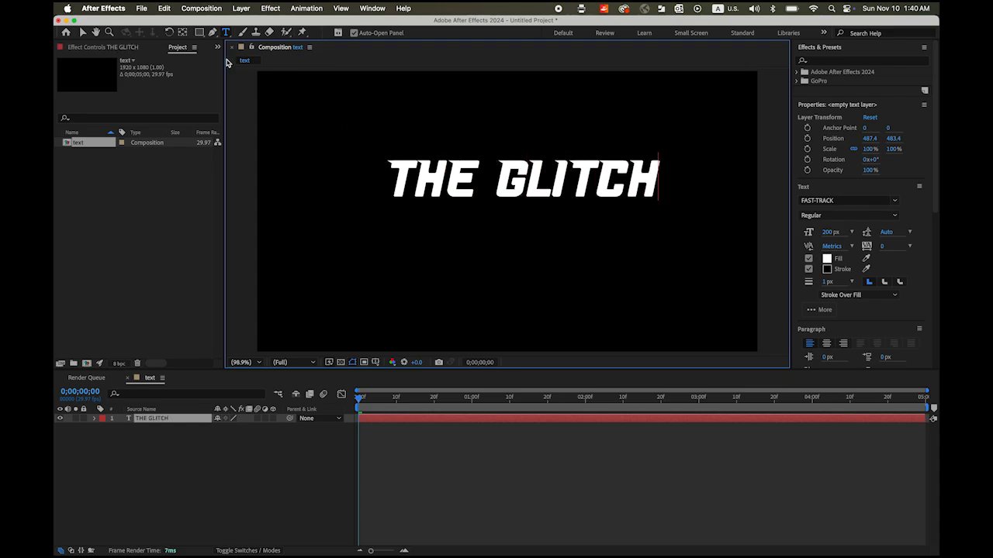
click(83, 33)
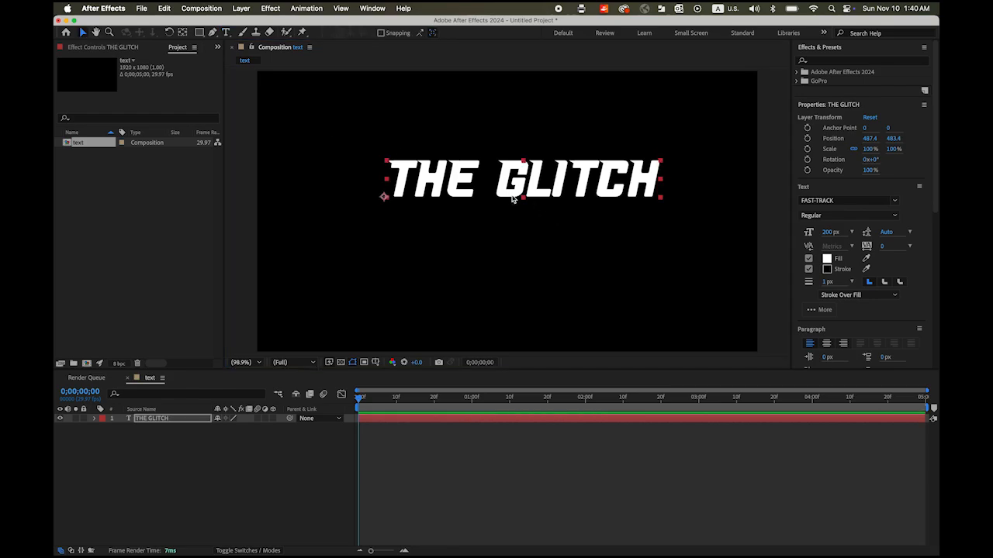
drag(508, 195, 495, 203)
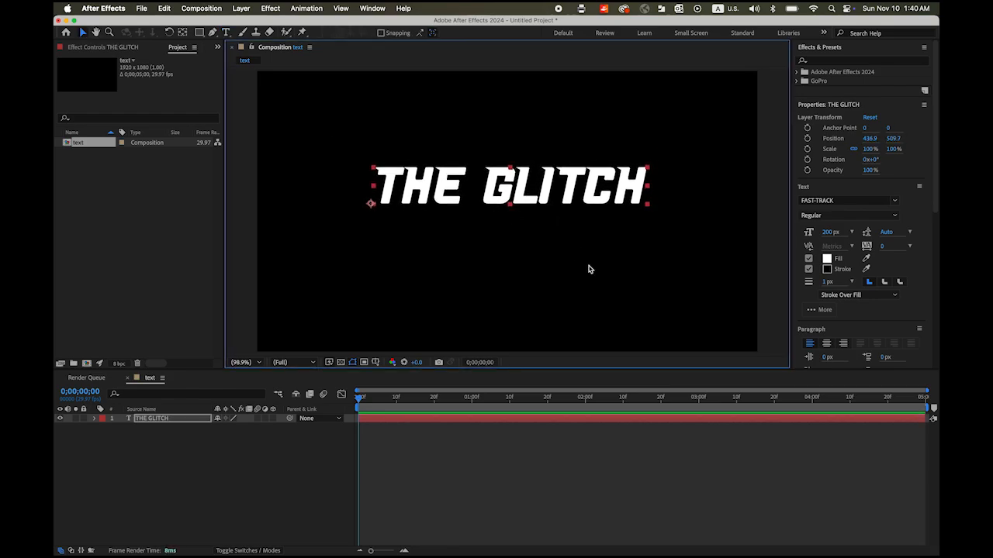
Create a second 1920x1080, 29.97 fps, five-second composition named map.
click(87, 366)
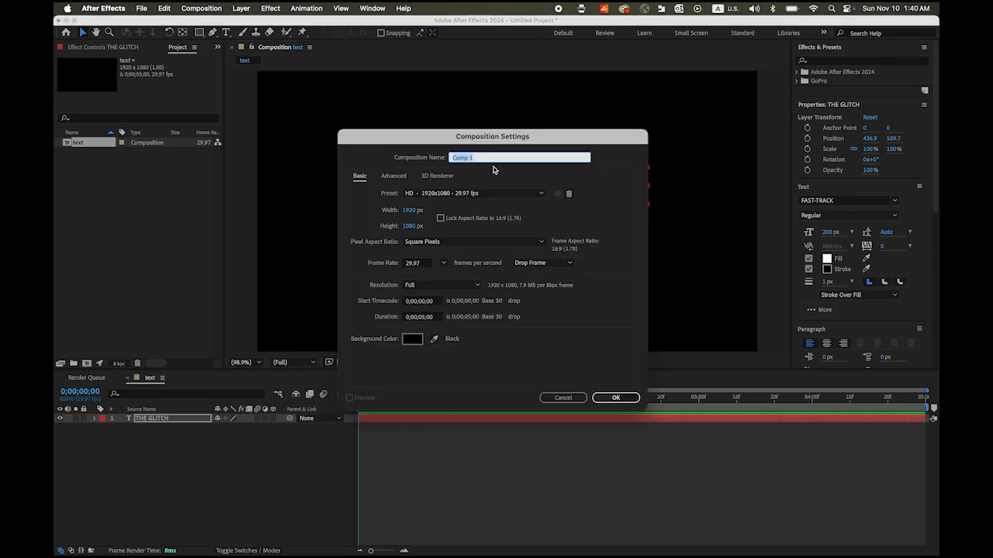
text(map)
click(618, 400)
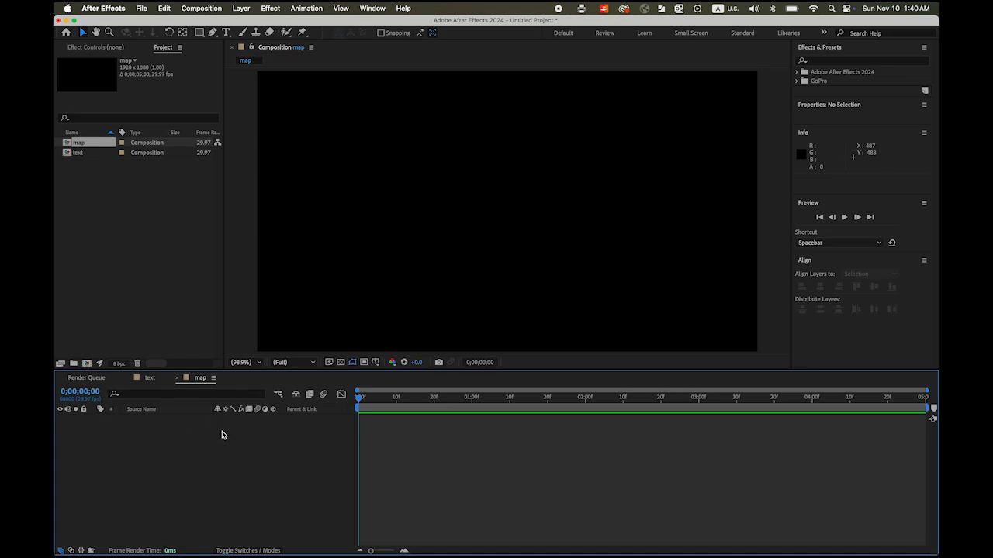
Add a 1920x1080 dark gray solid layer named map to the map composition.
right_click(273, 451)
mouse_move(300, 420)
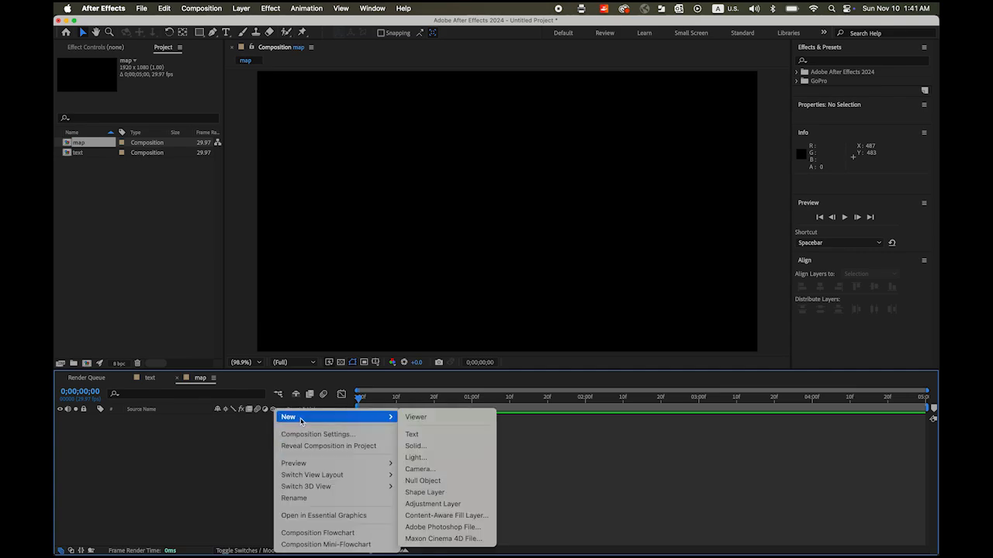
click(425, 447)
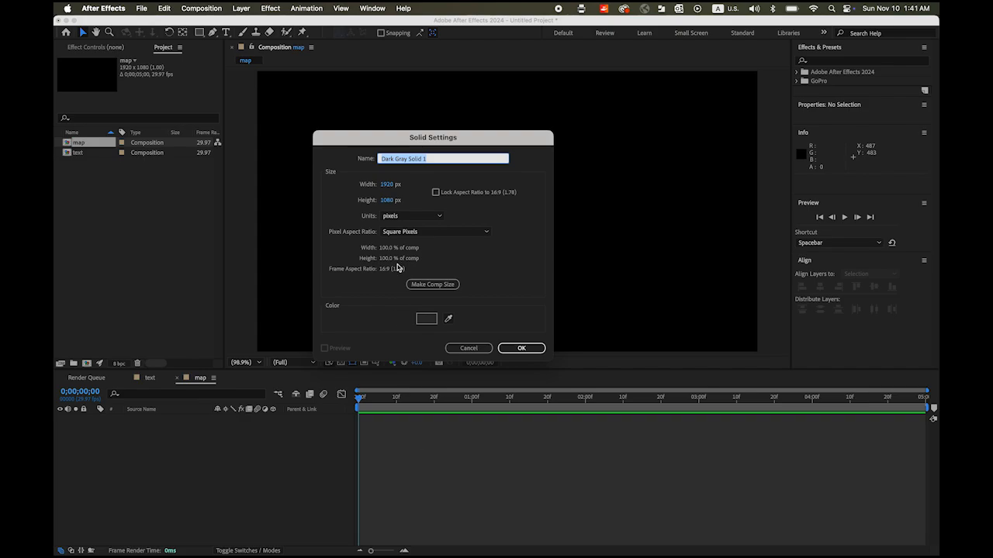
text(map)
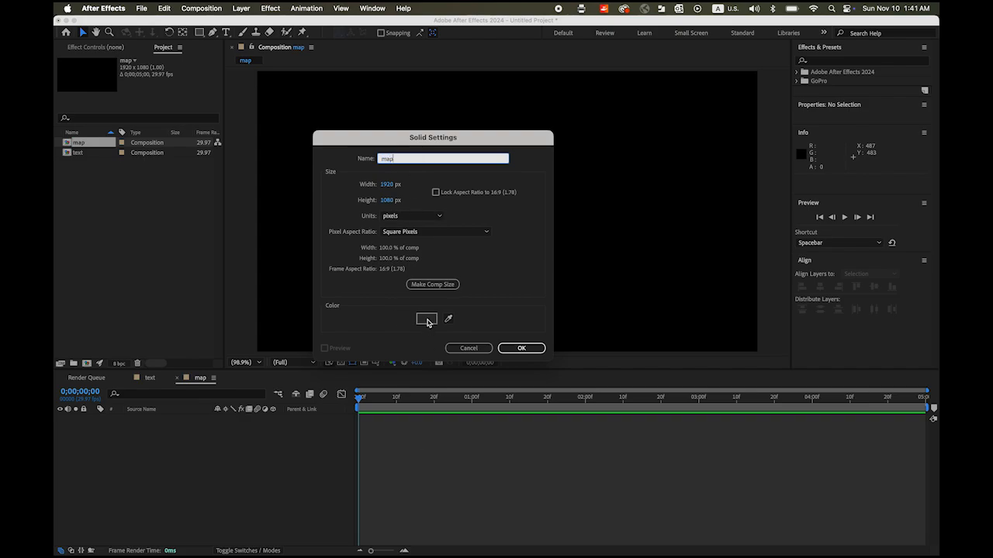
click(522, 349)
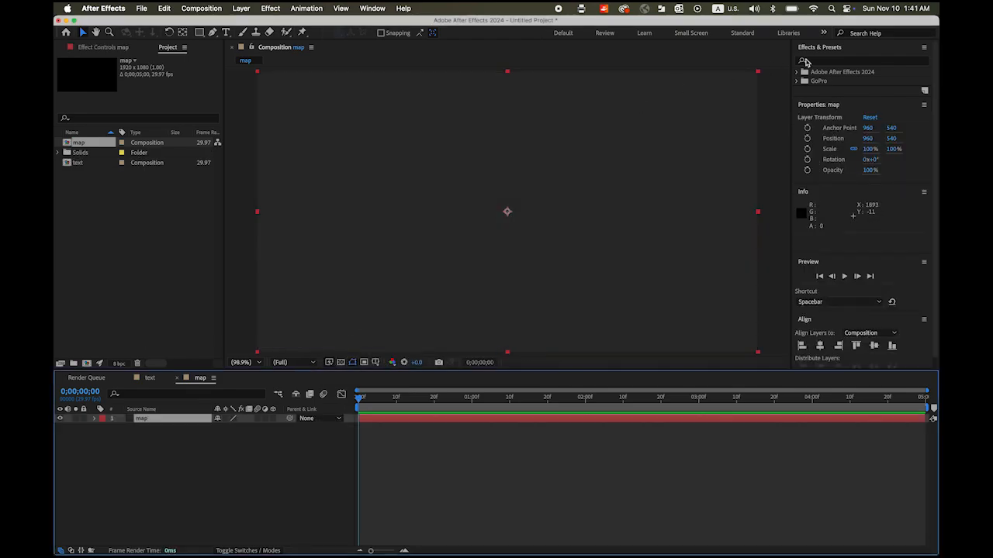
Find the Fractal Noise effect and apply it to the map solid.
click(829, 62)
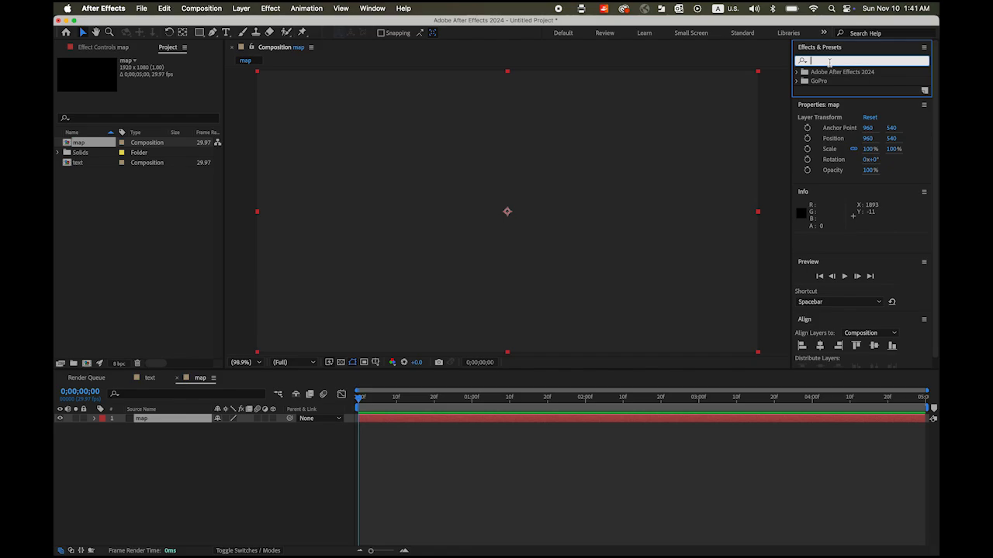
text(fractal)
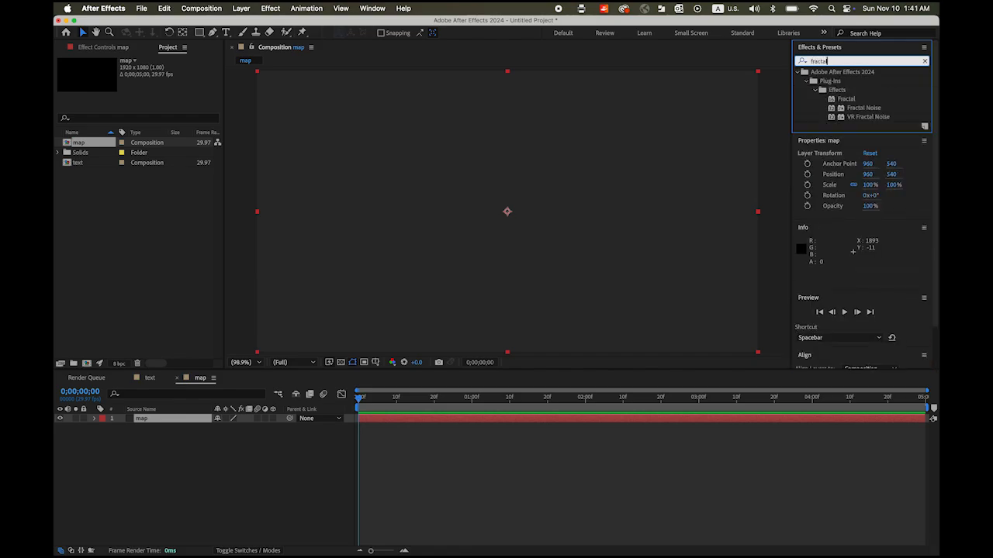
click(868, 107)
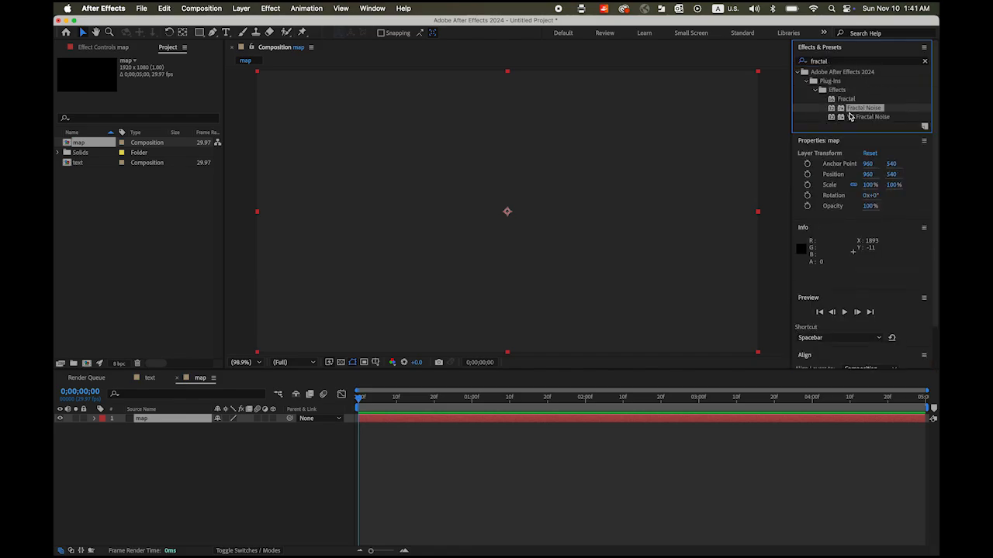
drag(844, 111, 567, 197)
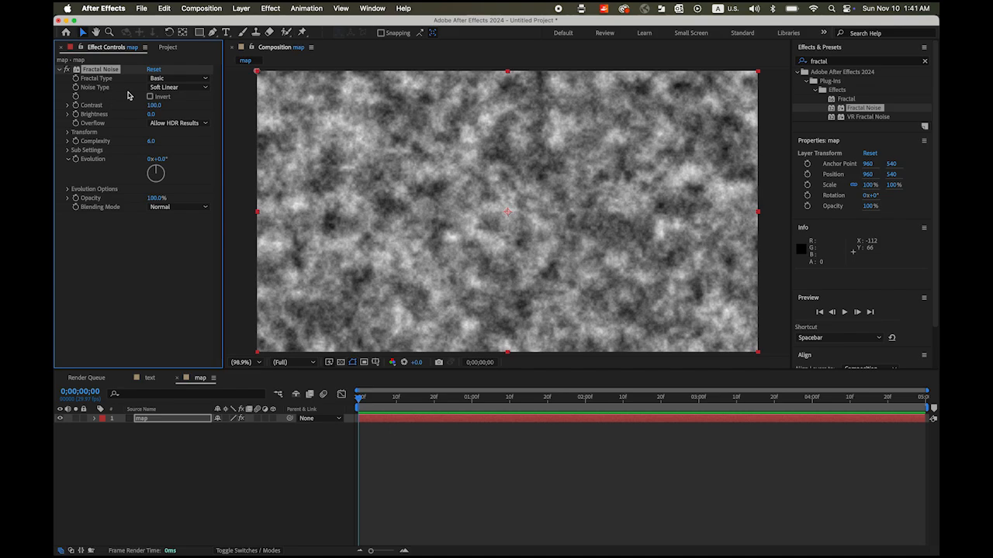
Change the Fractal Noise type to Block and set its contrast to 400.
click(205, 92)
click(217, 137)
click(152, 107)
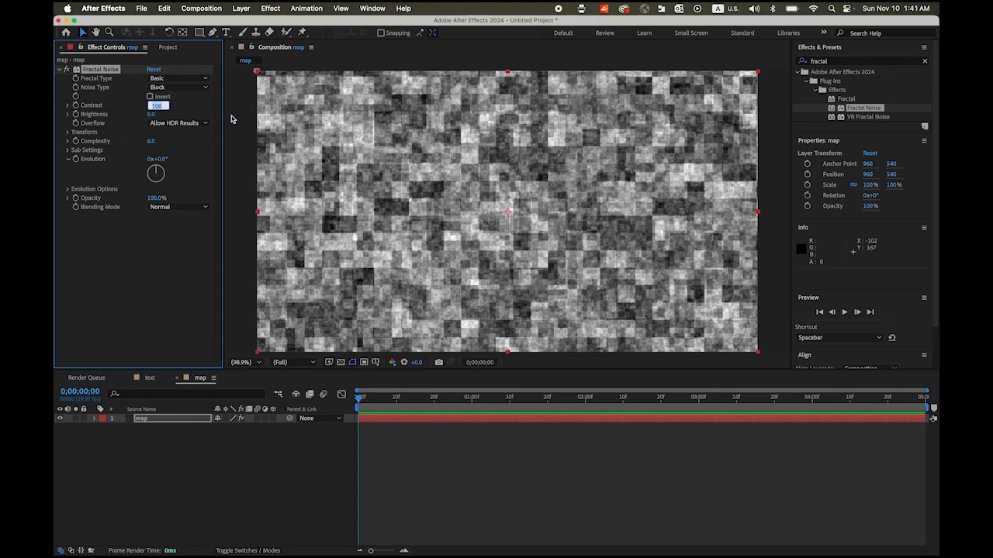
text(400)
key(Return)
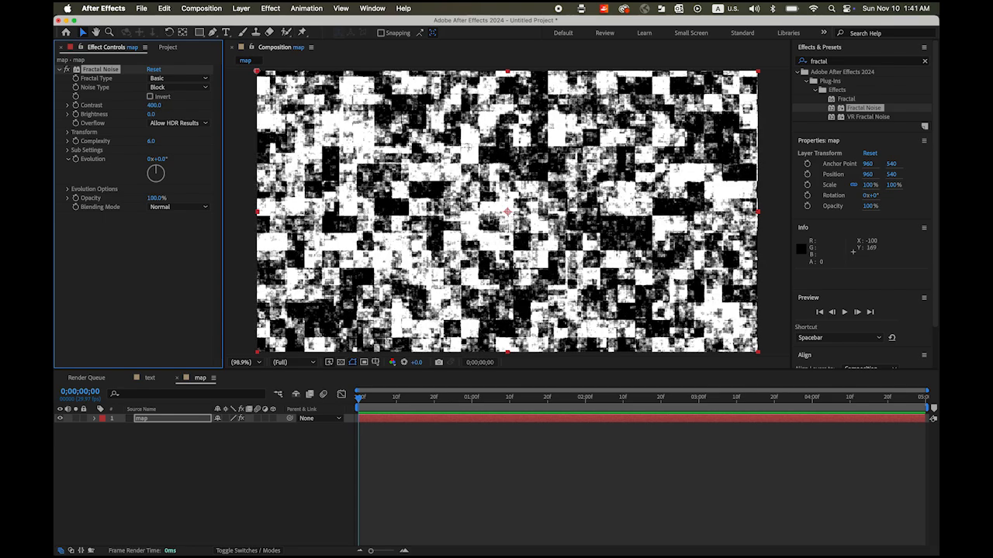
Turn off uniform scaling for the Fractal Noise and set its scale width to 600 and scale height to 50.
click(68, 133)
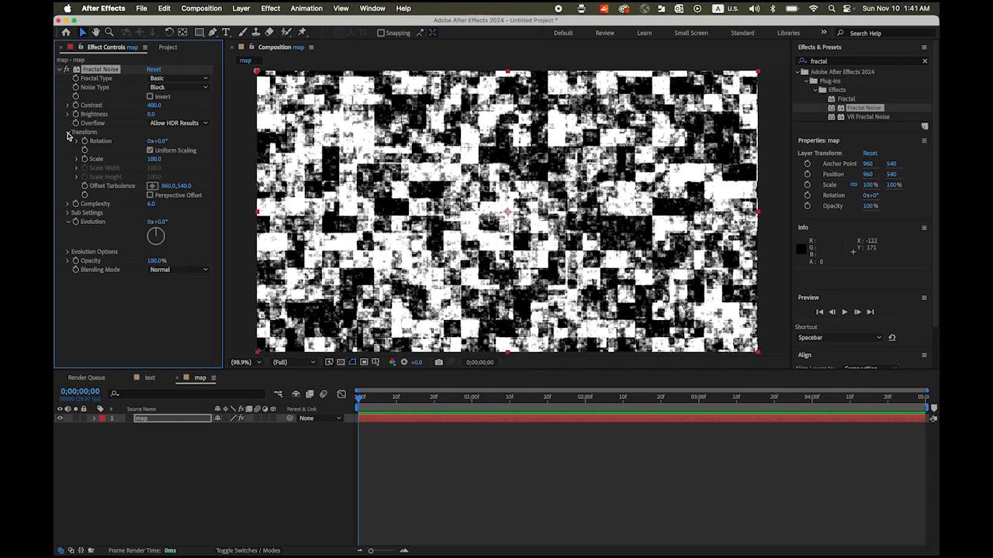
click(150, 150)
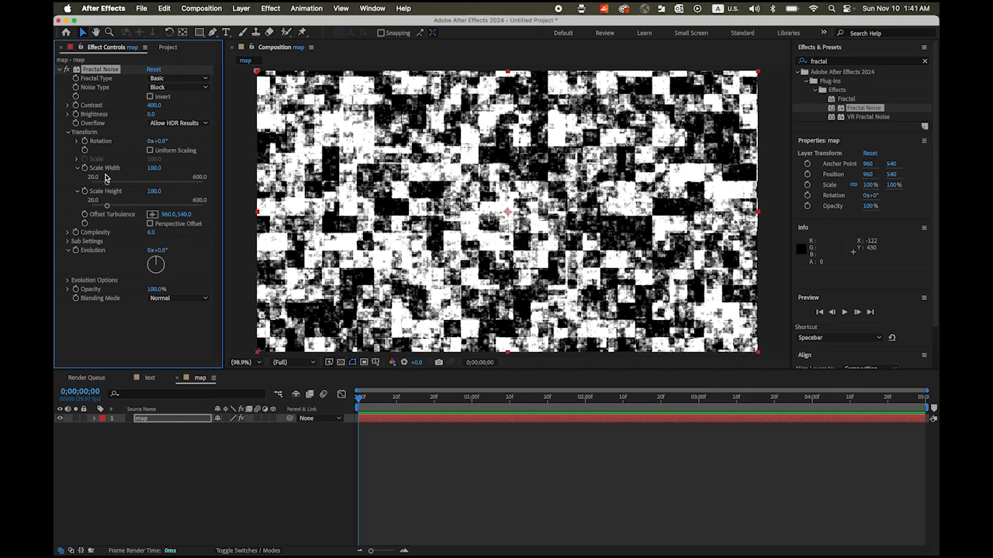
drag(111, 184, 218, 199)
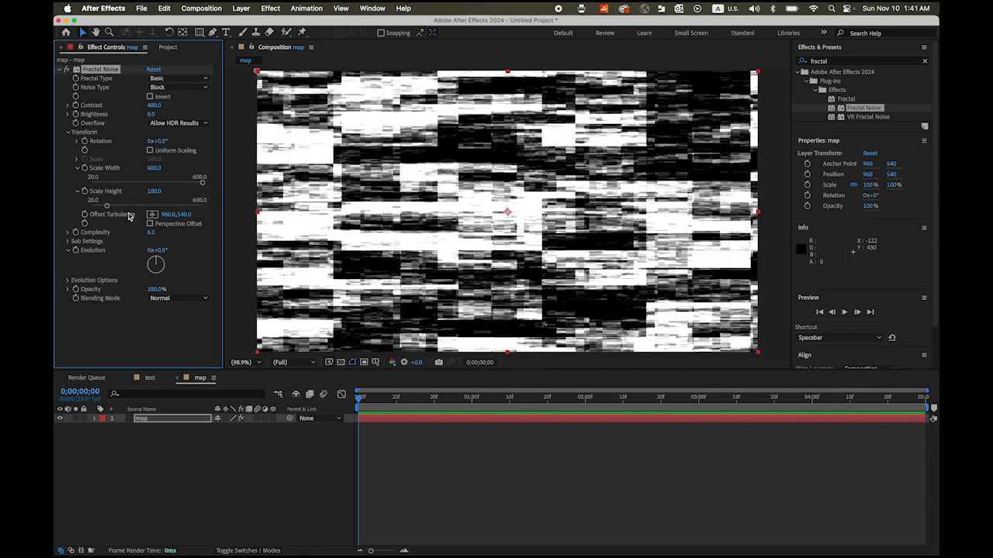
click(155, 190)
text(50)
key(Return)
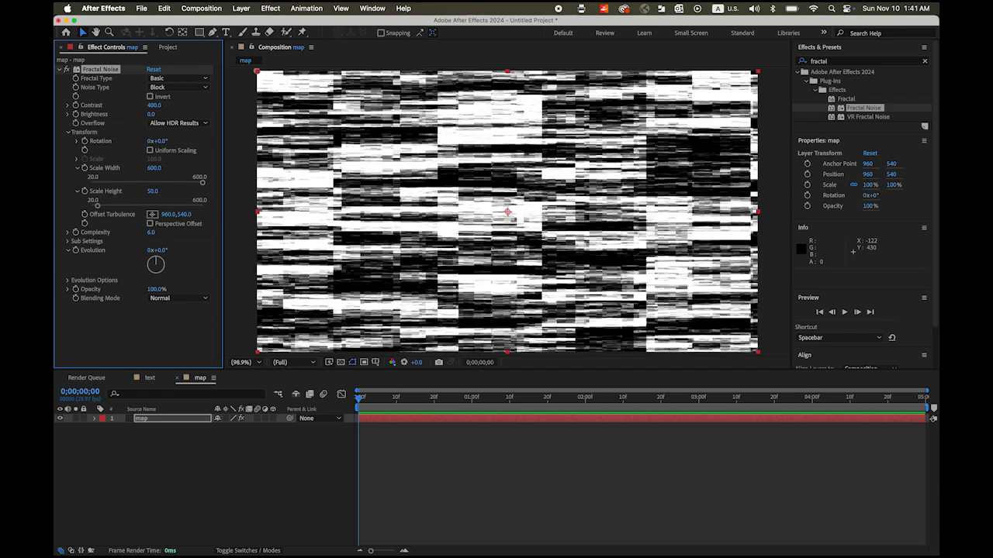
Add the expression time*2000 to the Fractal Noise Evolution property of the map layer.
alt+click(75, 251)
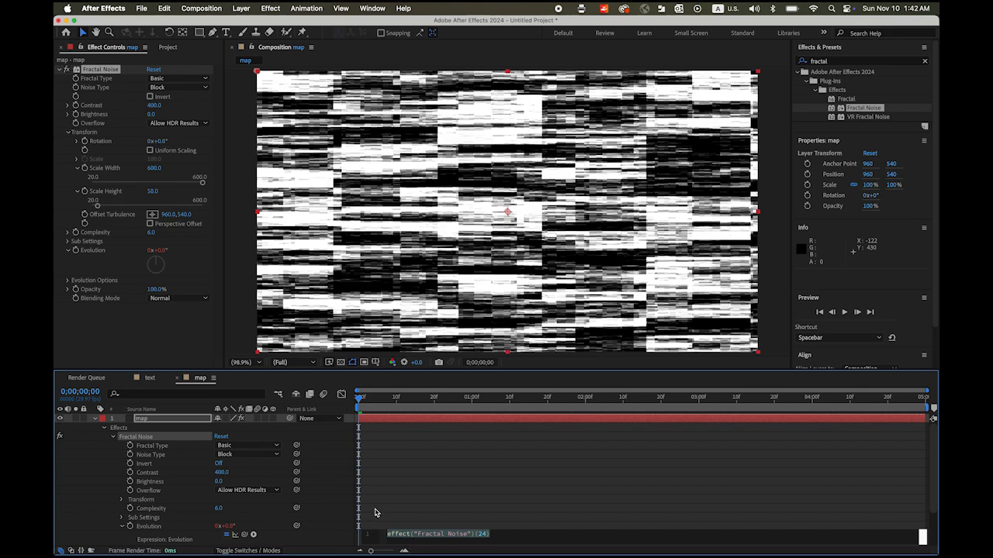
text(time)
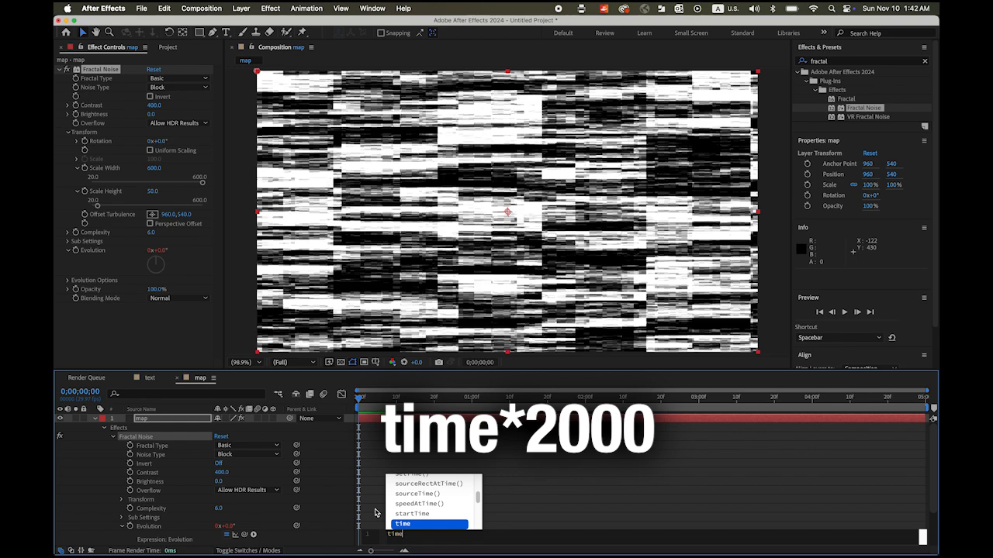
text(*)
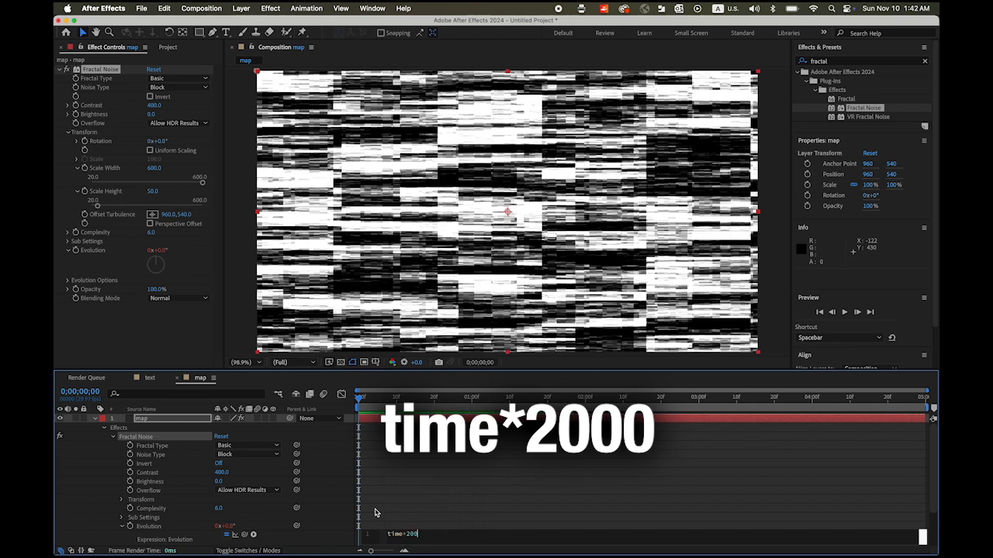
text(2000)
key(Return)
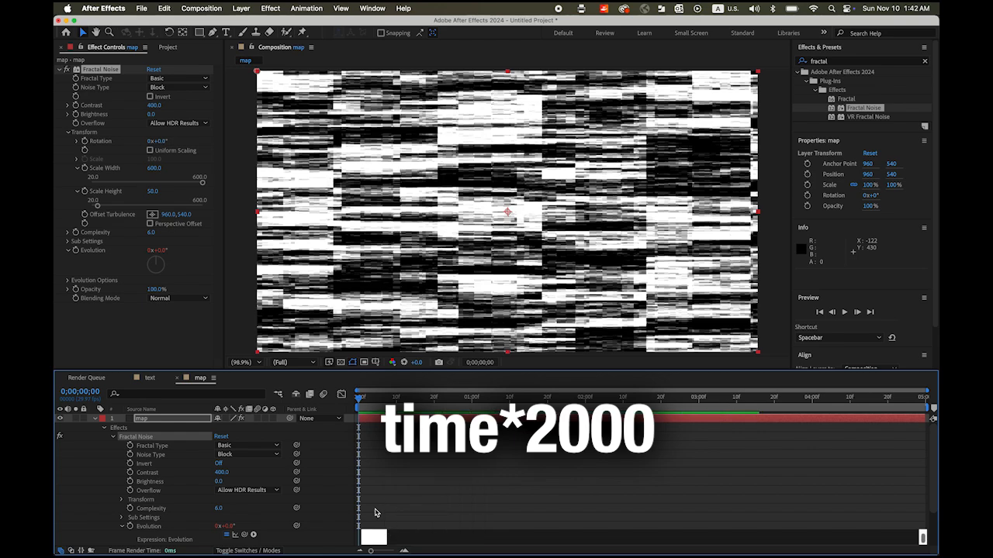
Preview the animated noise in the map composition and return the playhead to the start.
drag(361, 400, 412, 412)
key(space)
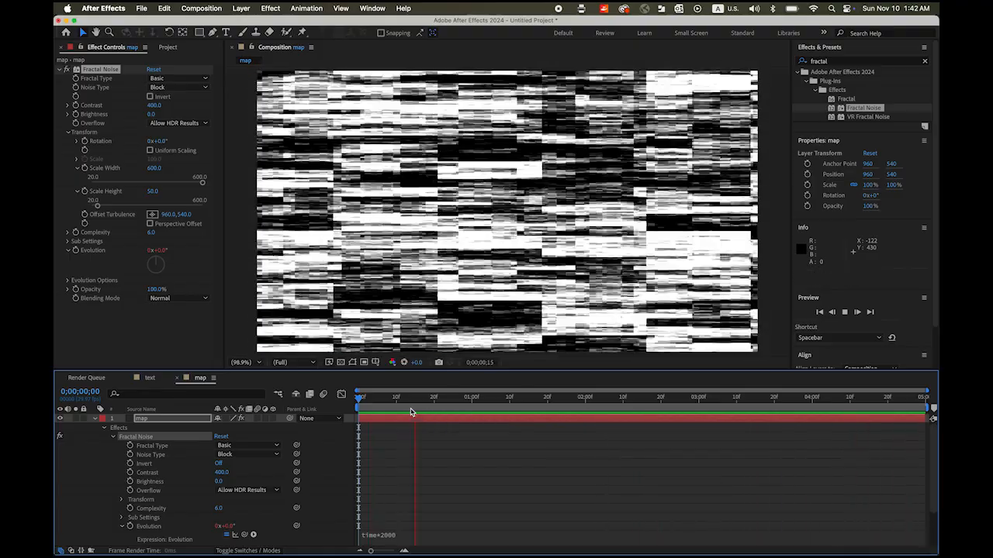
click(415, 412)
drag(417, 400, 346, 408)
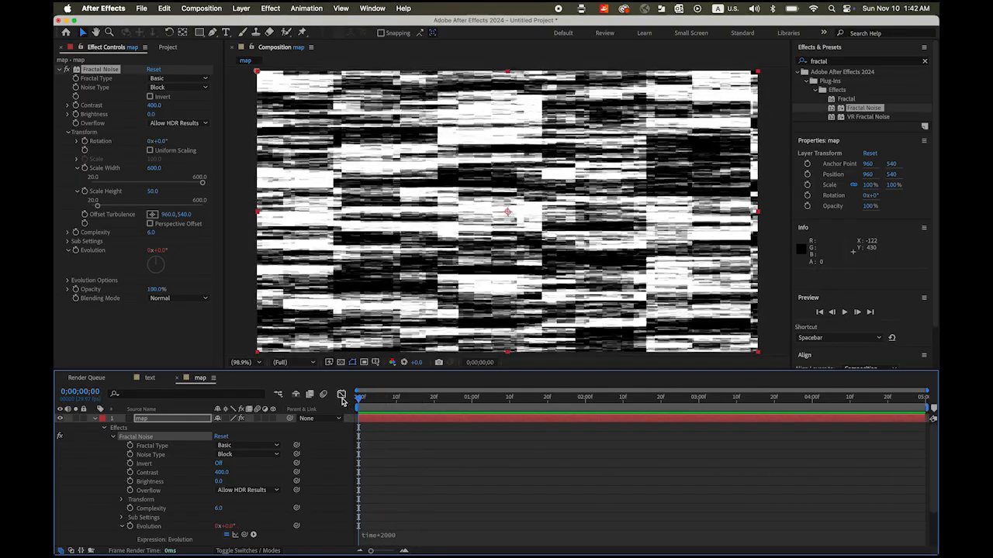
Create a new 1920x1080, 29.97 fps, five-second composition named glitch.
click(170, 48)
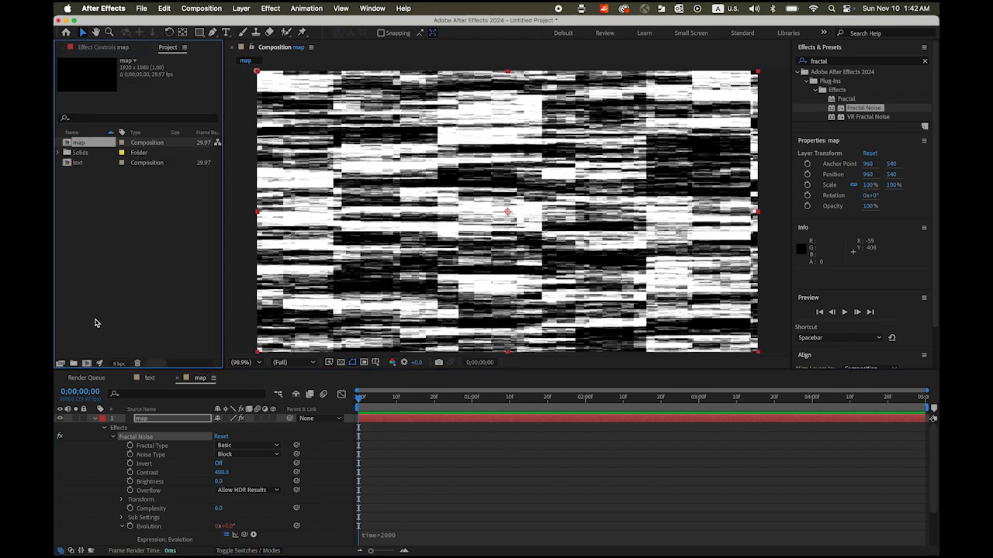
click(87, 366)
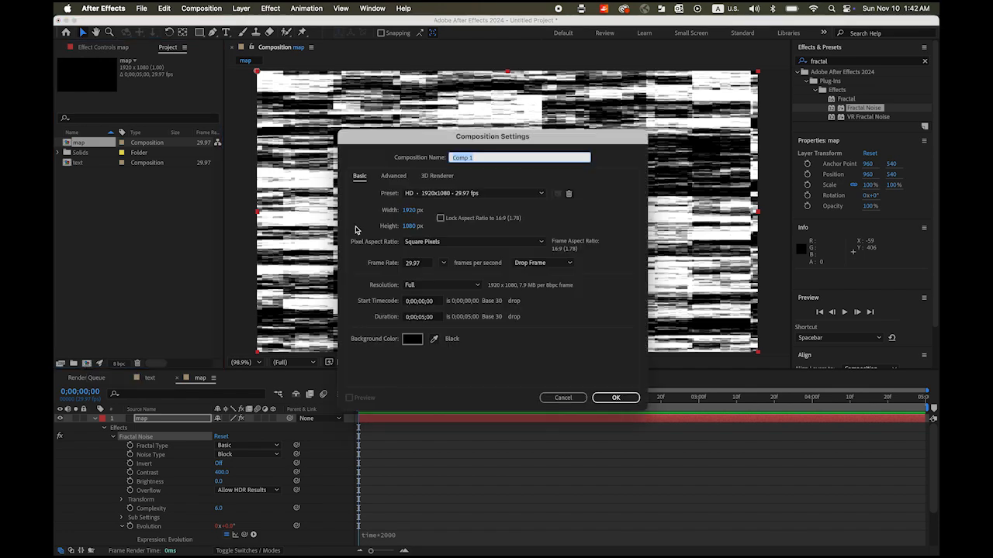
text(glitch)
click(616, 398)
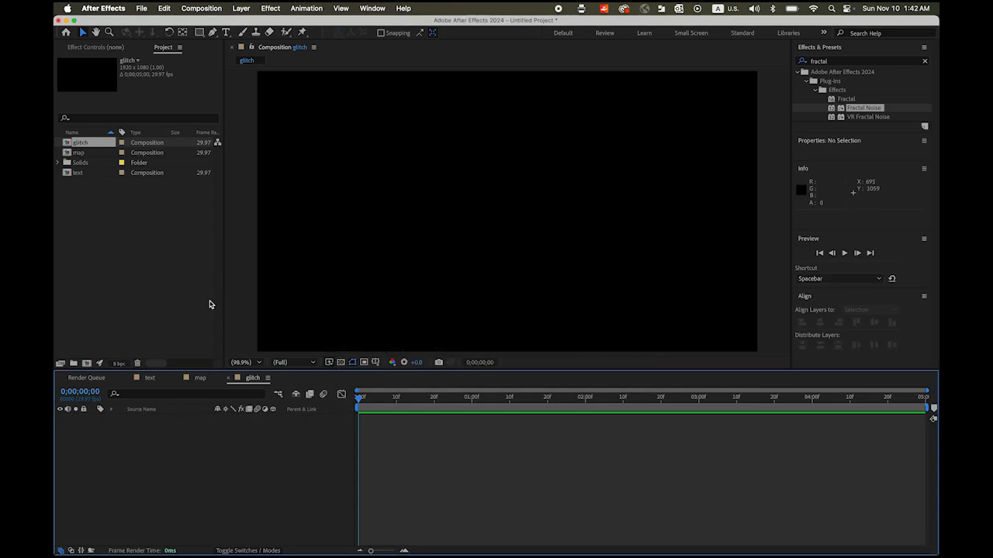
Add the text composition to the glitch timeline with the map composition below it, and hide the map layer.
click(66, 174)
drag(66, 174, 104, 446)
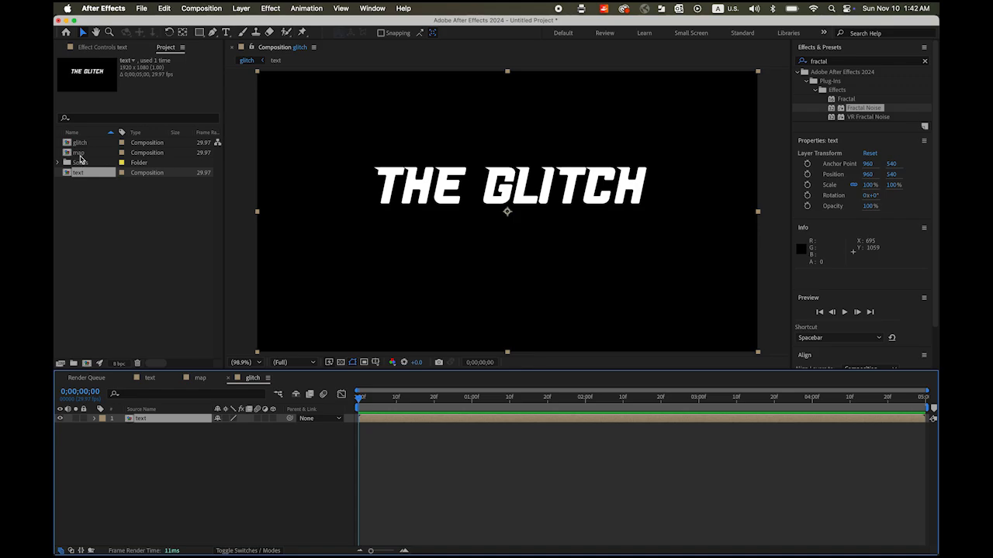
click(67, 155)
drag(67, 154, 110, 438)
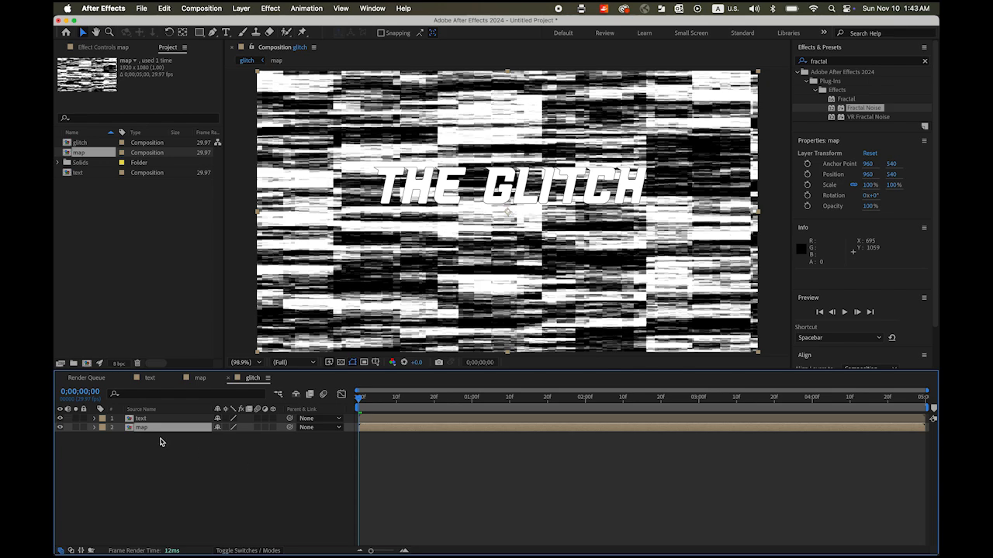
click(60, 428)
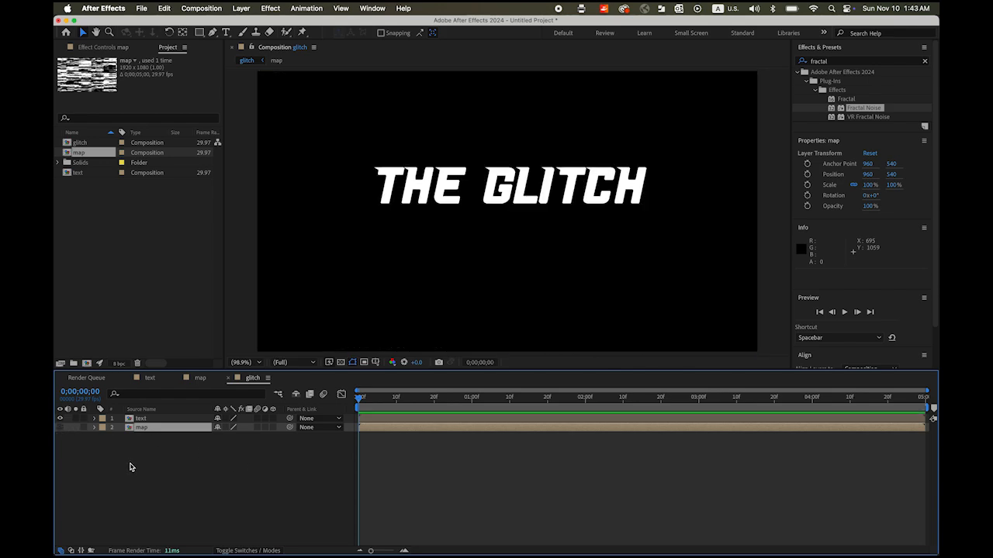
Add an adjustment layer above the text layer in the glitch composition and rename it Displace.
click(152, 420)
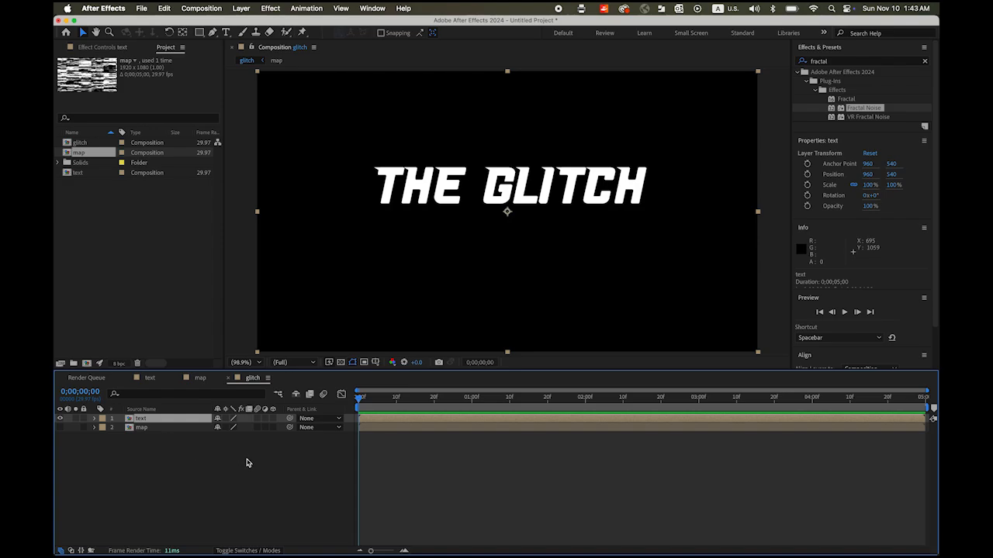
right_click(277, 410)
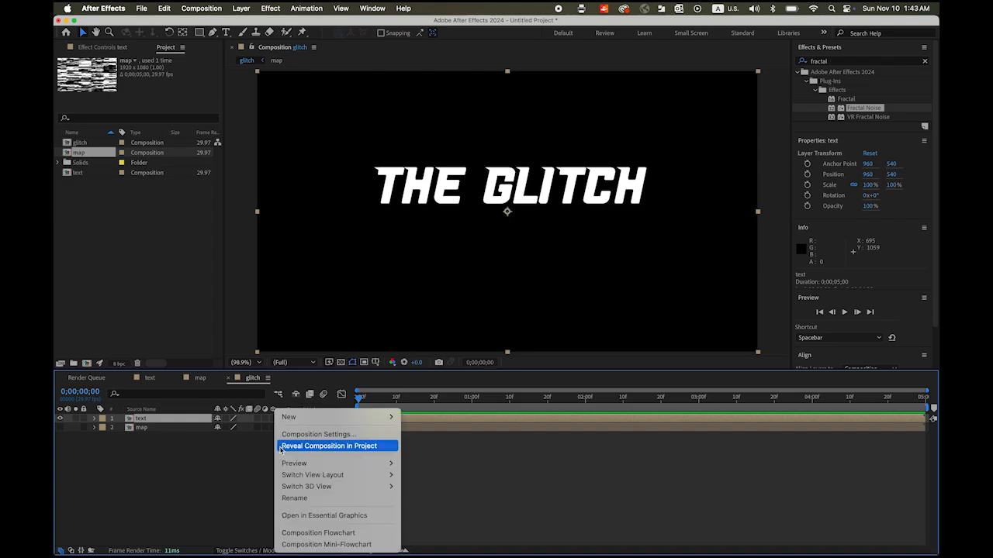
mouse_move(309, 419)
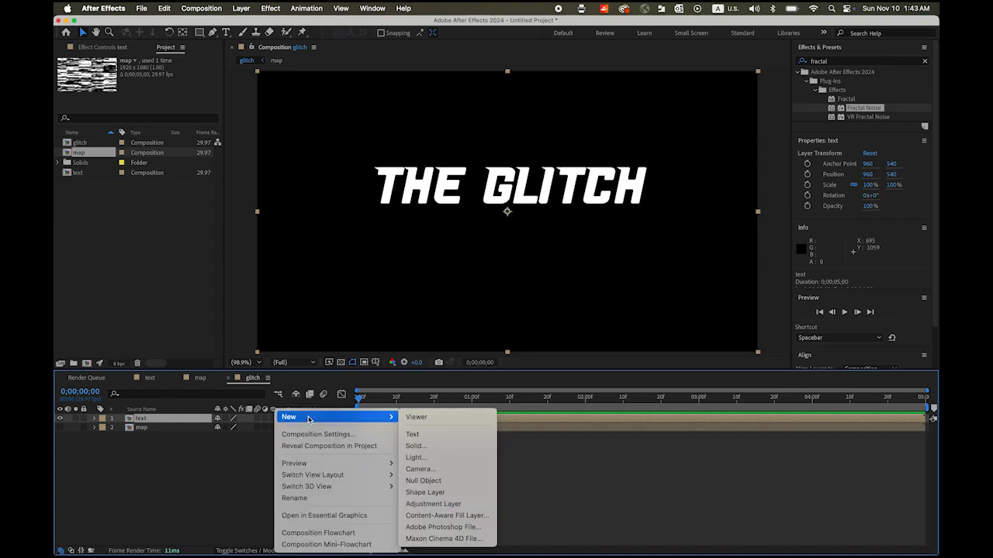
click(442, 506)
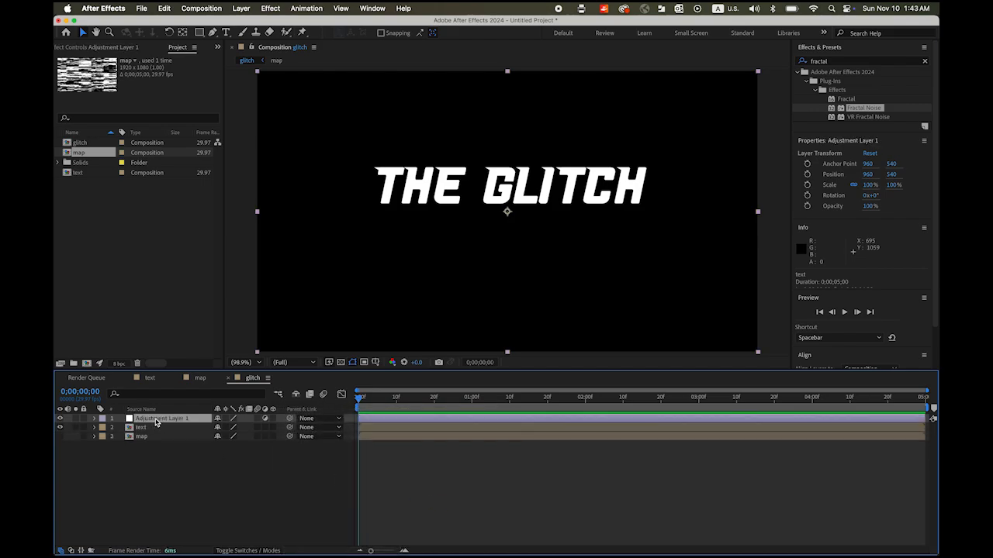
click(154, 422)
key(Return)
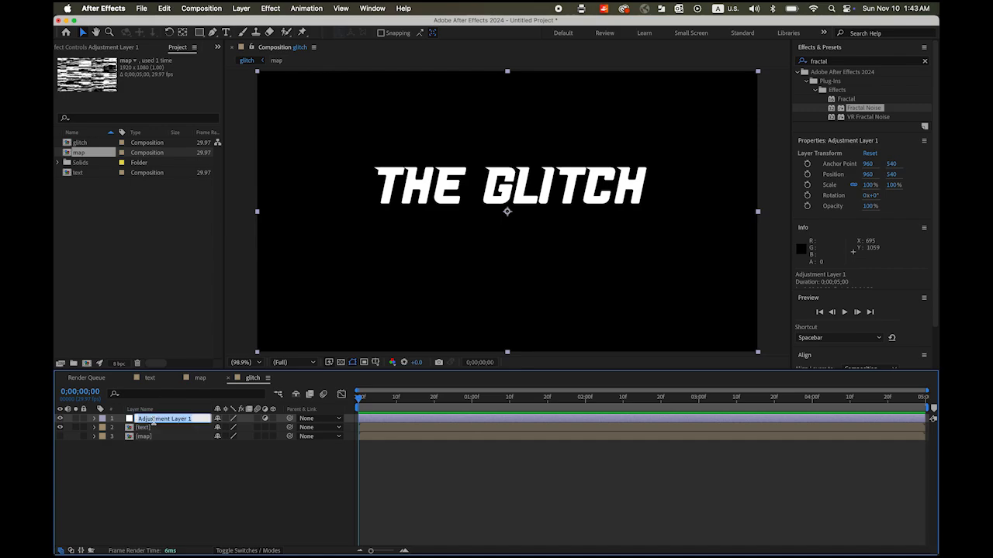
text(Displace)
key(Return)
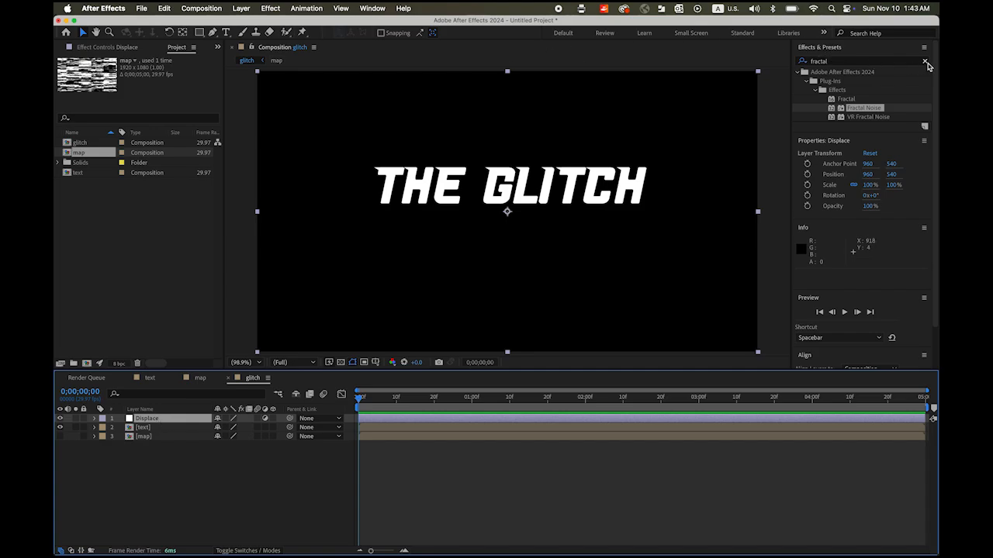
Find the Displacement Map effect and apply it to the Displace adjustment layer.
click(924, 62)
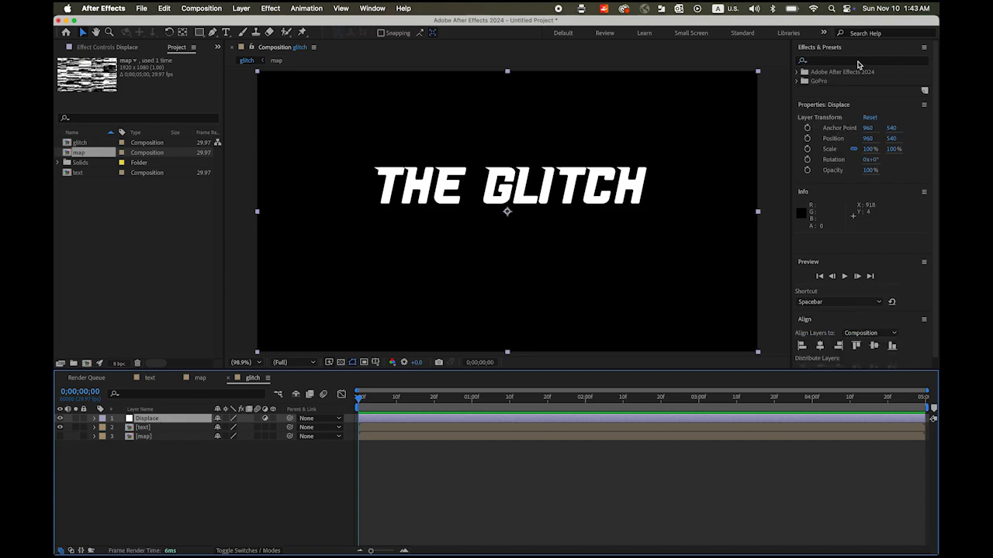
click(858, 61)
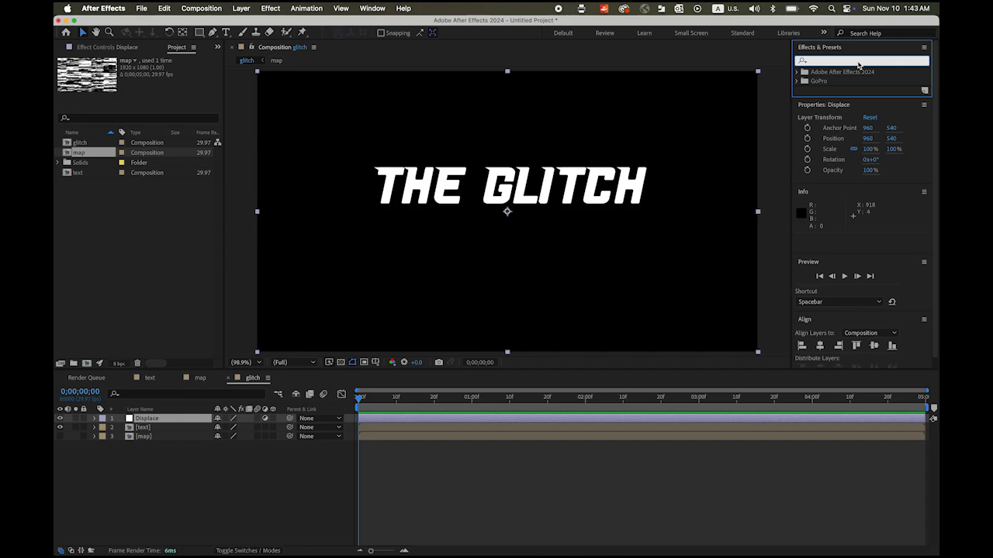
text(dis)
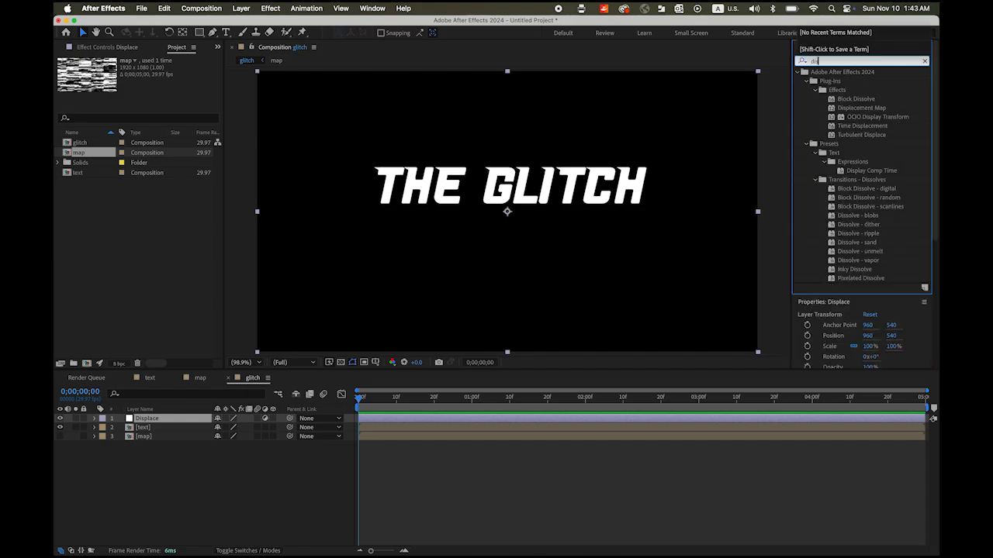
text(placeme)
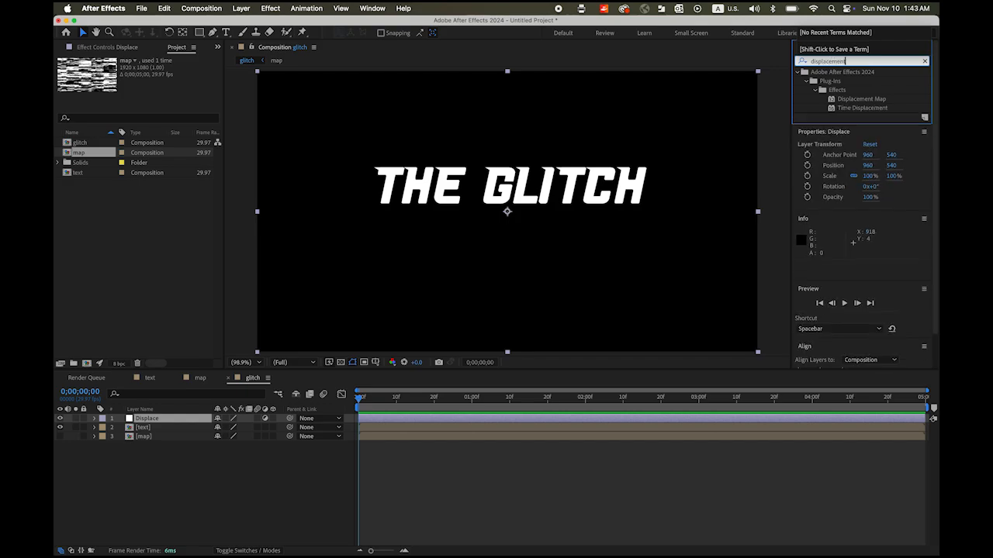
text(nt)
click(857, 101)
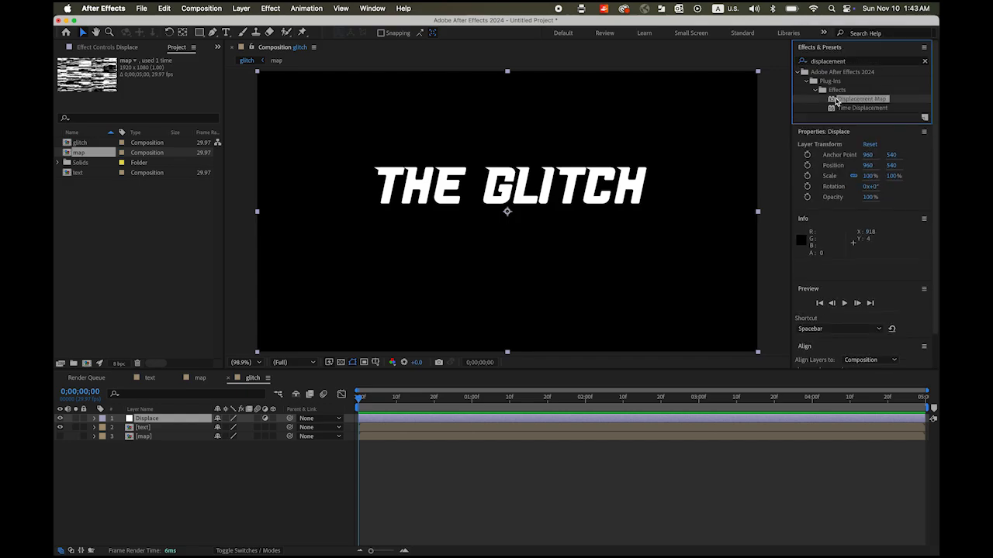
drag(818, 107, 571, 212)
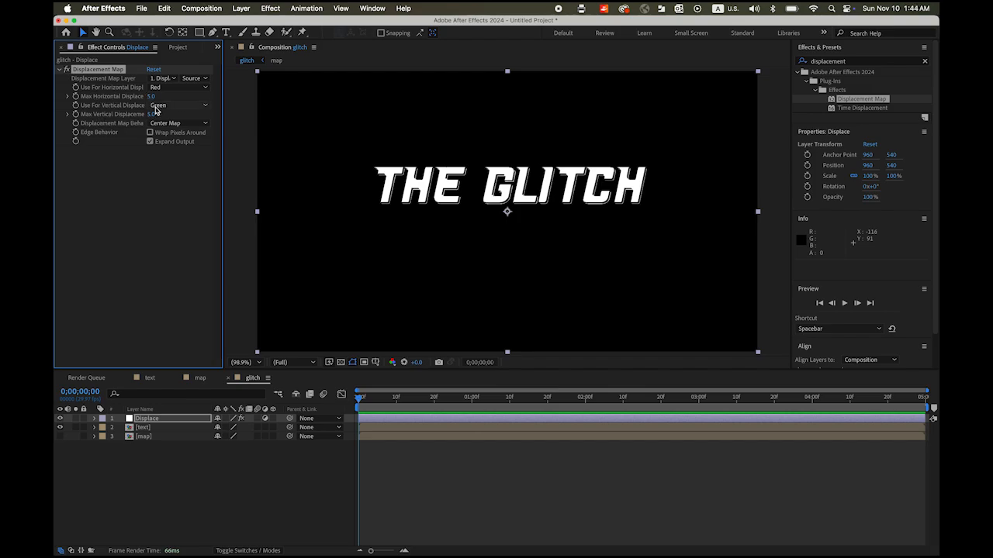
Set max horizontal and vertical displacement to 0, keyframe both at the start, and reveal the keyframes on the Displace layer.
click(152, 96)
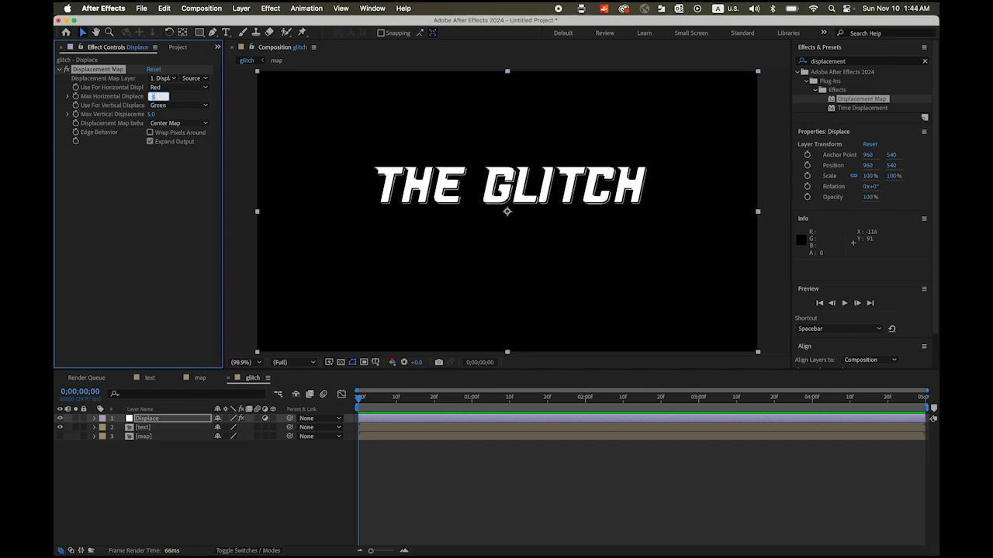
text(0)
click(152, 114)
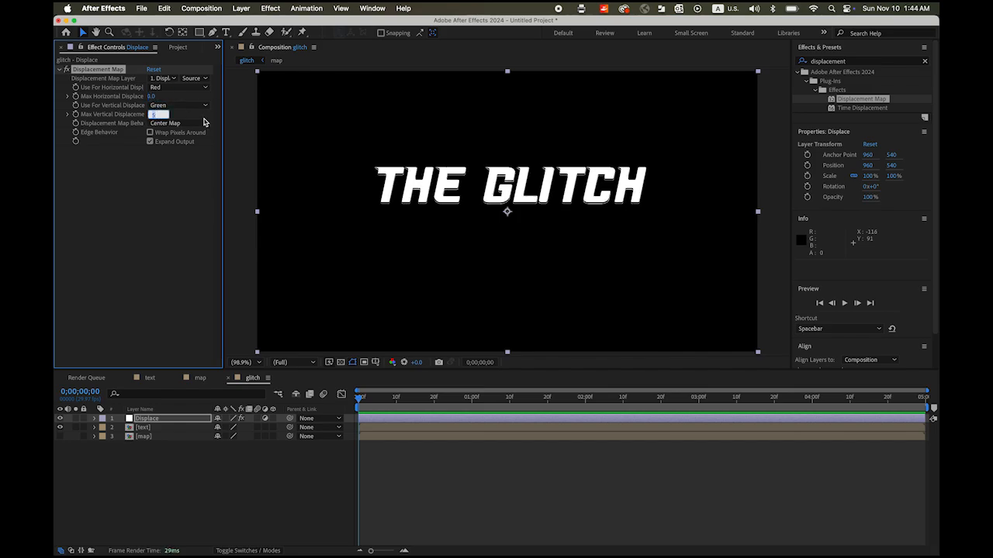
text(0)
key(Return)
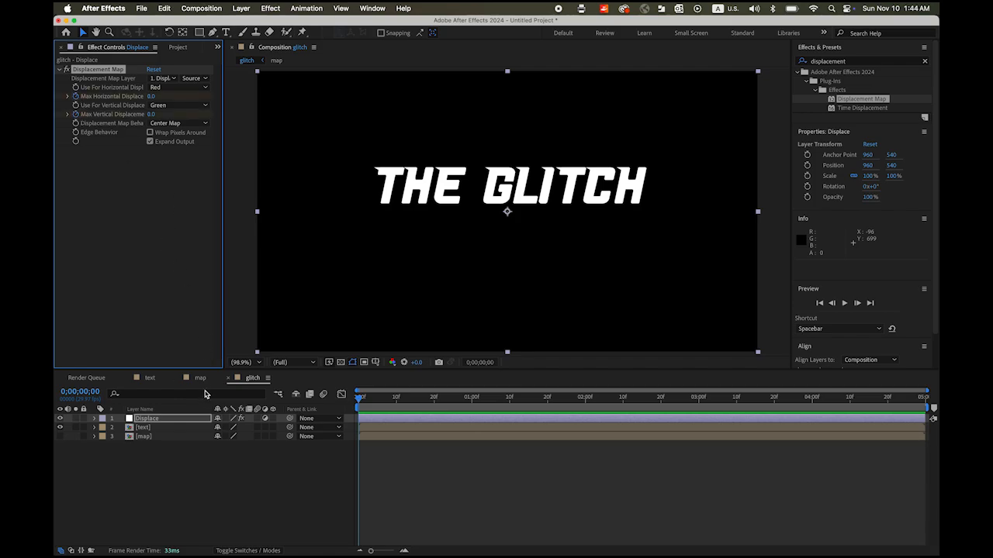
key(u)
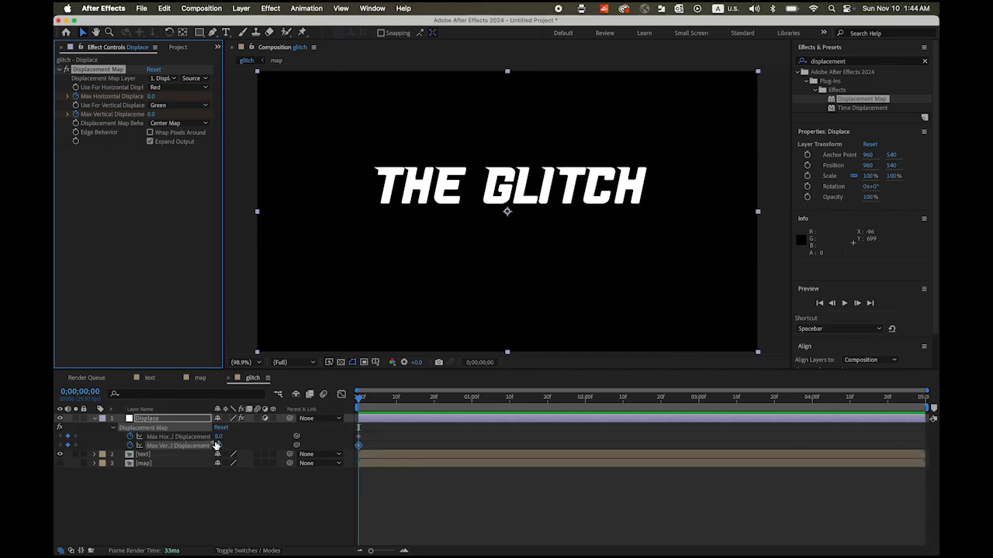
Try a max horizontal displacement of 1500 on the Displace layer's first keyframe, and undo the change.
click(219, 438)
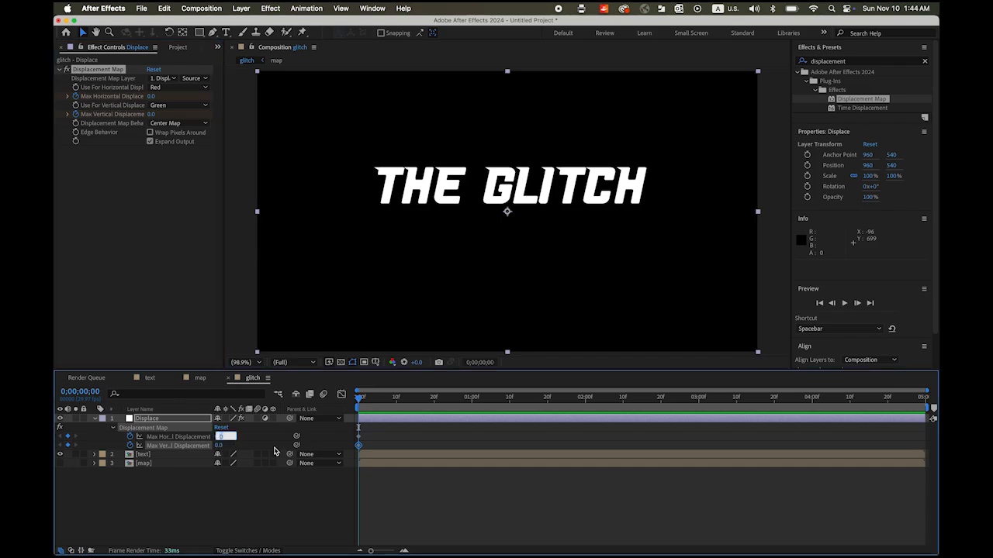
text(1500)
key(Return)
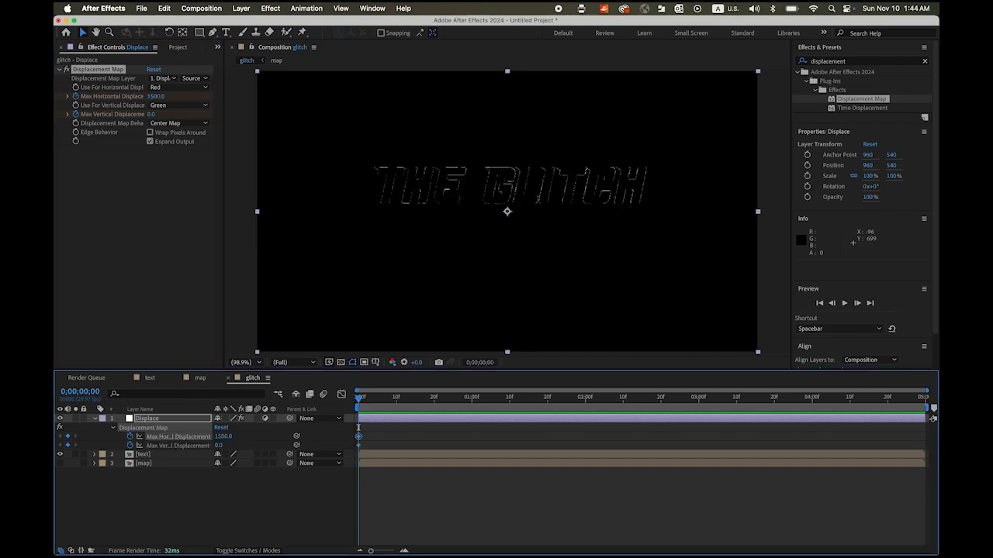
key(super+z)
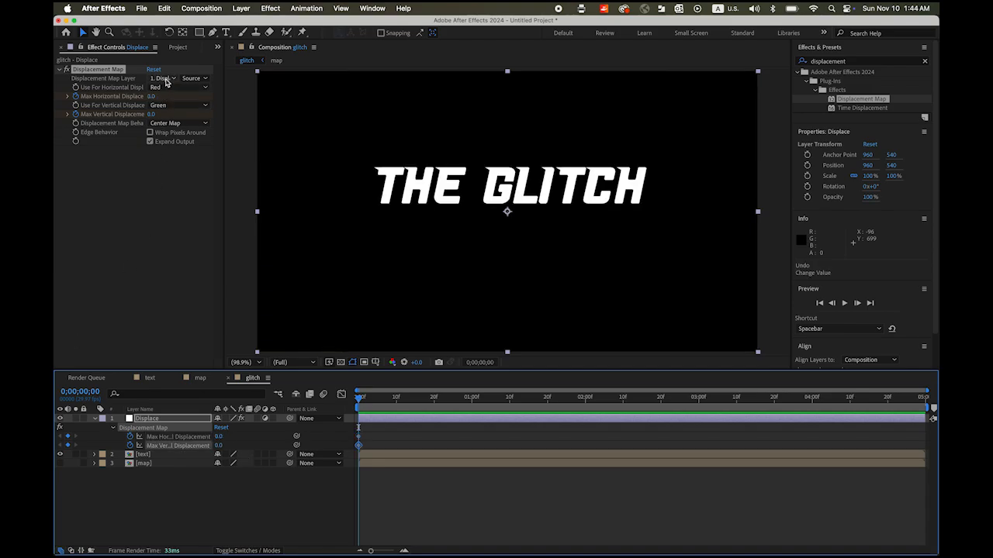
Use the map layer as the displacement map layer and set the starting max horizontal displacement keyframe to 1500.
click(164, 79)
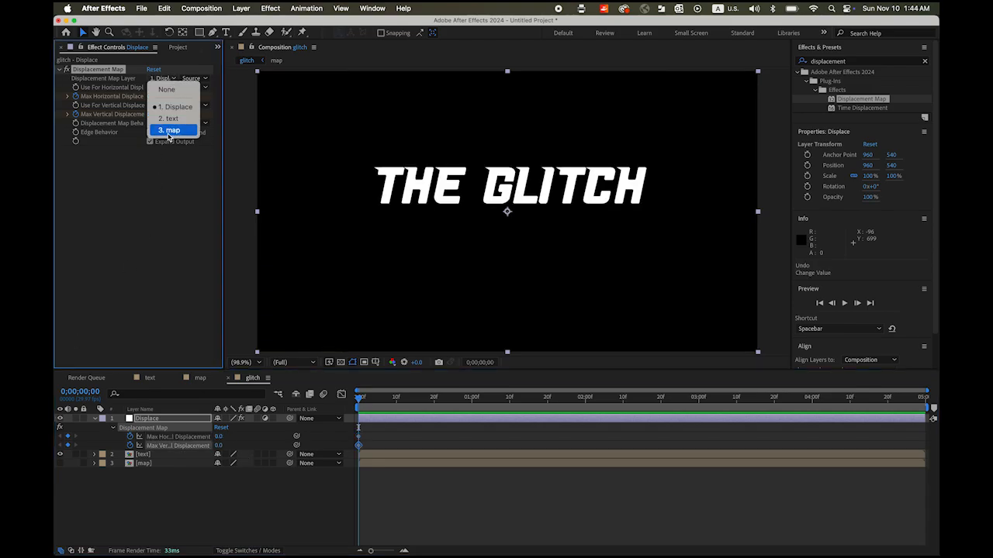
click(168, 134)
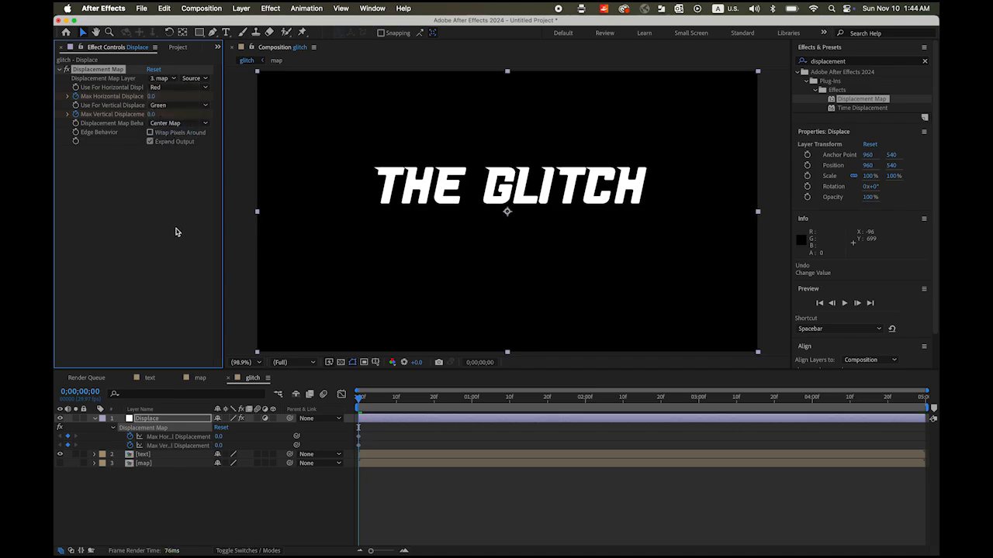
click(218, 436)
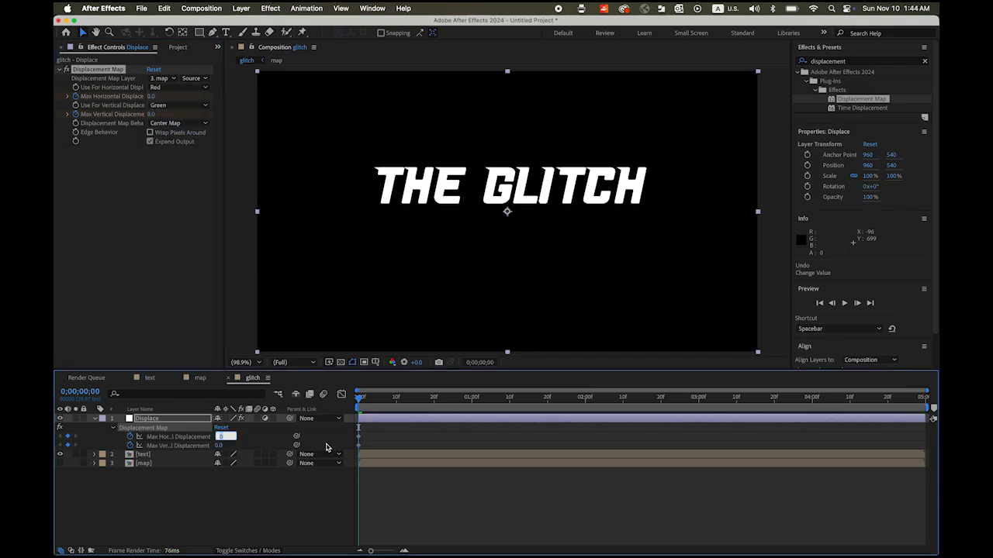
text(1500)
key(Return)
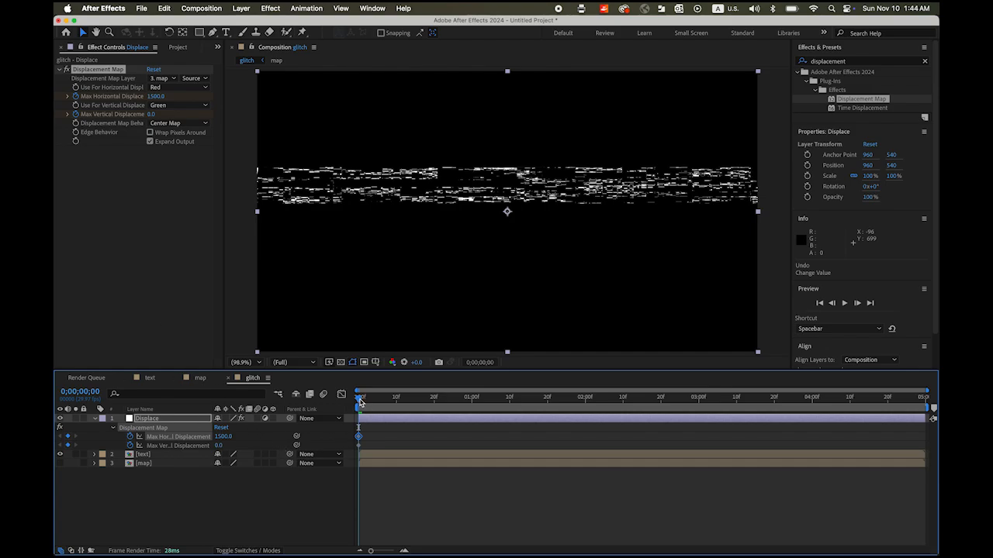
Keyframe the Displace layer's max horizontal displacement to 0 at 0;00;00;15.
drag(359, 400, 417, 403)
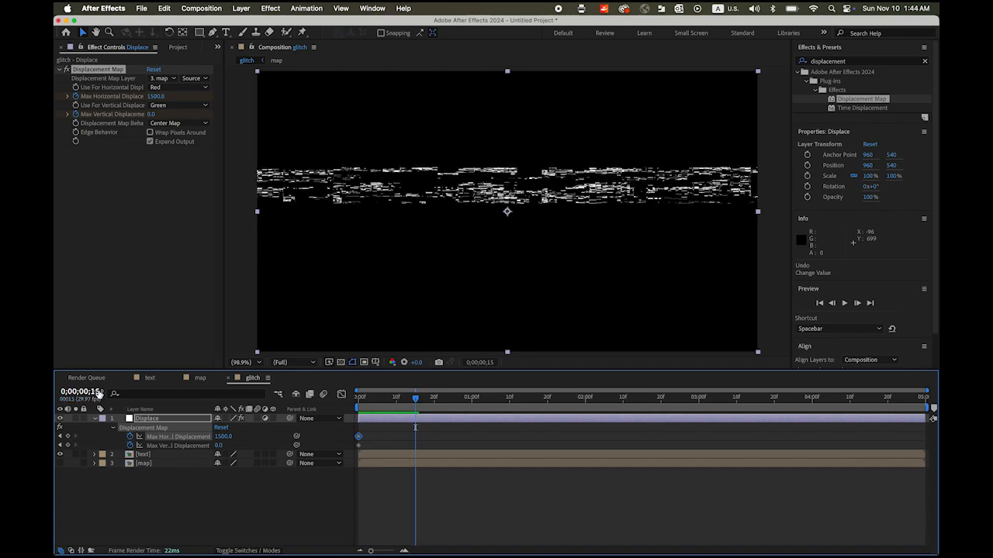
click(223, 437)
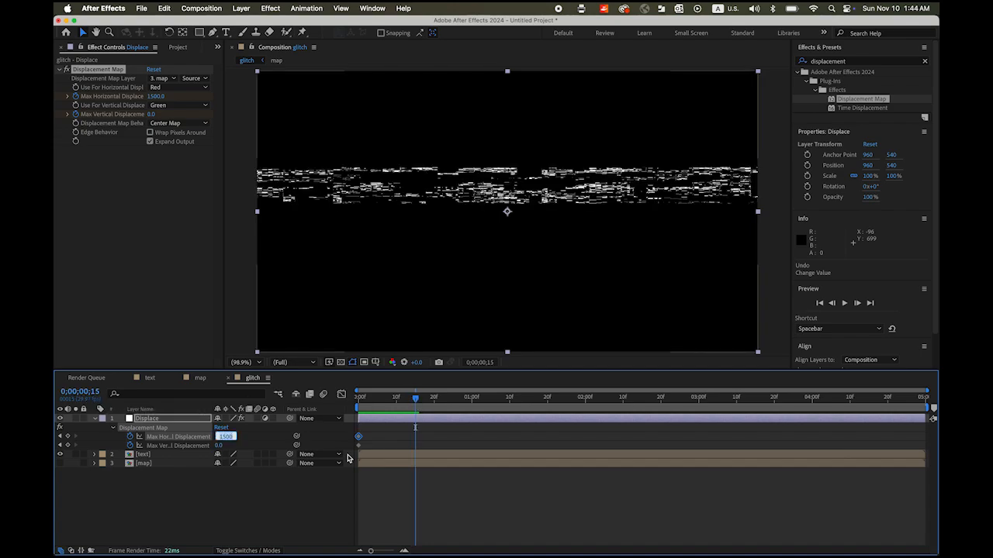
text(0)
key(Return)
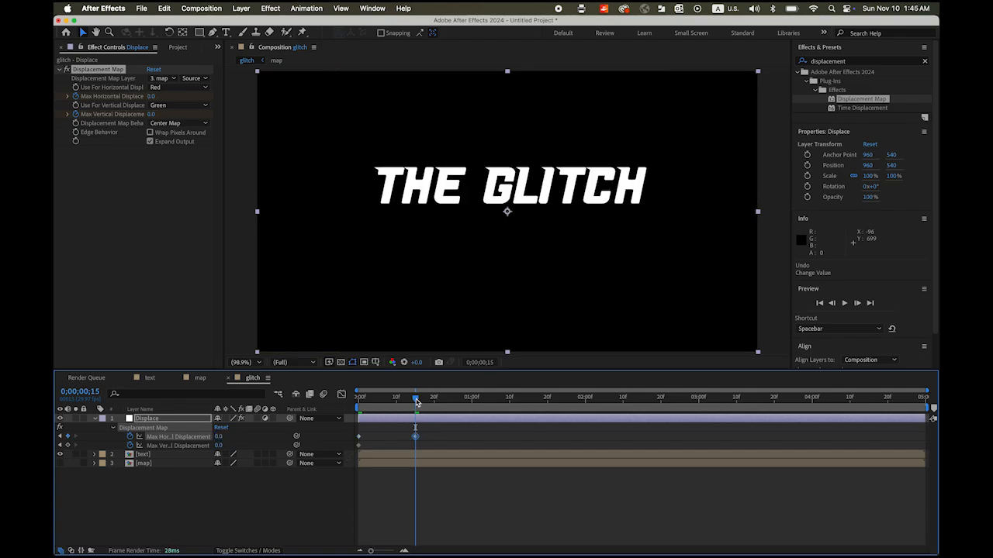
Add hold-in-place keyframes for both max horizontal and max vertical displacement at 0;00;01;00, keeping their current values.
drag(416, 400, 471, 406)
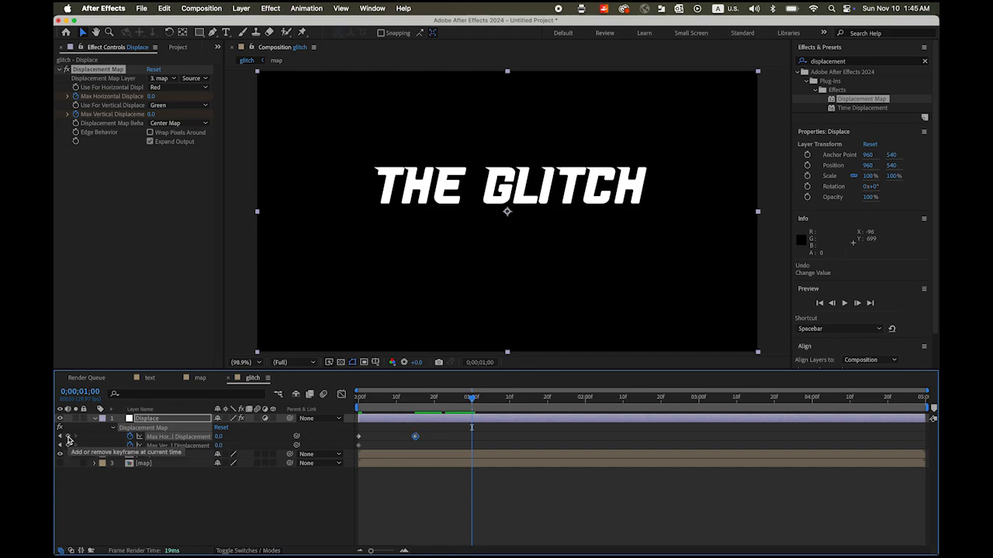
click(68, 438)
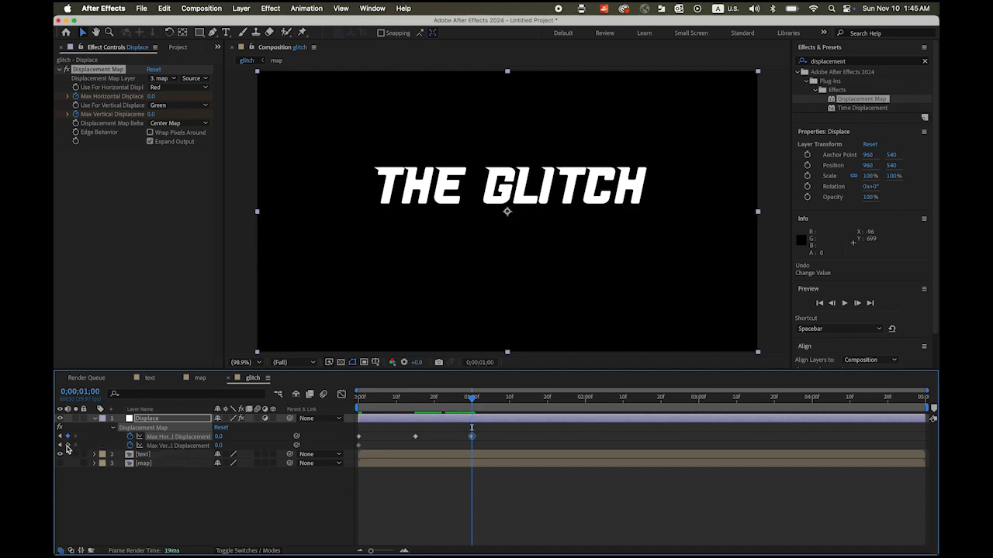
click(68, 446)
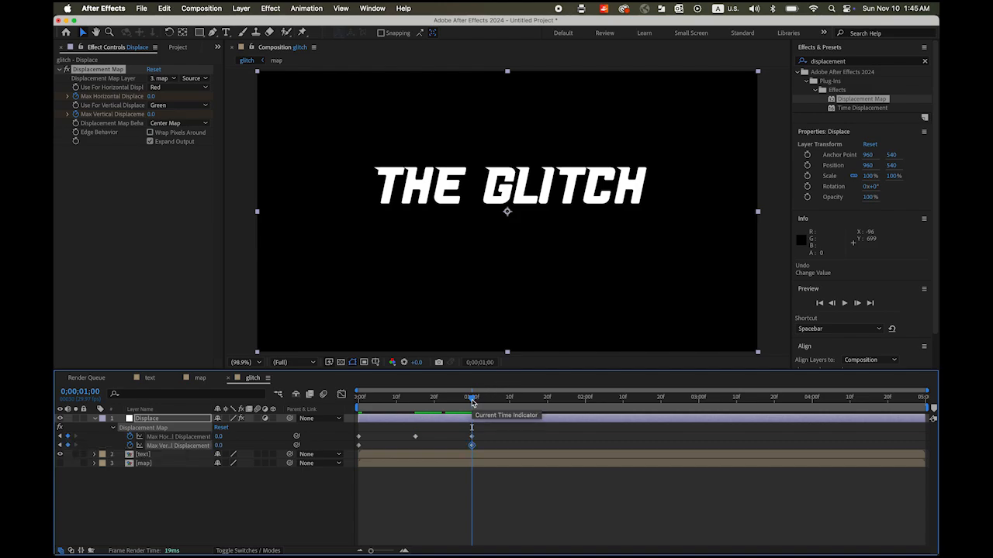
At 0;00;01;03, keyframe the max horizontal displacement to 120 and the max vertical displacement to 50.
drag(472, 402, 483, 403)
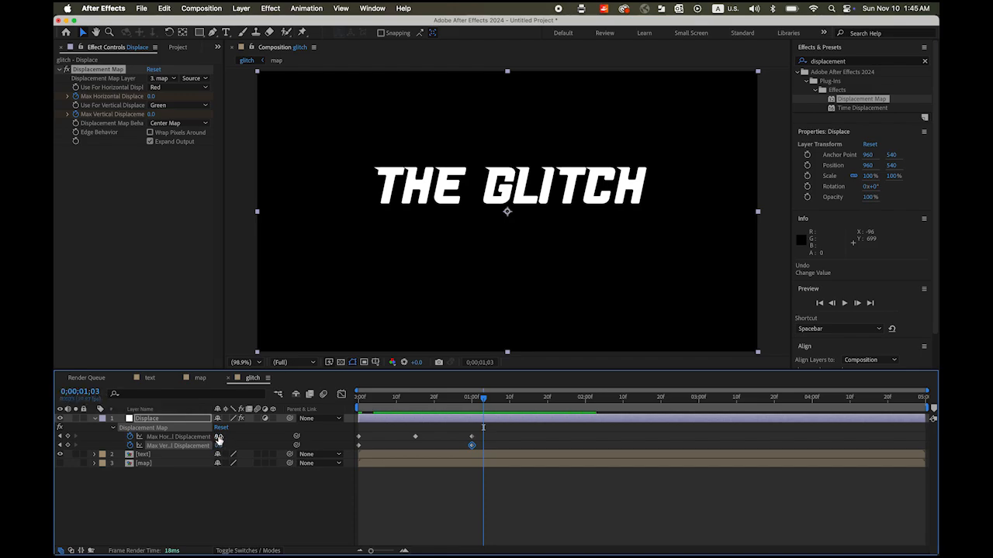
click(219, 437)
drag(219, 437, 284, 440)
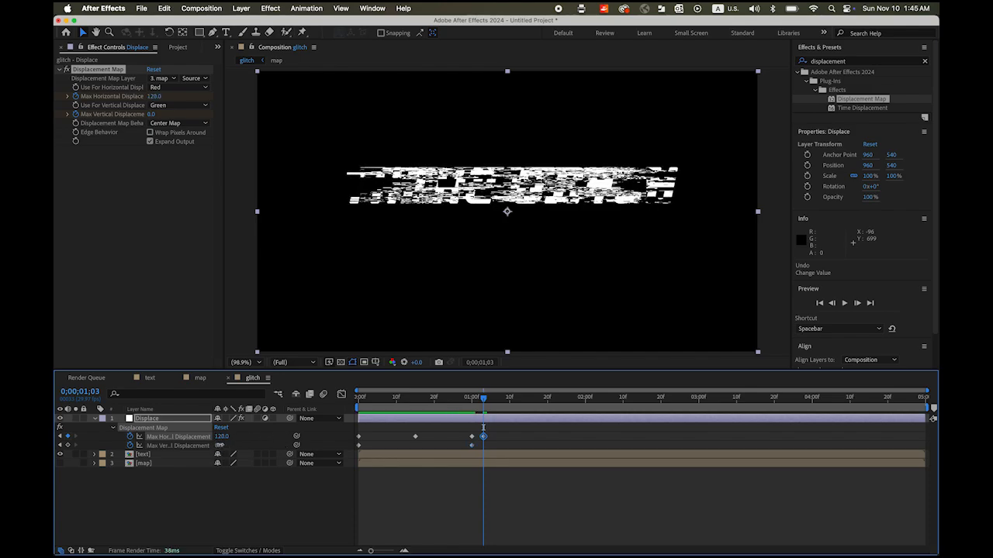
drag(220, 445, 243, 446)
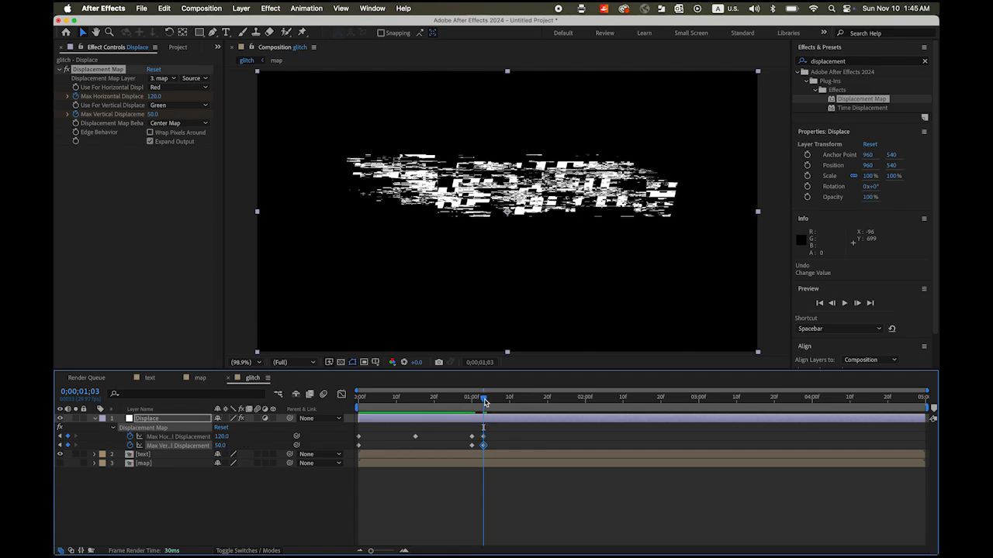
At 0;00;01;06, keyframe the max horizontal displacement to -120 and the max vertical displacement to -50.
drag(485, 401, 497, 403)
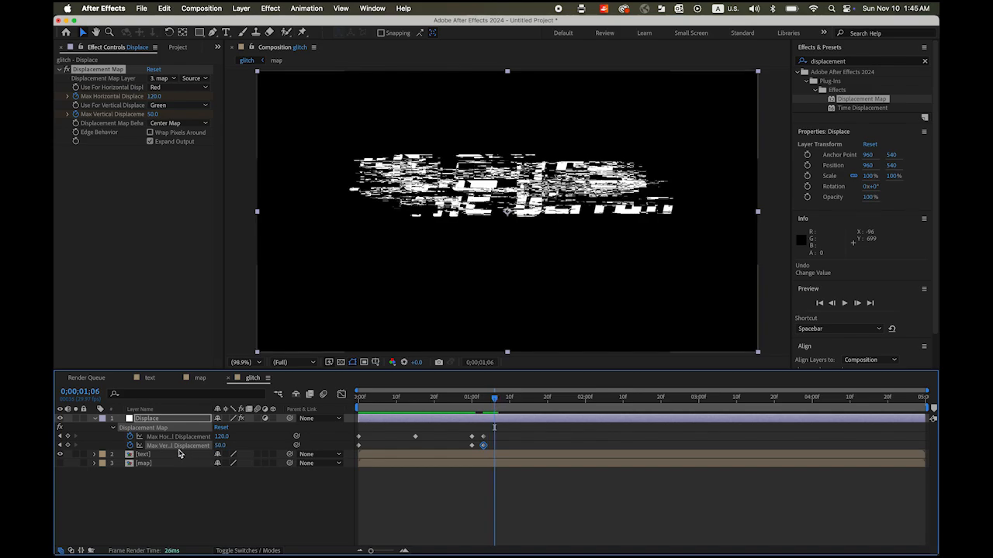
drag(222, 436, 96, 437)
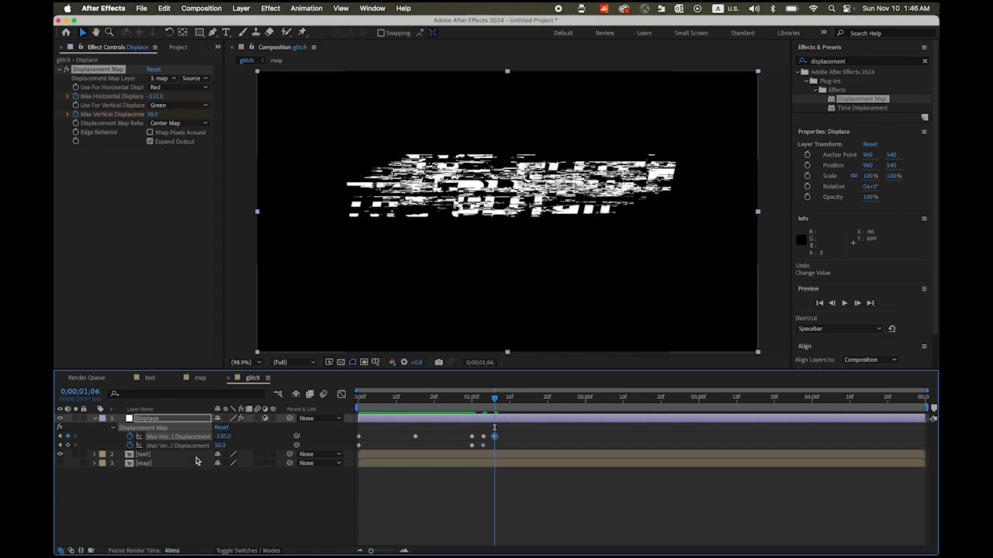
drag(221, 445, 165, 446)
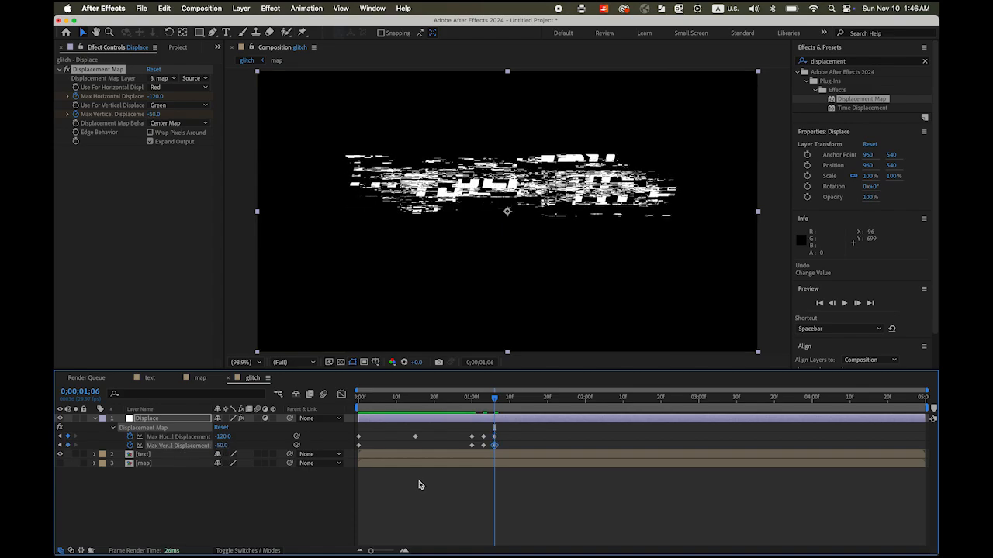
Keyframe both max horizontal and vertical displacement to 0 at 0;00;01;09, and preview the glitch animation from the start.
drag(495, 400, 506, 402)
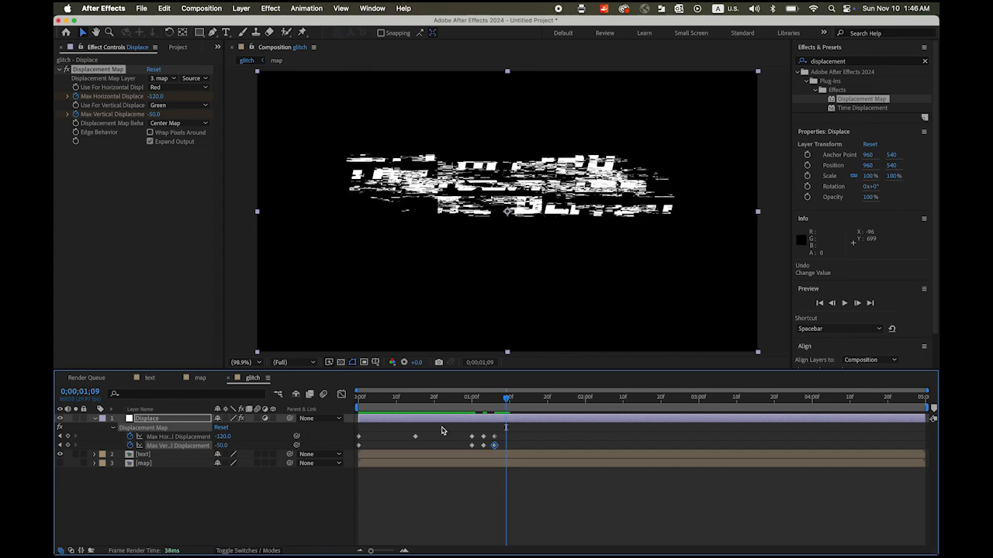
click(223, 438)
text(0)
key(Return)
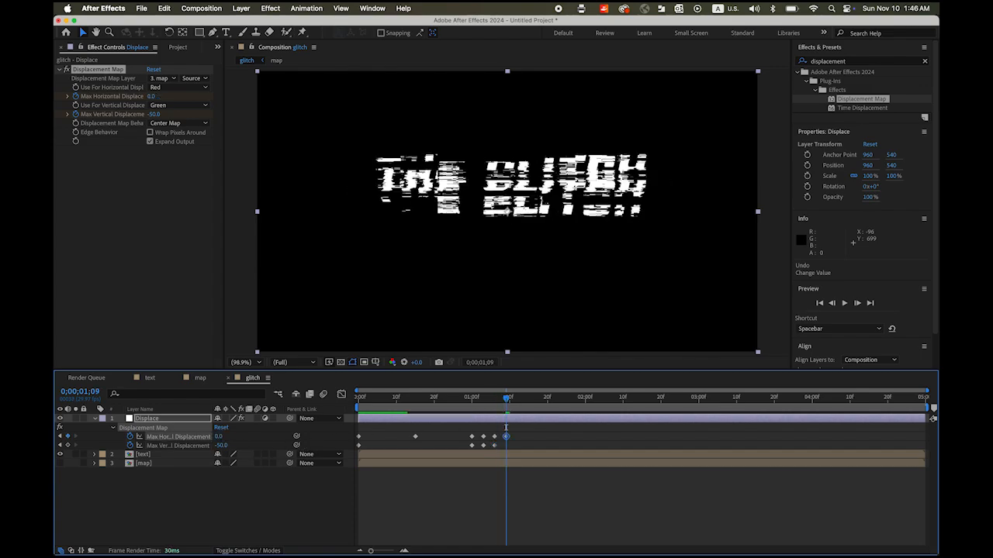
click(222, 446)
text(0)
key(Return)
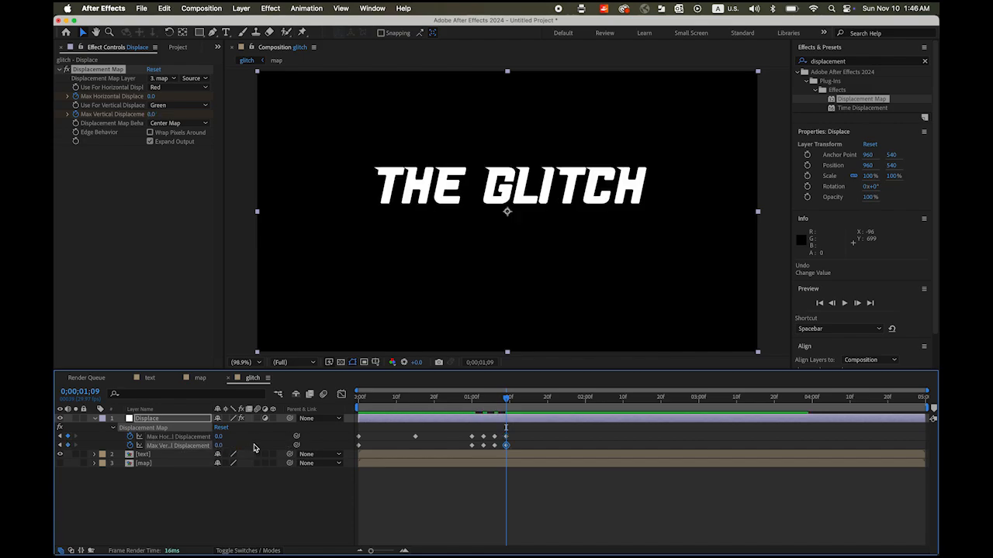
drag(507, 397, 308, 407)
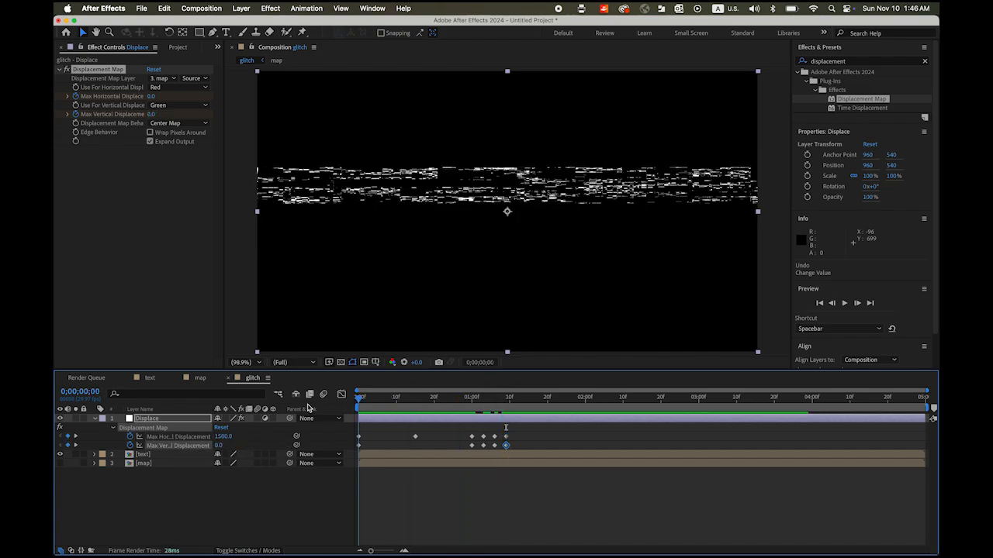
key(space)
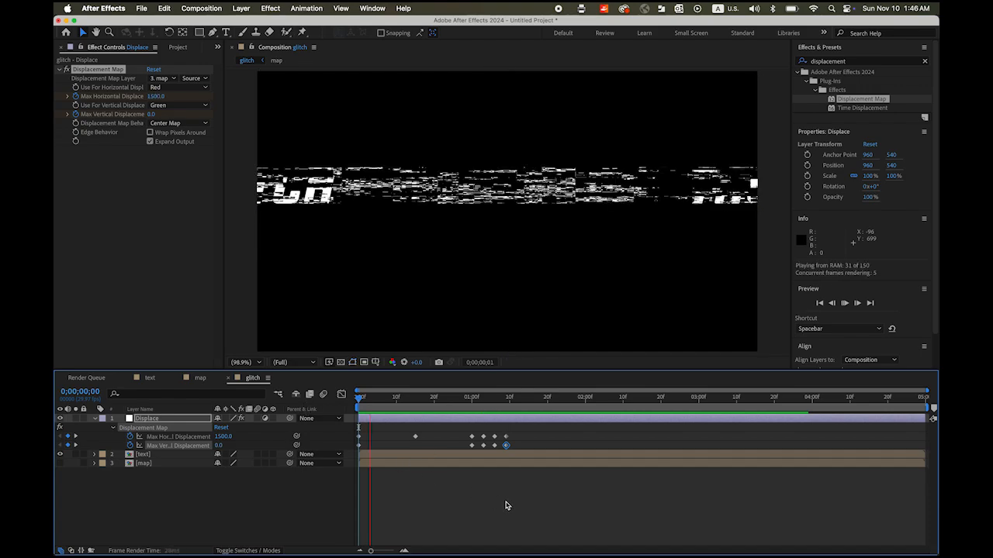
key(space)
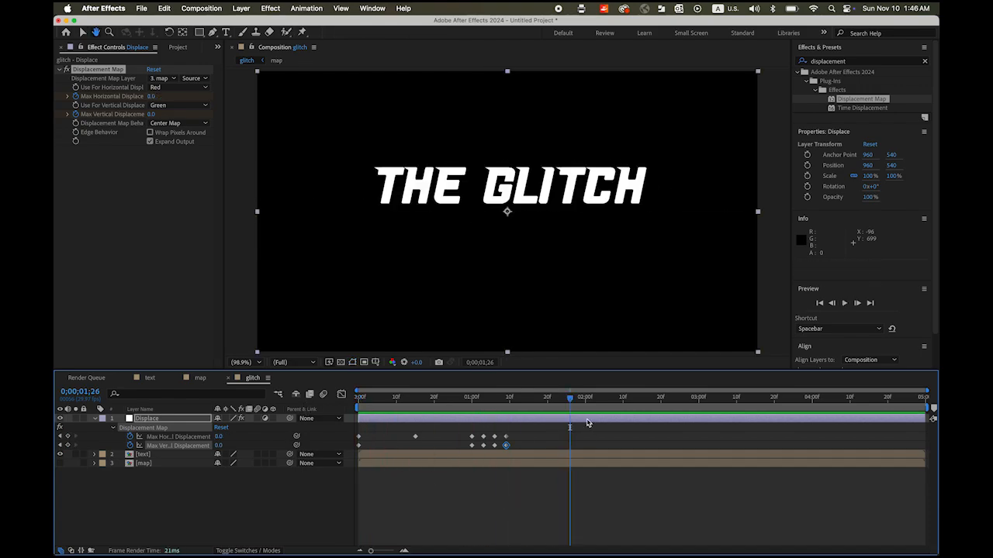
Convert all horizontal and vertical displacement keyframes from 0;00;01;00 to 0;00;01;09 into hold keyframes.
drag(568, 401, 474, 421)
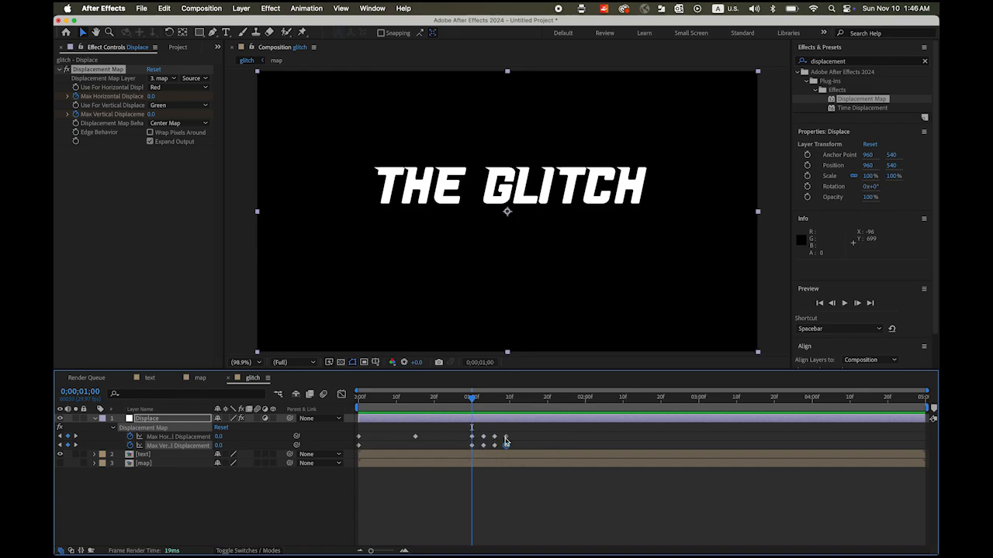
click(526, 438)
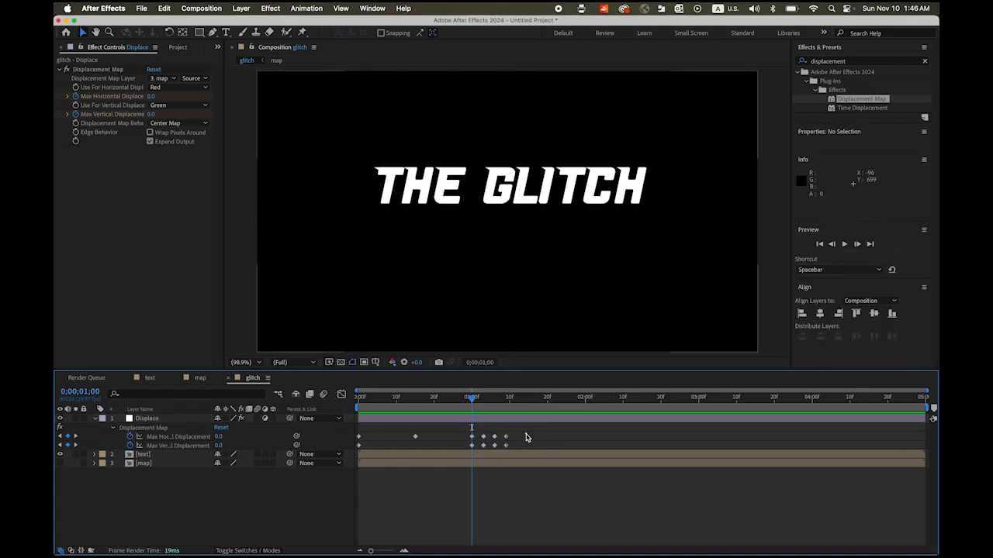
drag(526, 434, 466, 454)
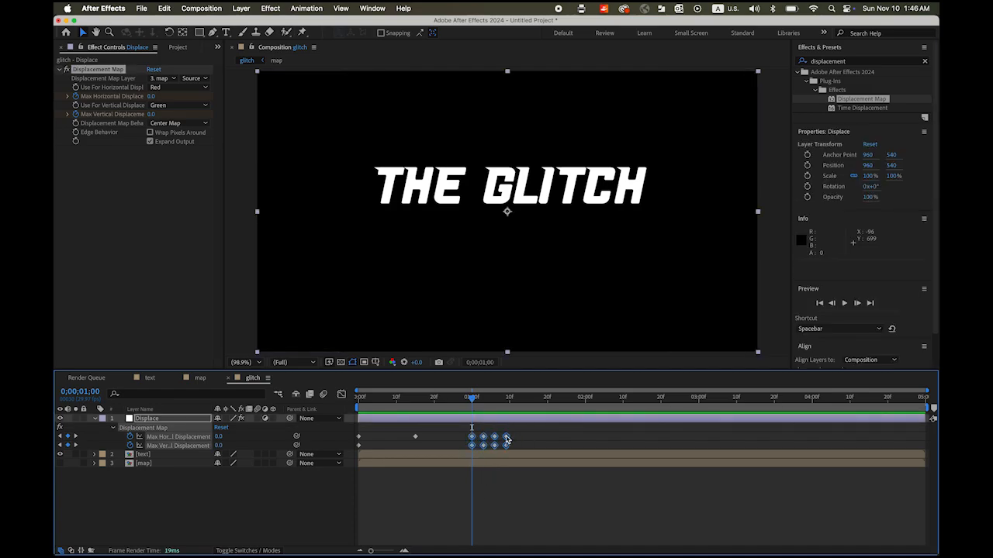
right_click(506, 440)
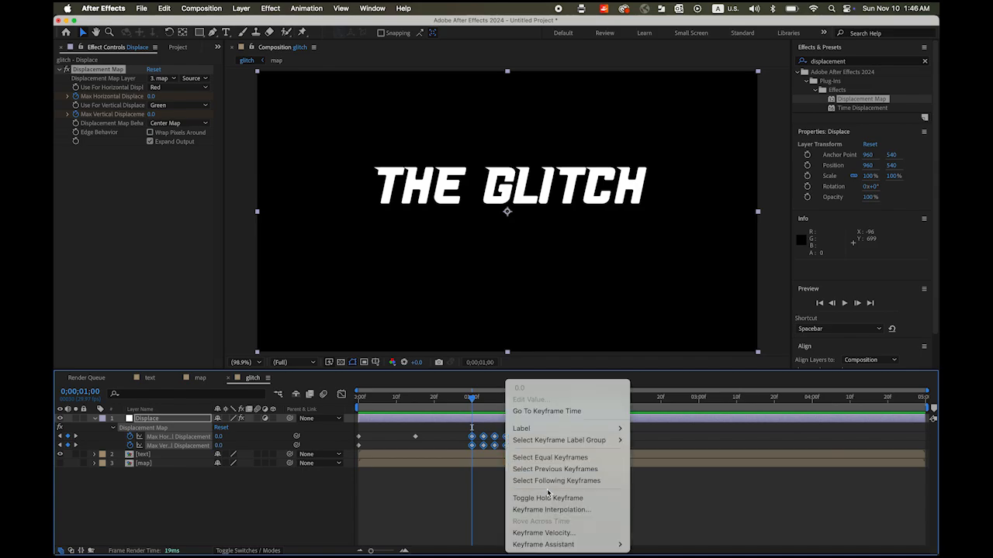
click(588, 501)
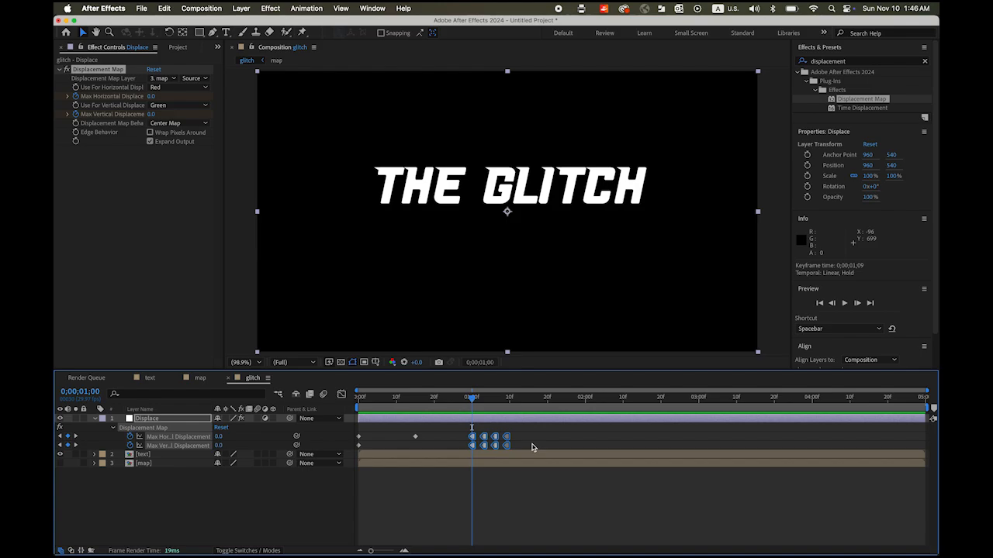
Copy the hold keyframes, paste them at 0;00;03;00, and preview the animation from the start.
key(super+c)
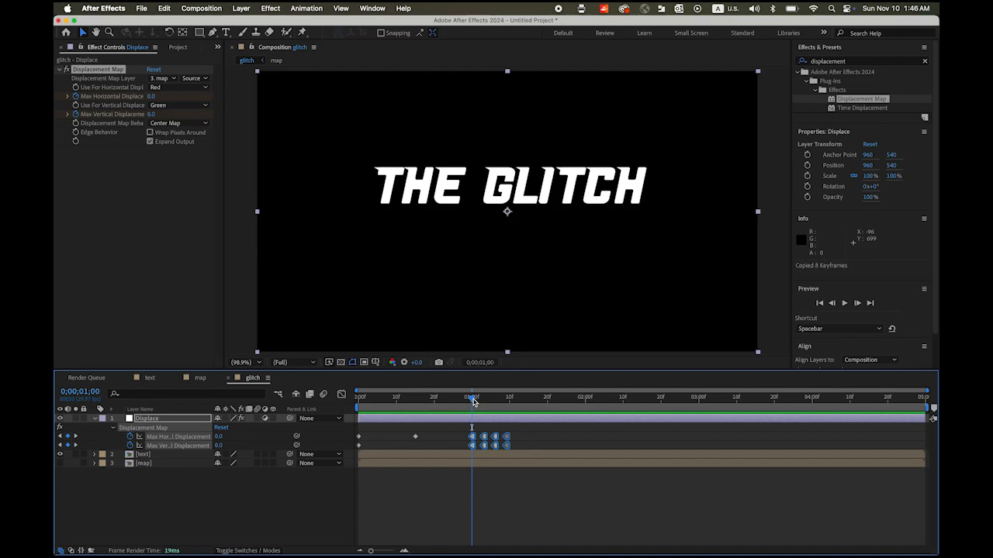
key(space)
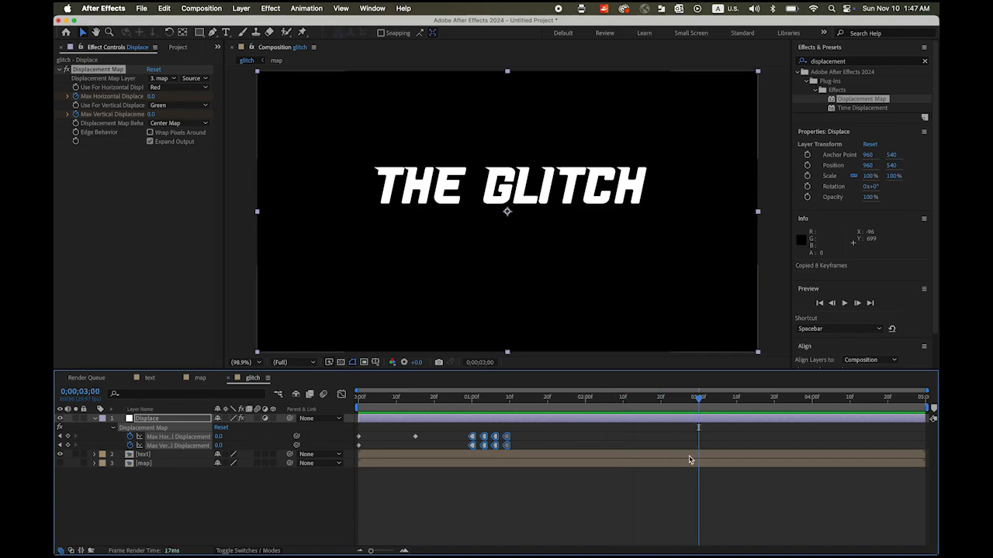
key(super+v)
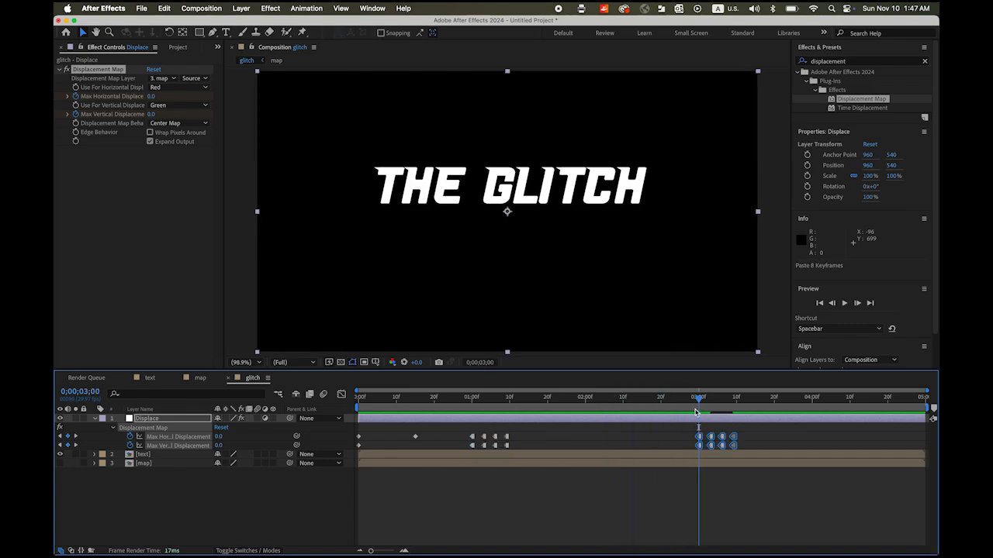
drag(699, 400, 358, 399)
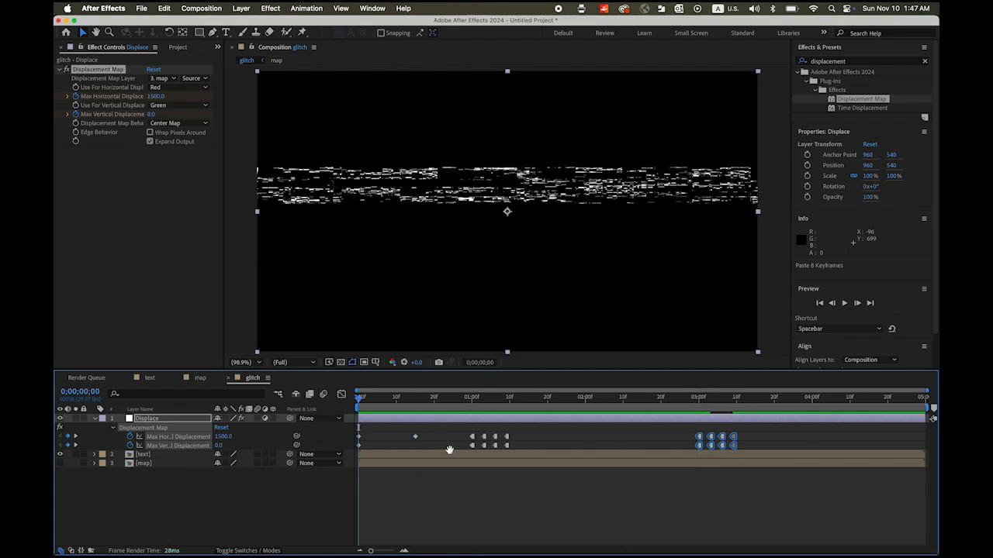
key(space)
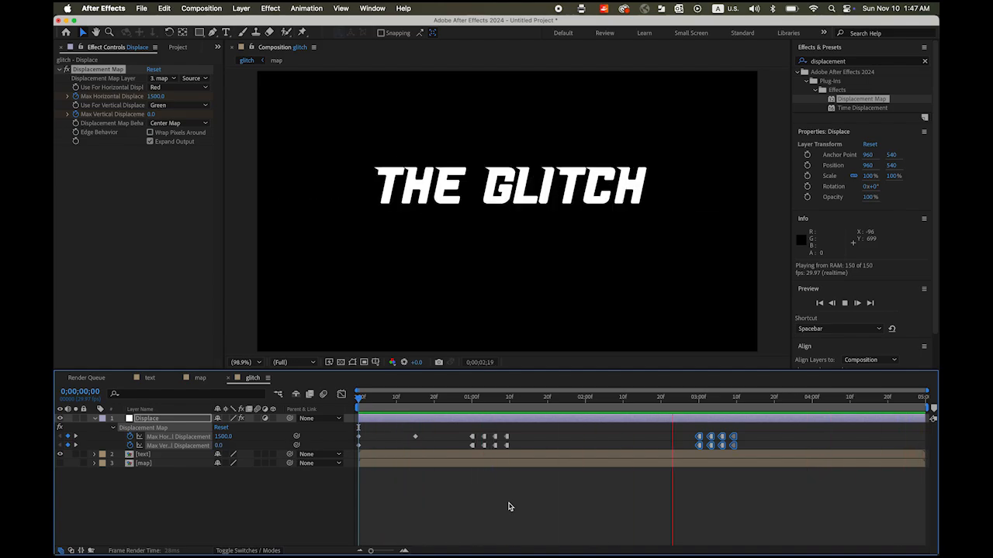
key(space)
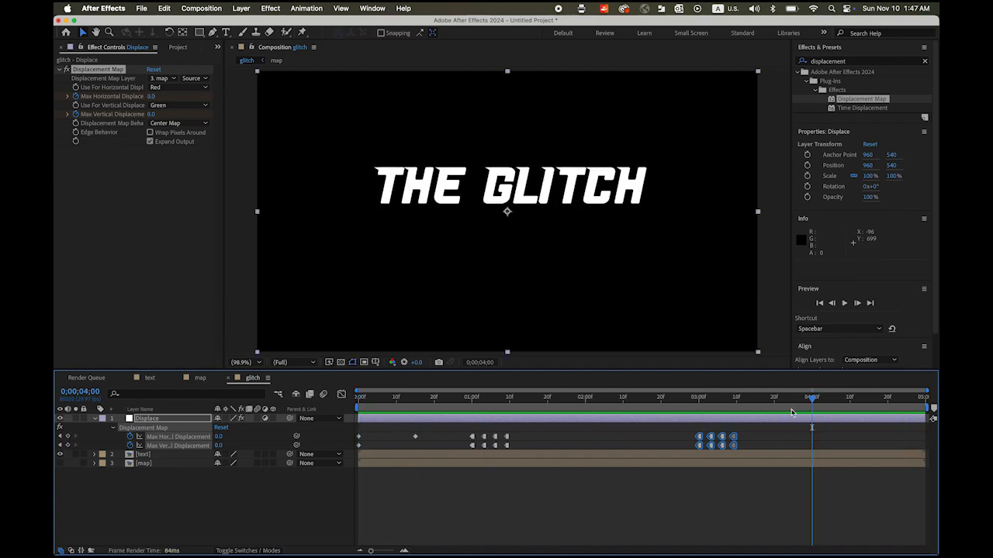
drag(812, 399, 333, 436)
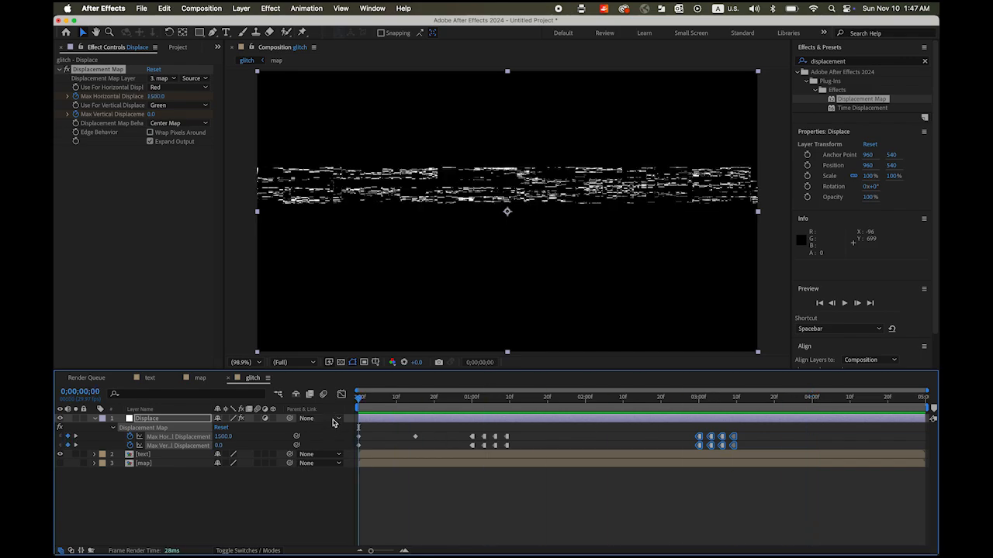
Create a new 1920x1080 composition named glitch_ae with a five-second duration at 29.97 fps.
click(141, 256)
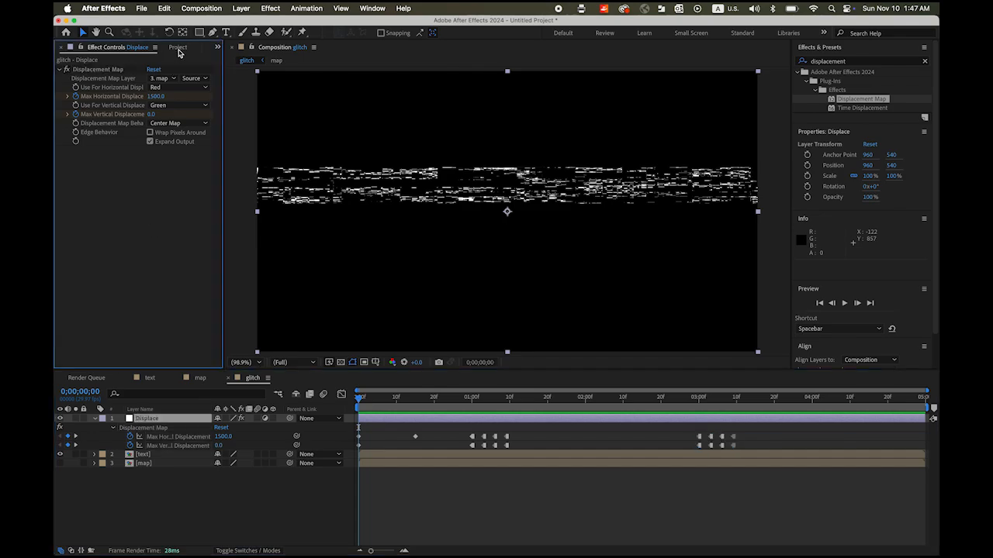
click(178, 49)
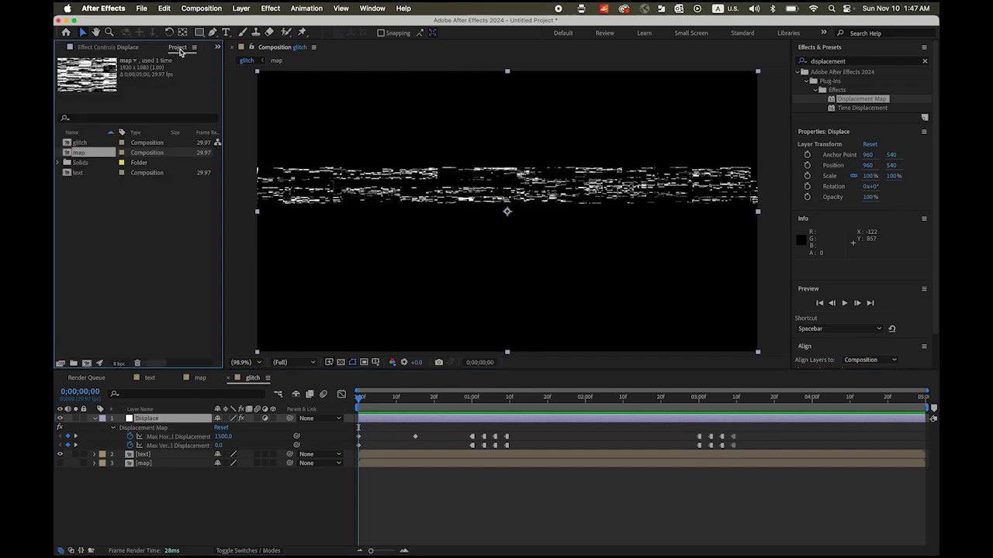
click(87, 364)
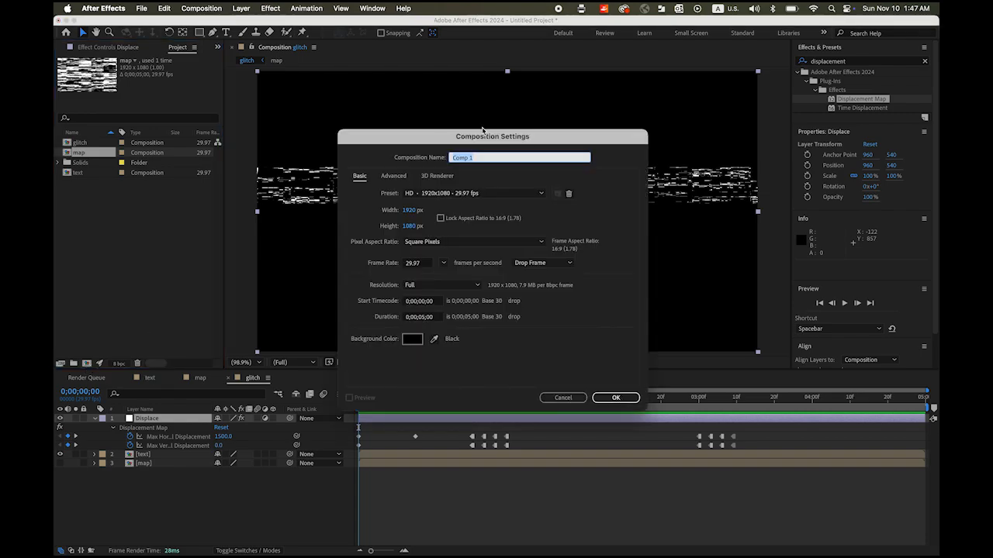
text(glitch_ae)
click(615, 399)
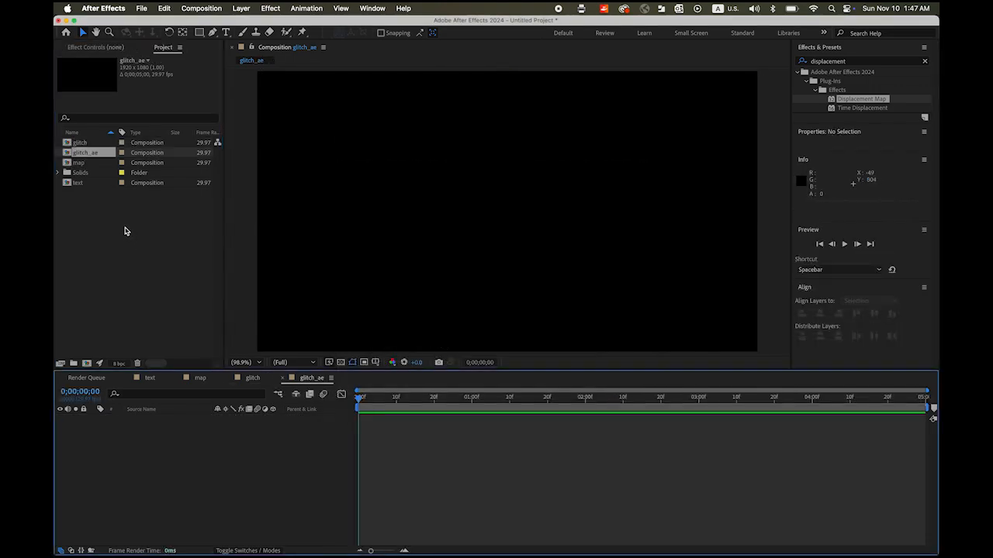
Add the glitch composition as a layer in the glitch_ae timeline.
click(70, 143)
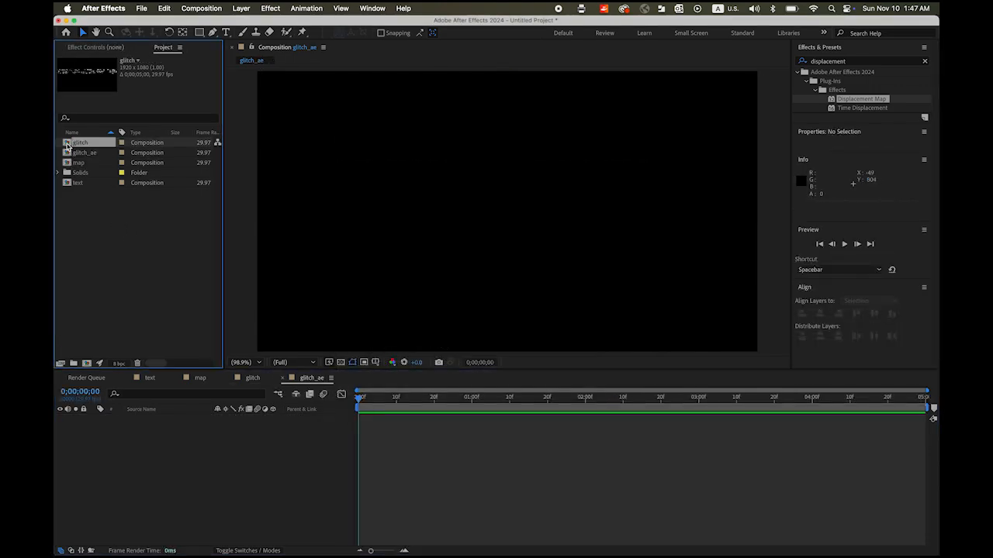
drag(68, 145, 169, 433)
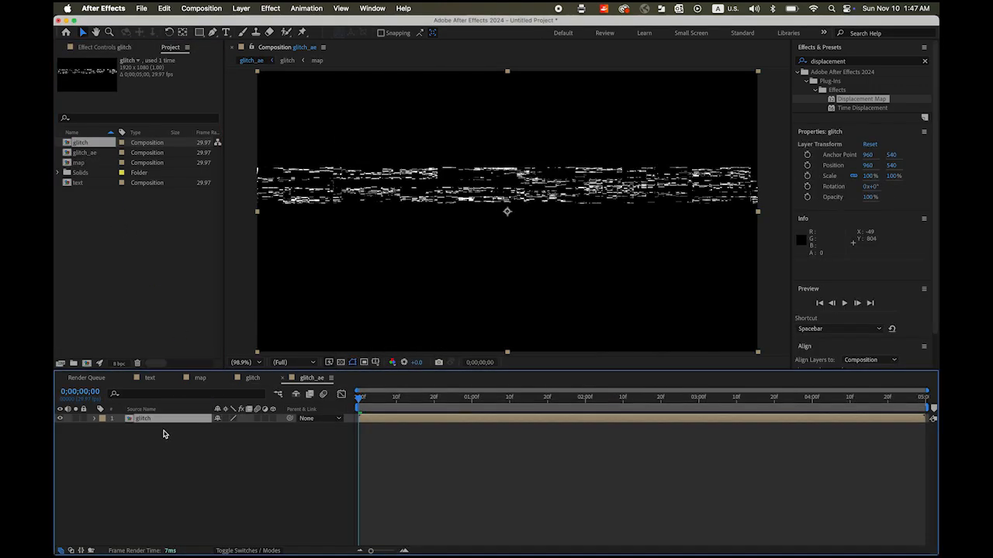
Import speed_light.mp4, glitch_sound.mp3 and helicopter_sound.mp3 from the Glitch folder into the project.
click(142, 9)
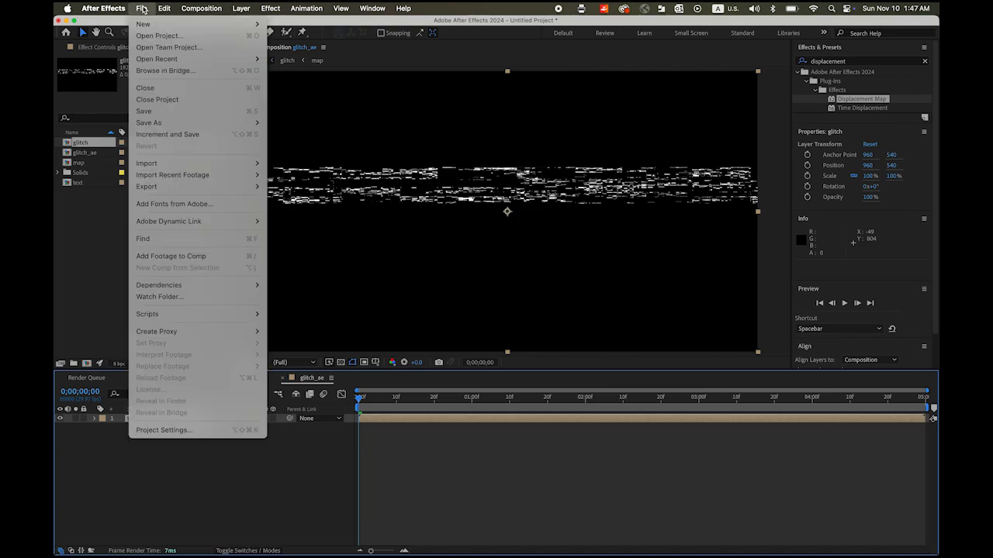
mouse_move(178, 164)
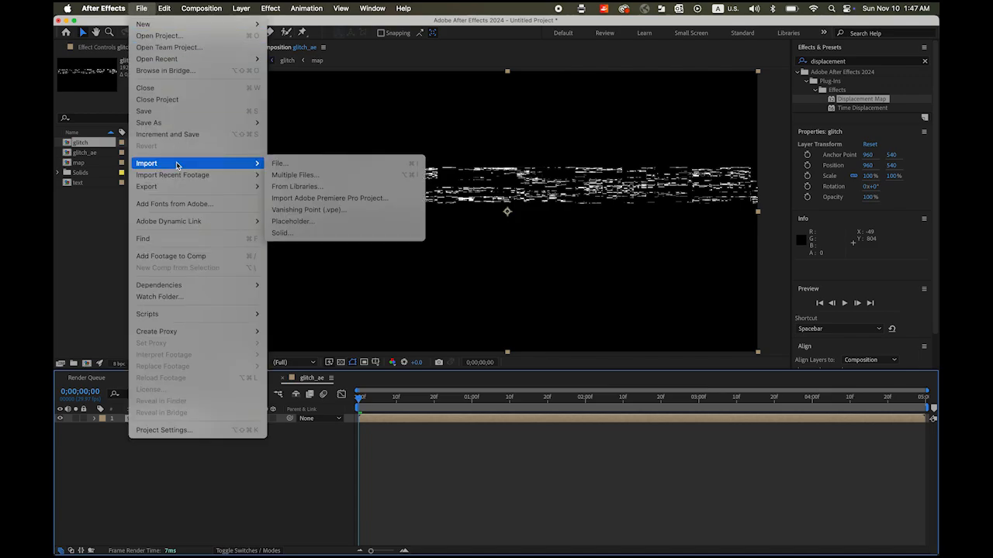
click(315, 177)
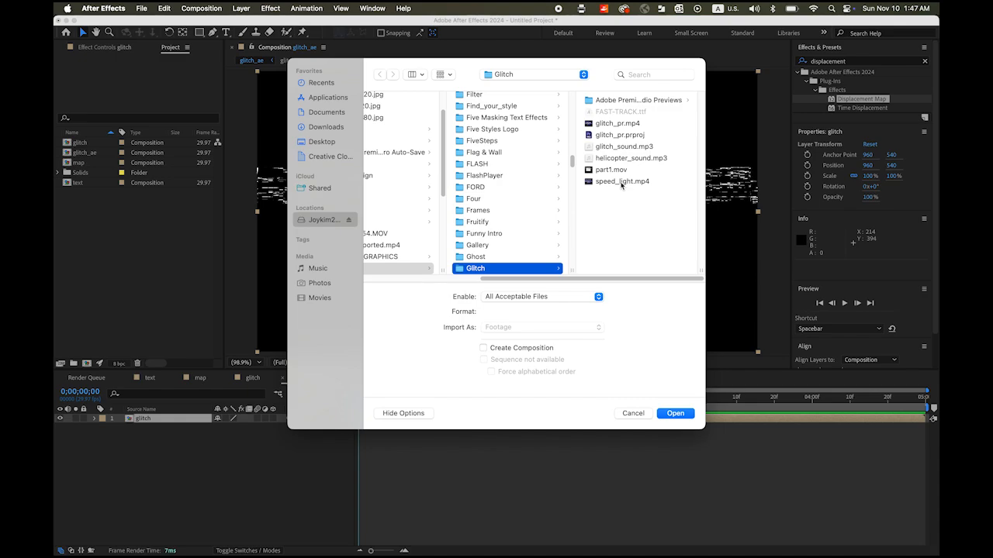
click(621, 181)
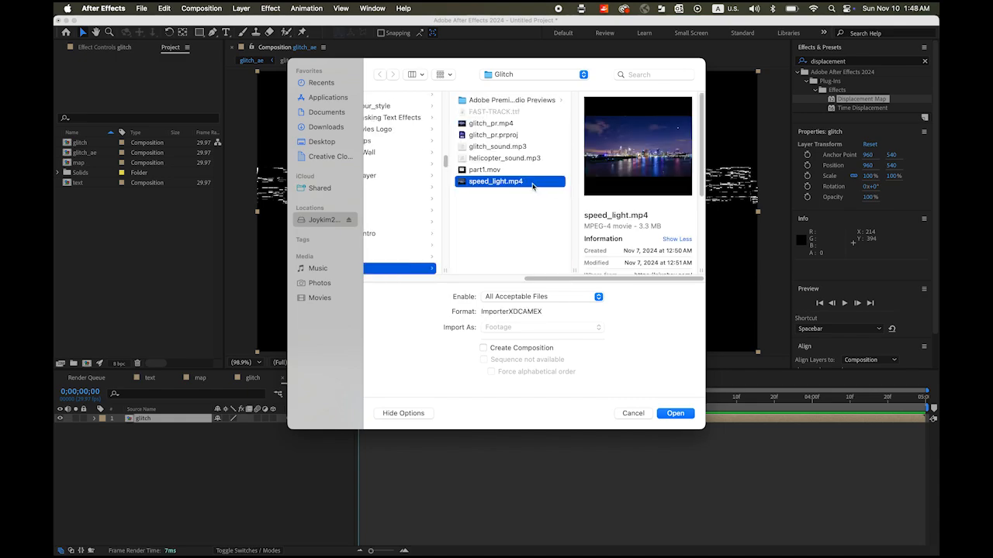
super+click(510, 146)
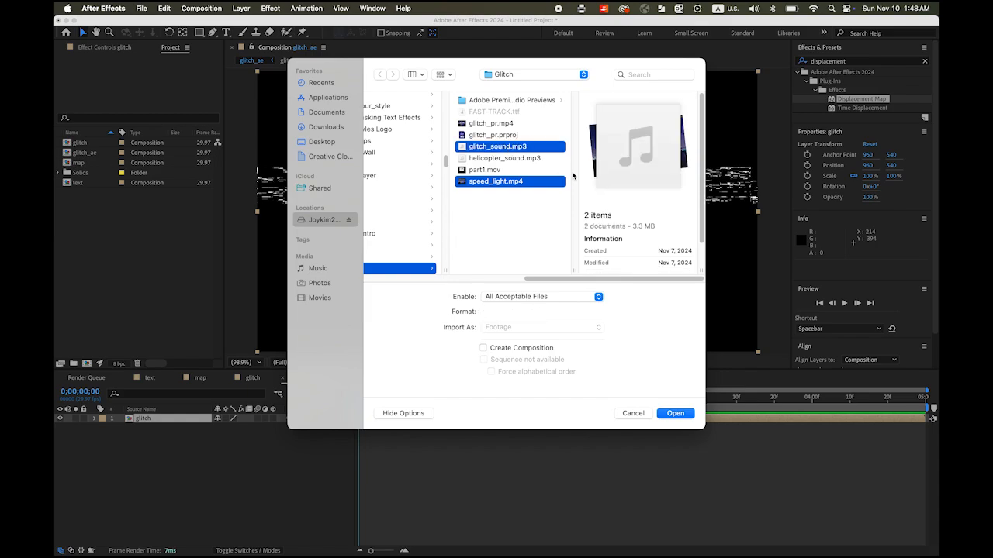
super+click(517, 160)
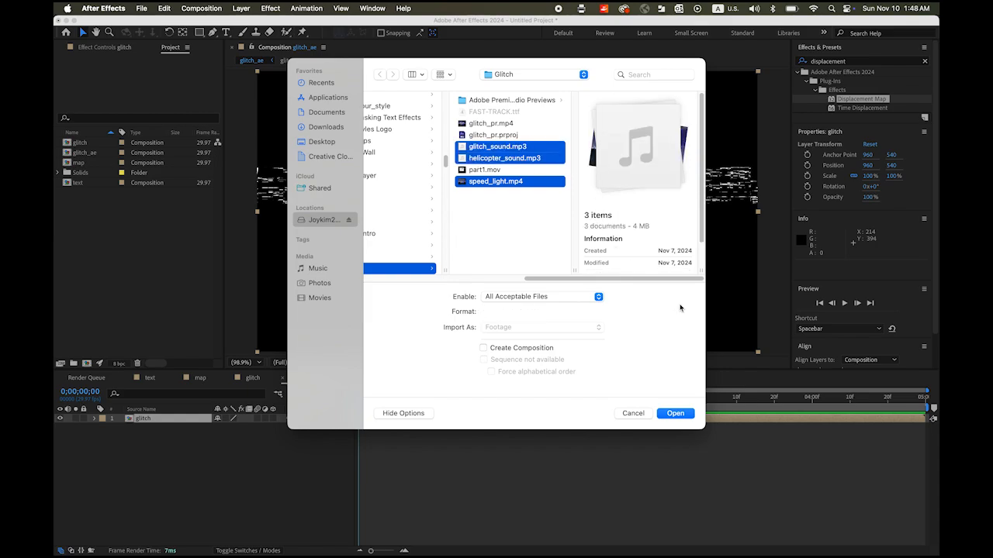
click(675, 414)
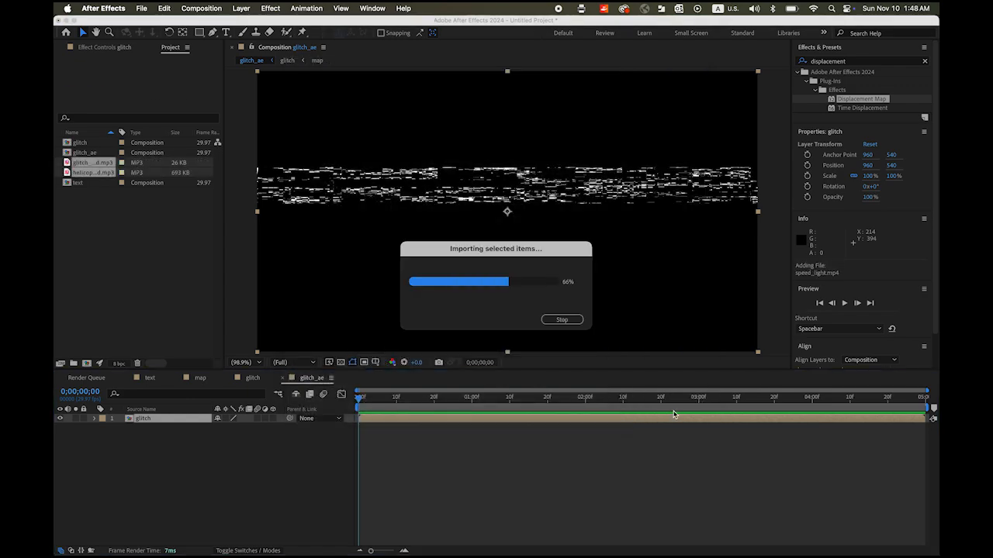
key(super+i)
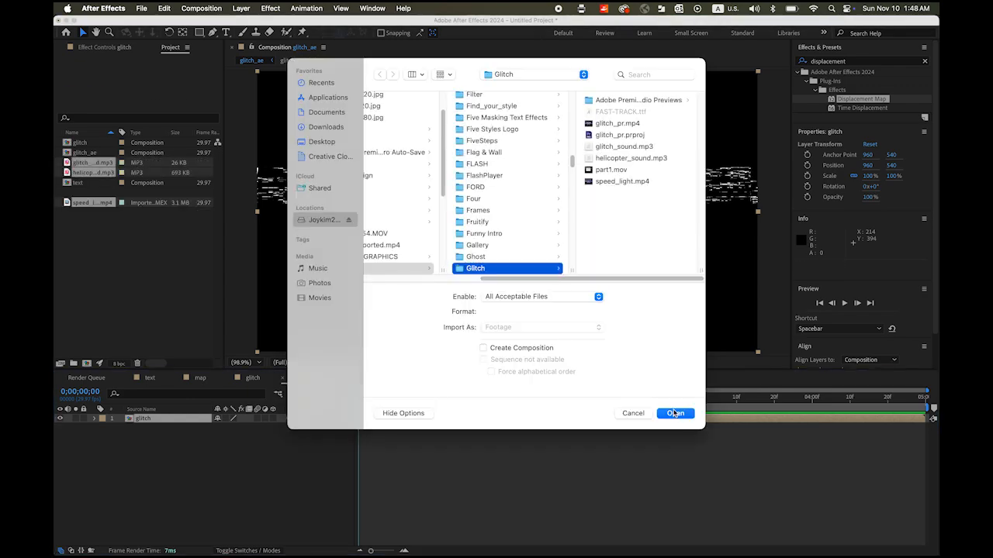
click(634, 413)
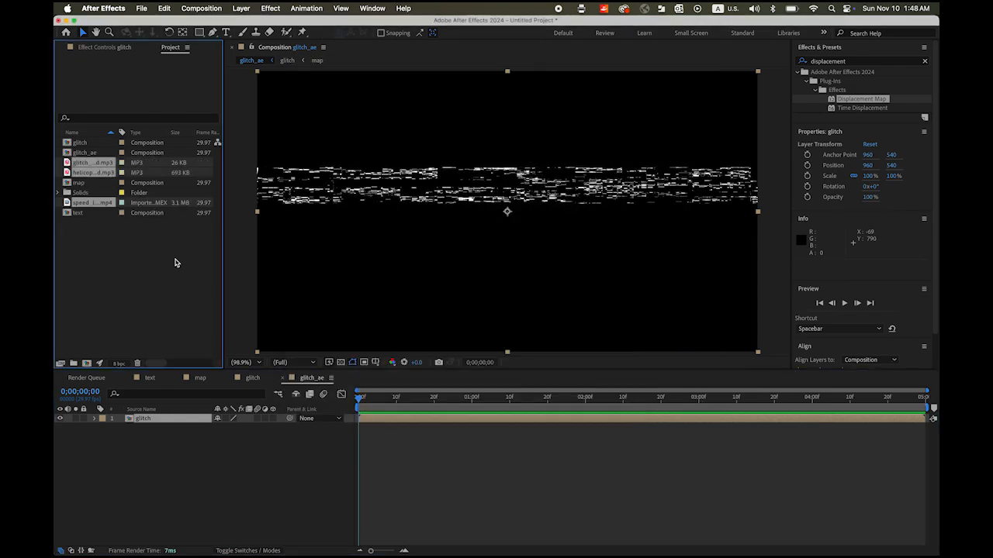
click(141, 278)
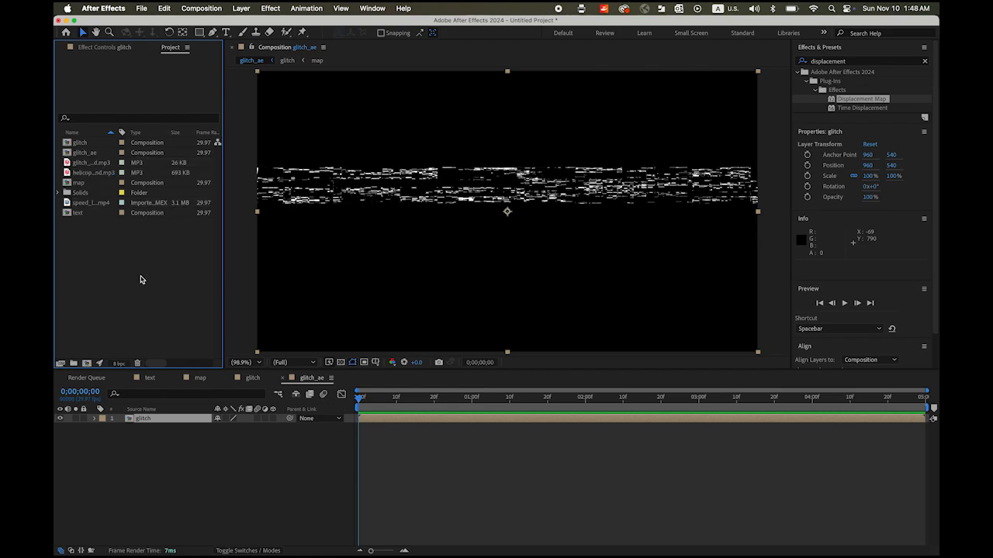
Place the speed_light.mp4 footage beneath the glitch layer as the background and preview the composition.
click(70, 205)
drag(67, 205, 144, 447)
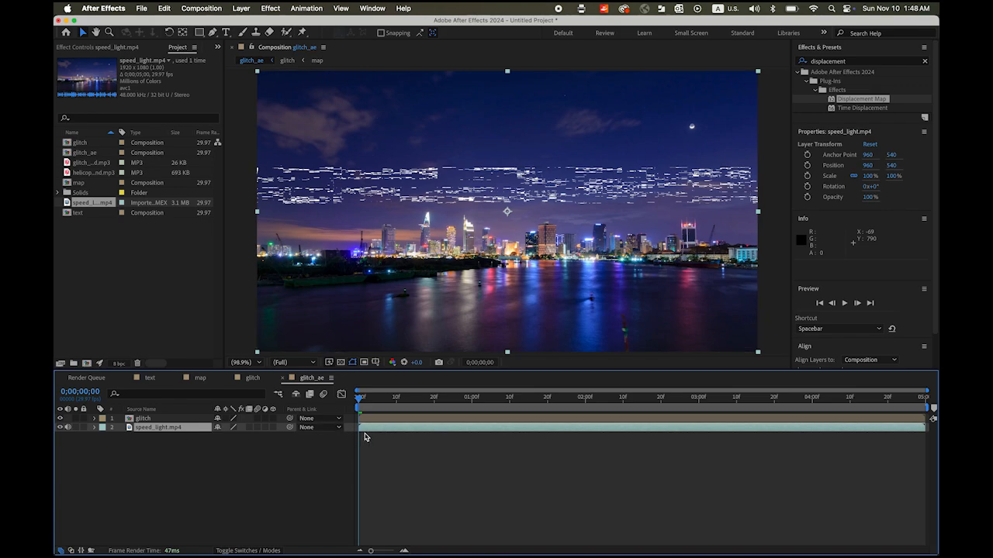
key(space)
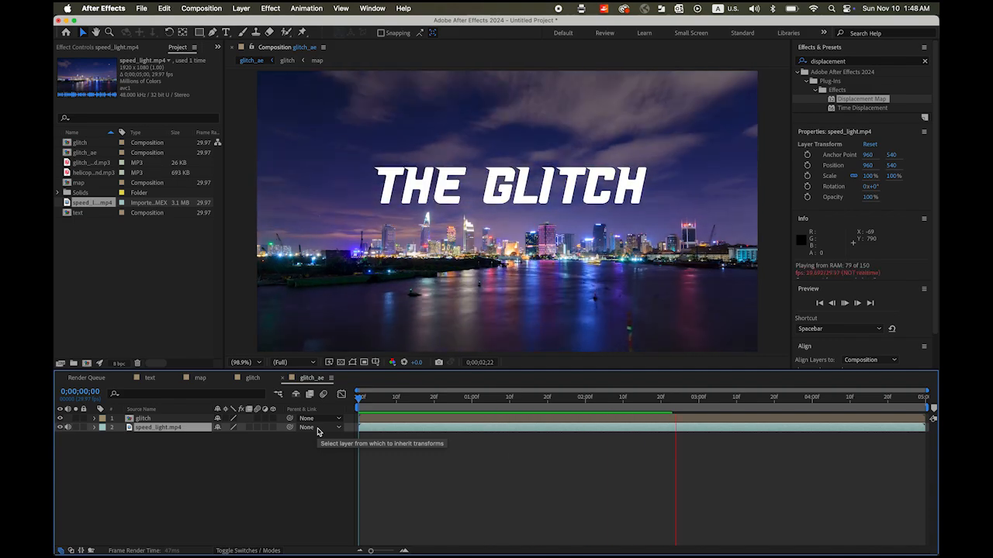
key(space)
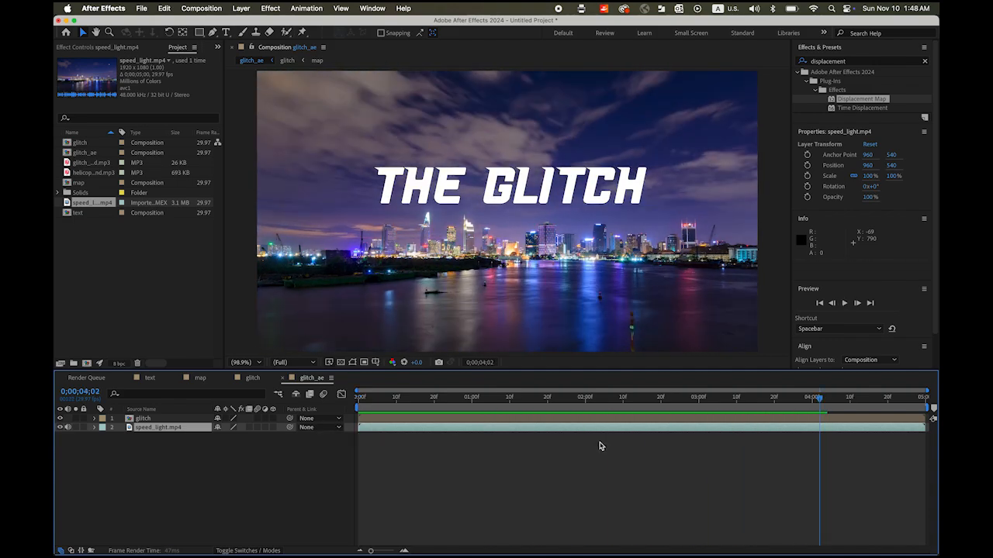
Add glitch_sound.mp3 below the video layer starting at 0;00;00;00 and preview it with the opening glitch.
drag(820, 402, 344, 432)
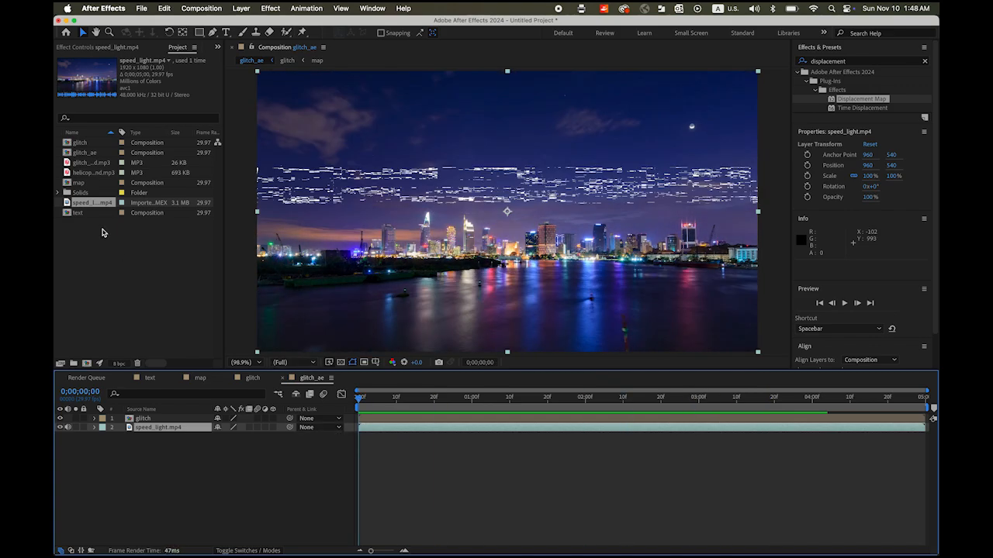
click(68, 163)
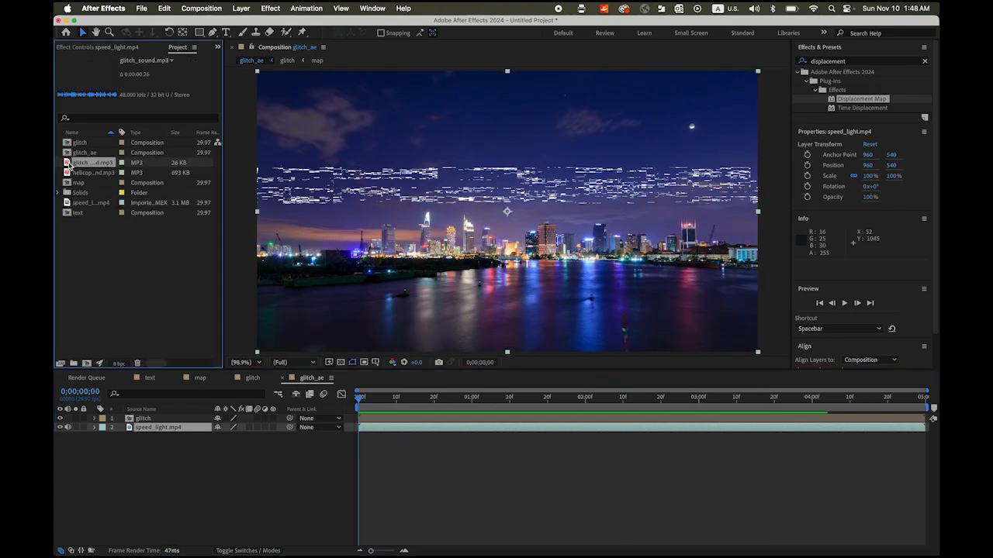
drag(66, 164, 400, 440)
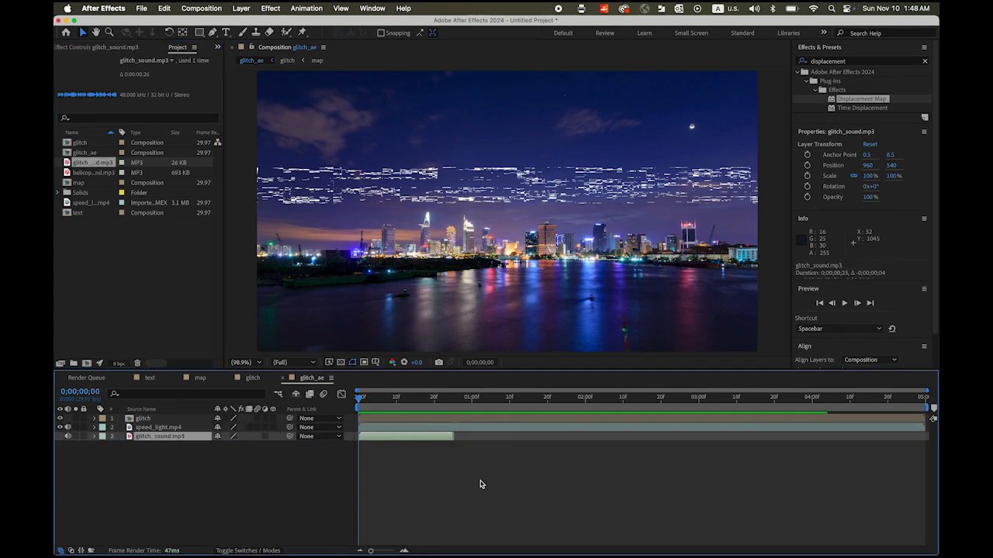
key(space)
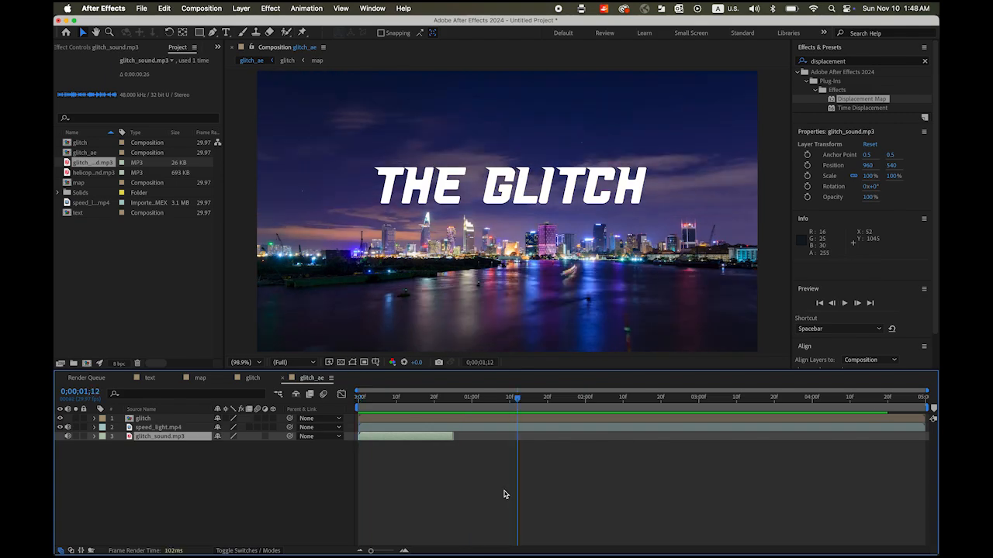
Add a second glitch_sound.mp3 layer starting at 0;00;01;01 and trim its end to 0;00;01;09.
click(511, 407)
drag(518, 402, 477, 411)
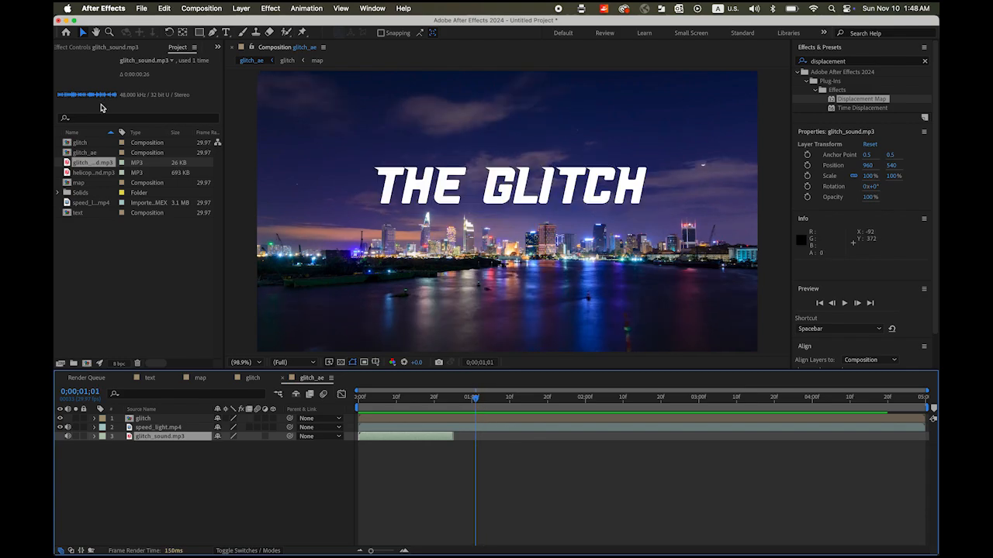
drag(67, 163, 517, 447)
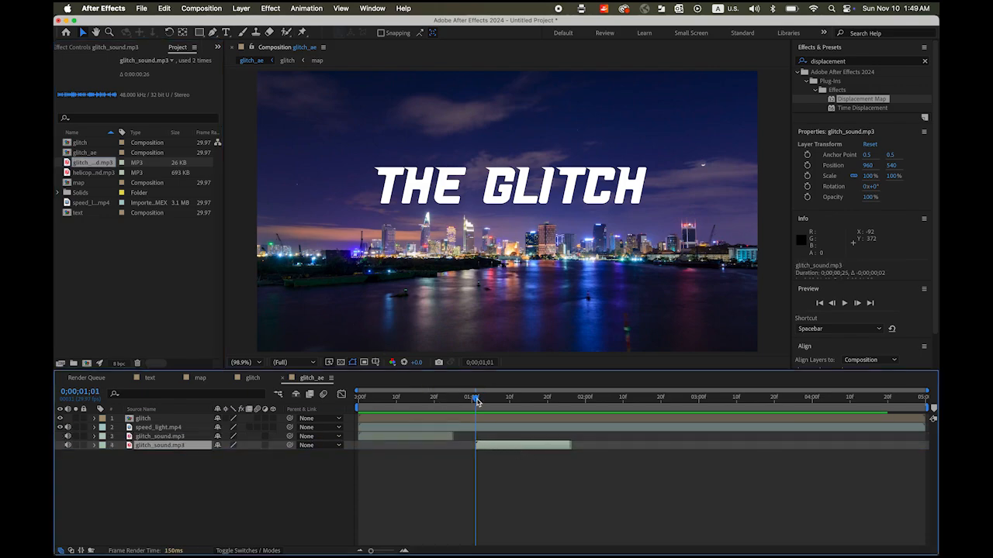
drag(477, 401, 509, 408)
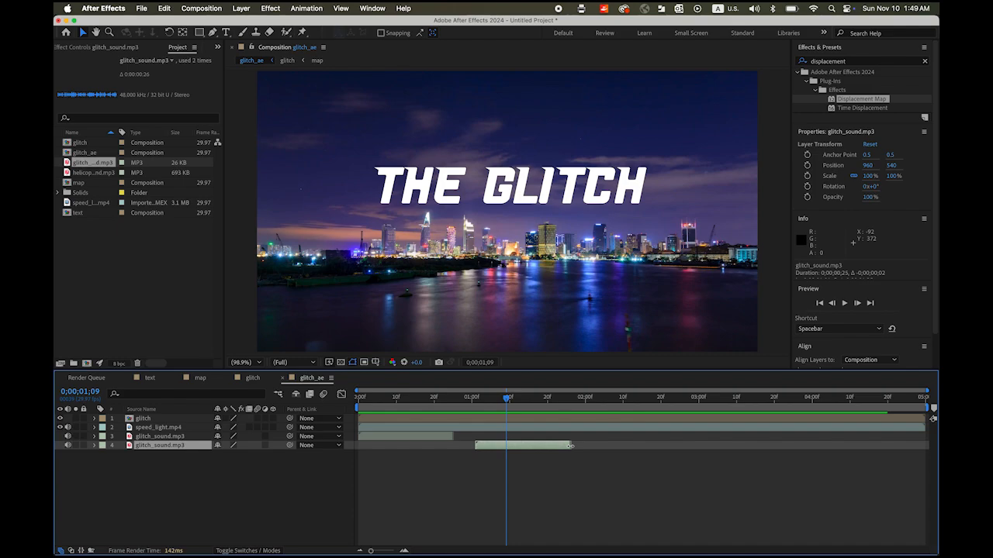
drag(571, 446, 506, 448)
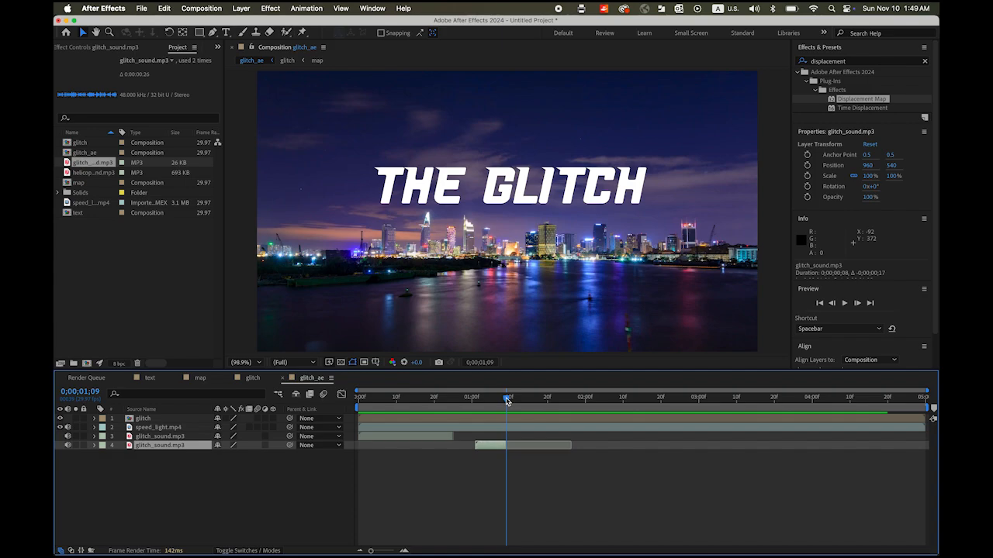
Add a third glitch_sound.mp3 layer at 0;00;03;02, trim its end to 0;00;03;09, and preview the composition from the start.
drag(507, 400, 706, 435)
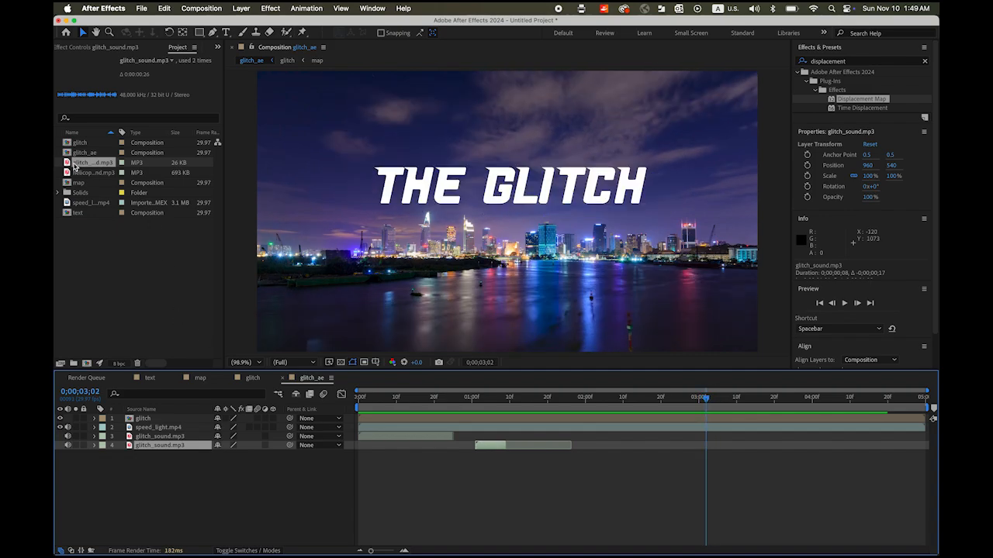
drag(70, 165, 714, 469)
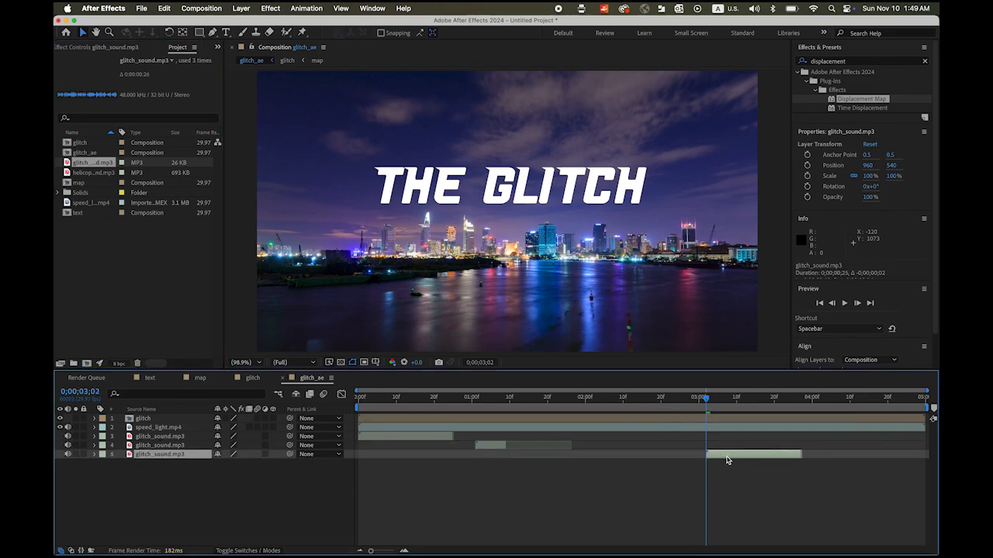
drag(707, 402, 733, 409)
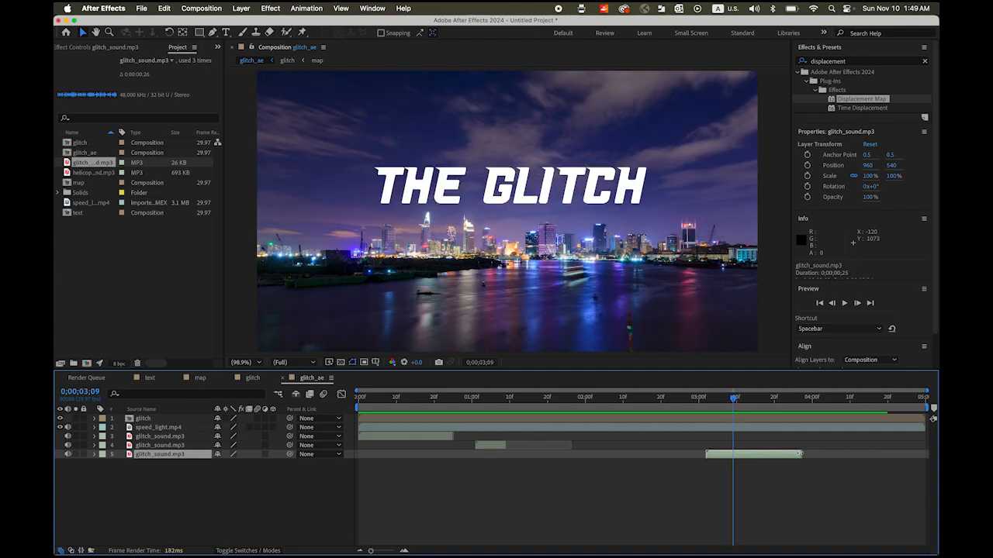
drag(800, 454, 733, 457)
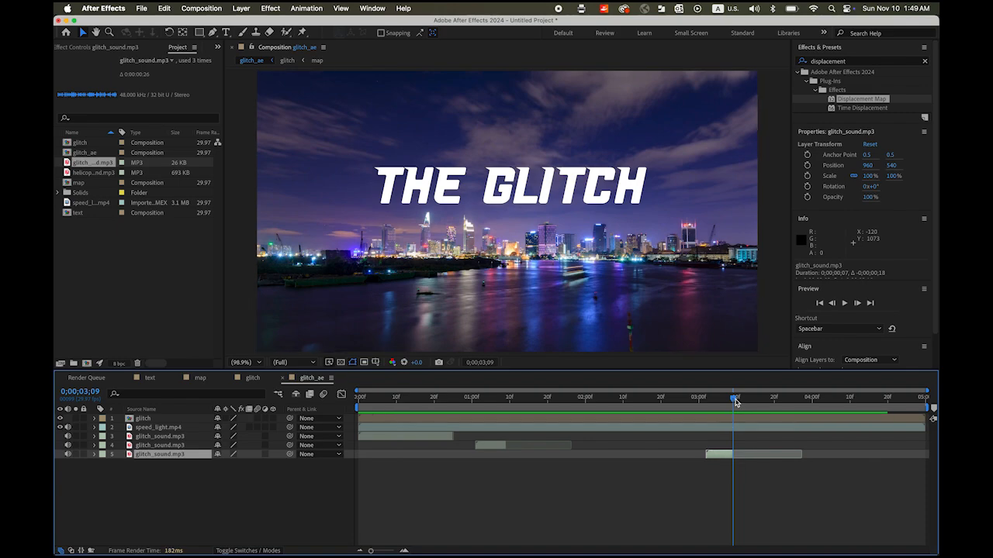
drag(734, 403, 341, 411)
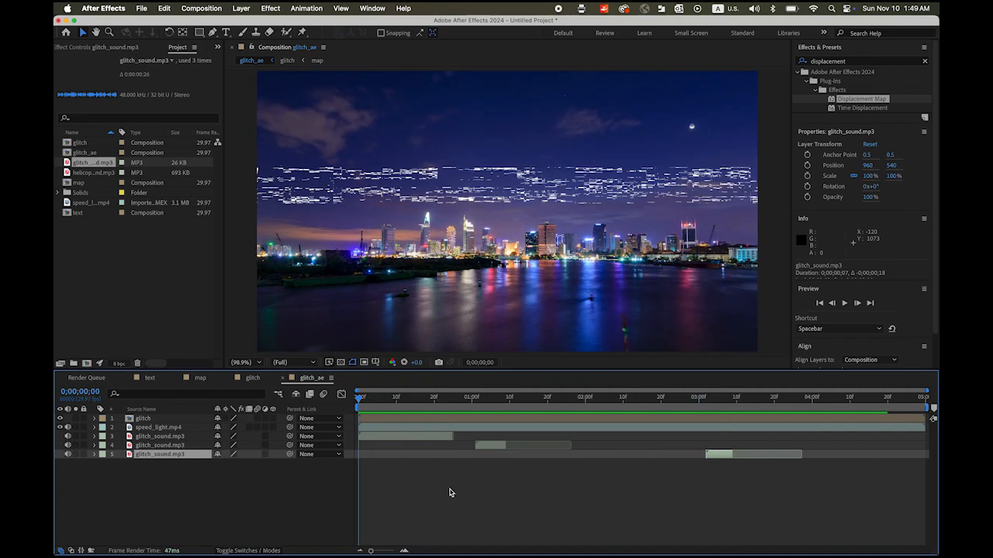
key(space)
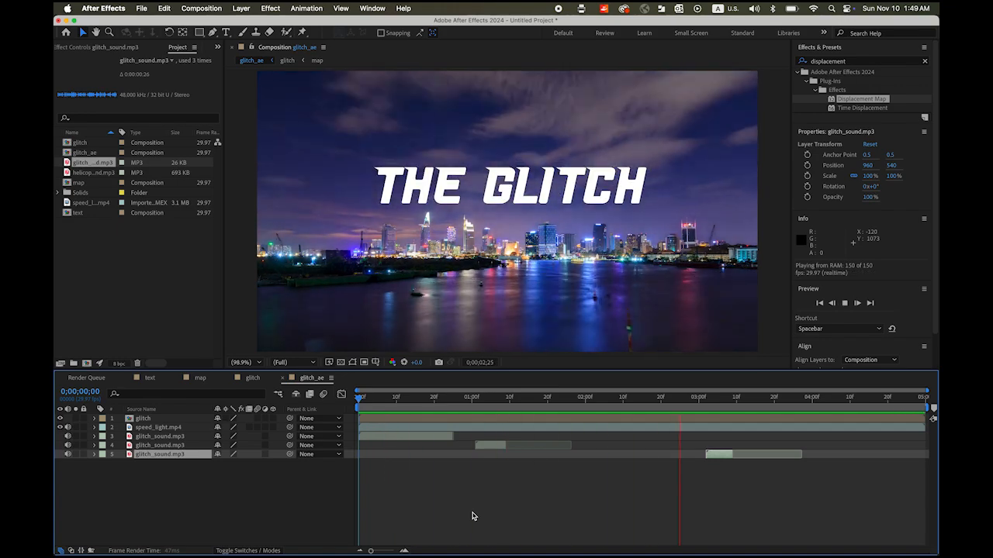
key(space)
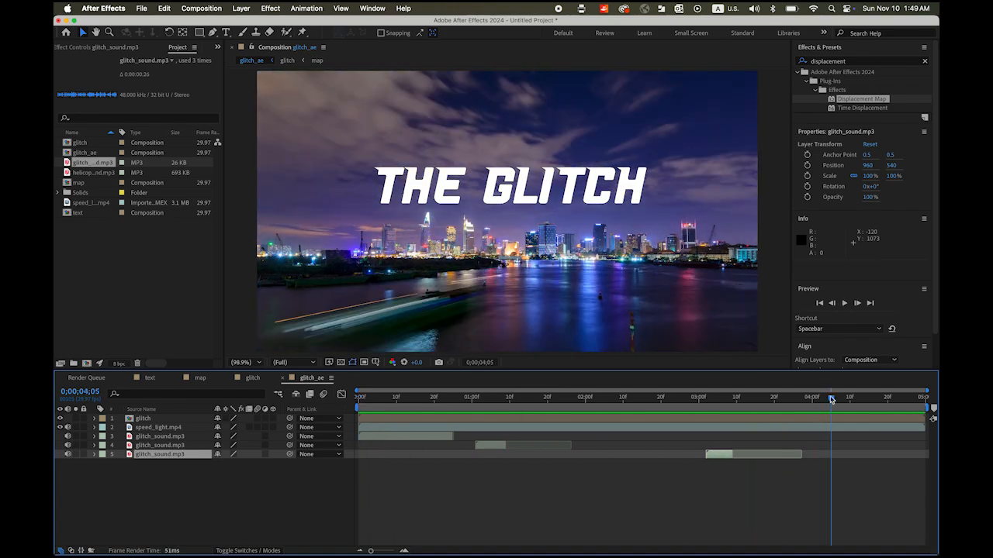
Add helicopter_sound.mp3 as the lowest layer starting at 0;00;00;00 and preview the composition with all sounds.
drag(831, 397, 329, 429)
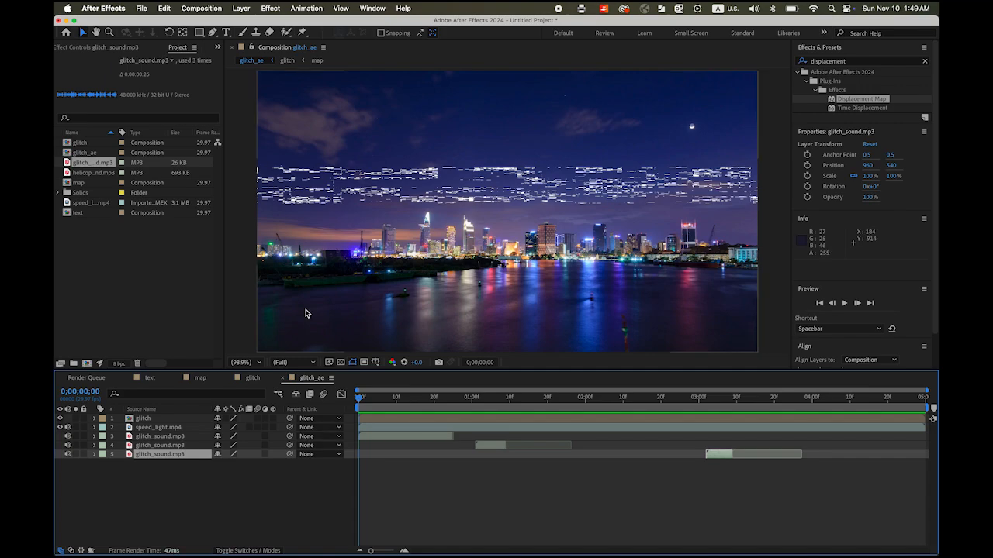
click(80, 173)
drag(68, 175, 400, 467)
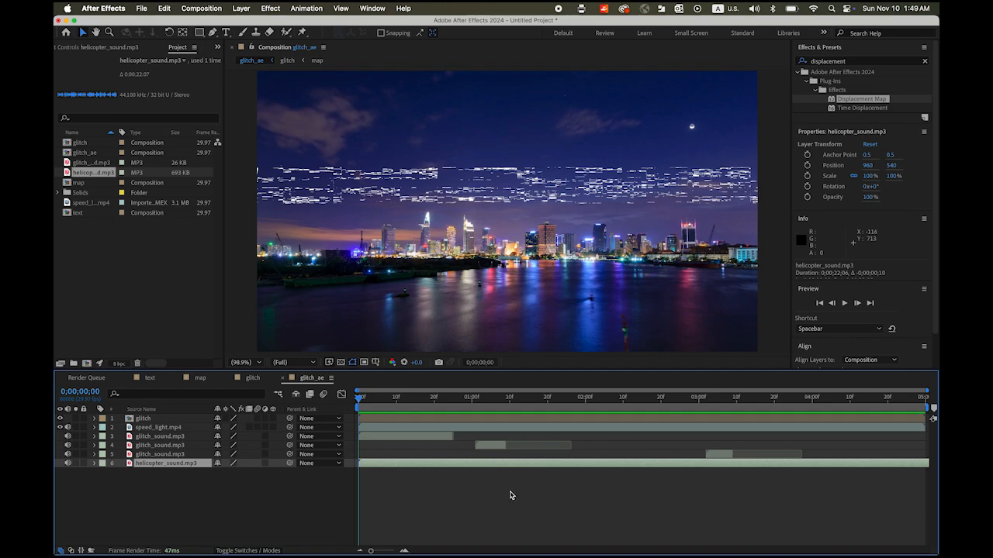
key(space)
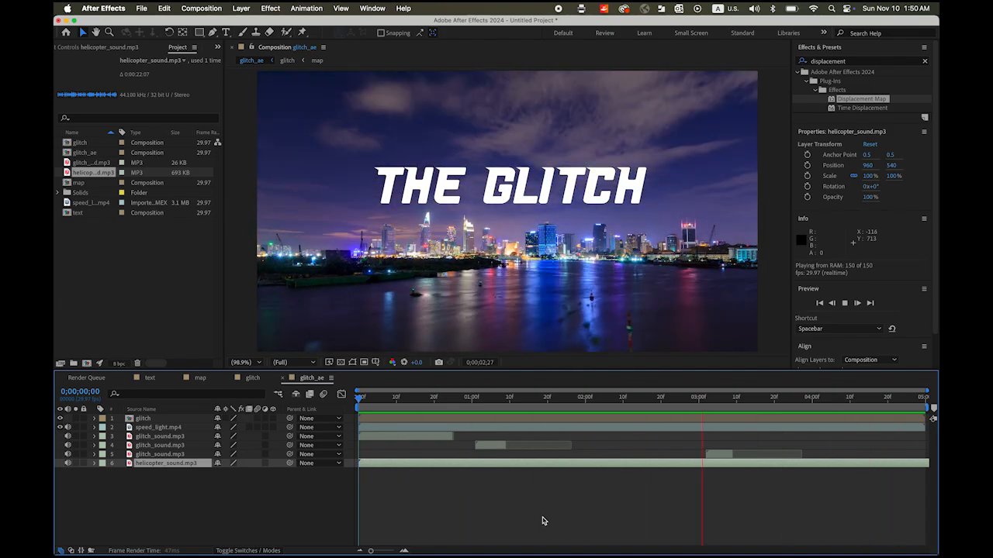
key(space)
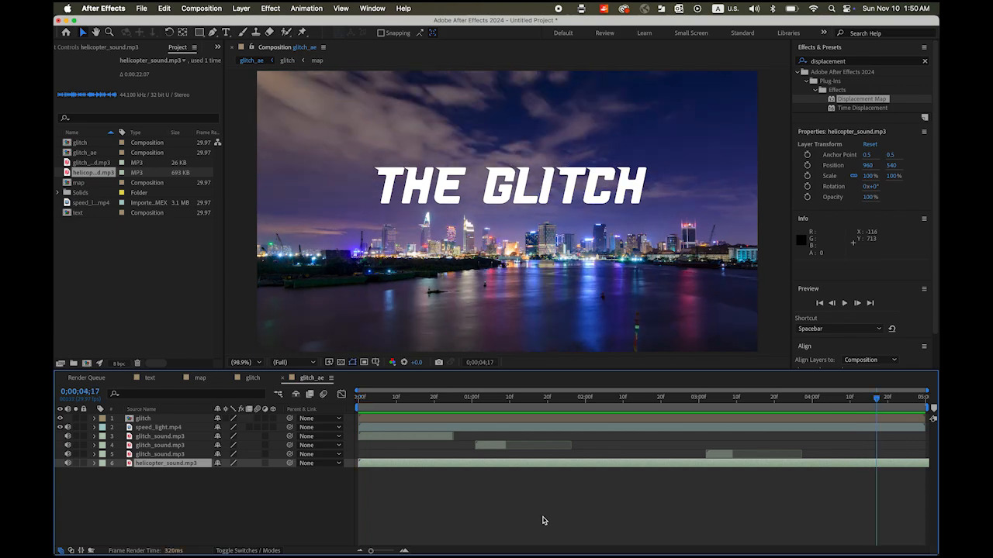
Save the project as glitch_ae.aep in the Glitch folder.
click(141, 8)
mouse_move(194, 122)
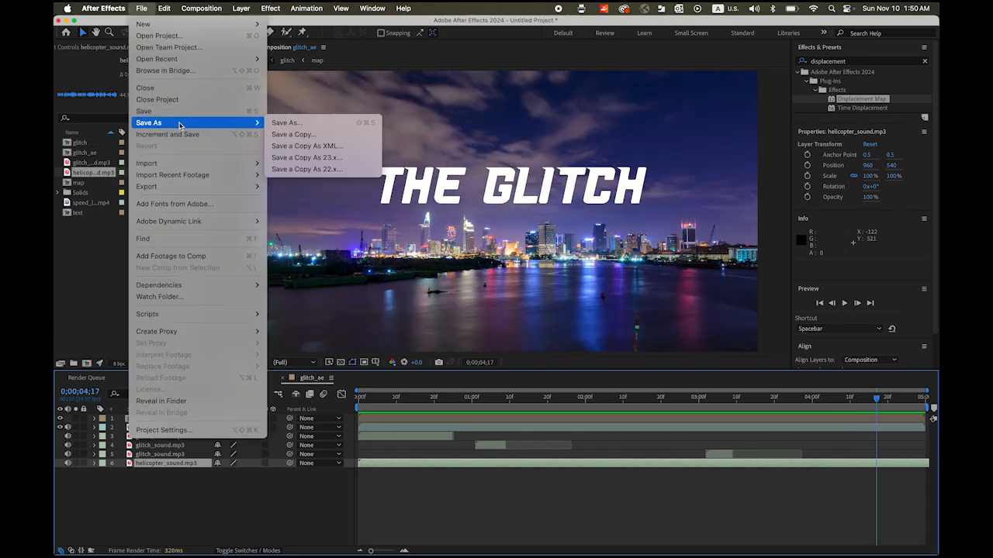
click(309, 126)
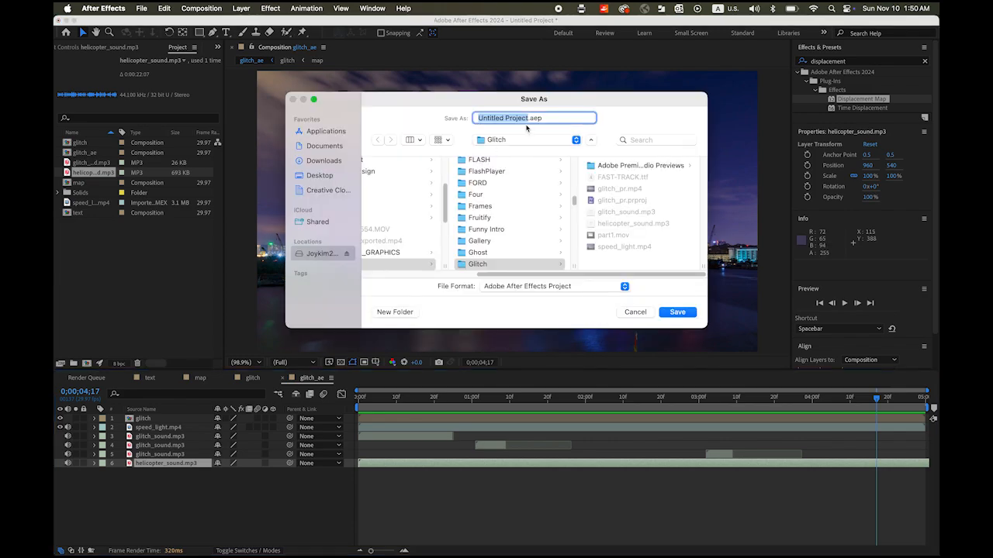
text(glitch_ae)
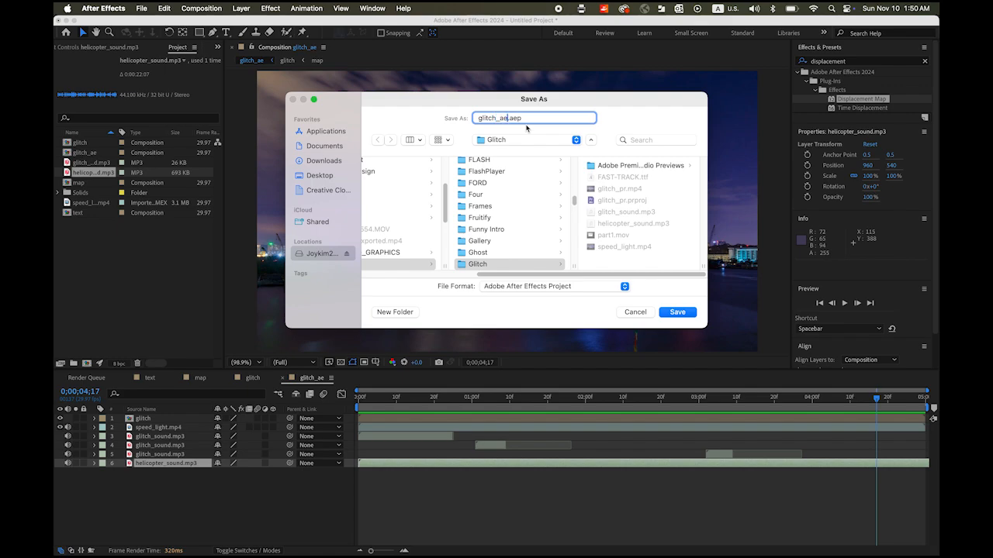
click(687, 313)
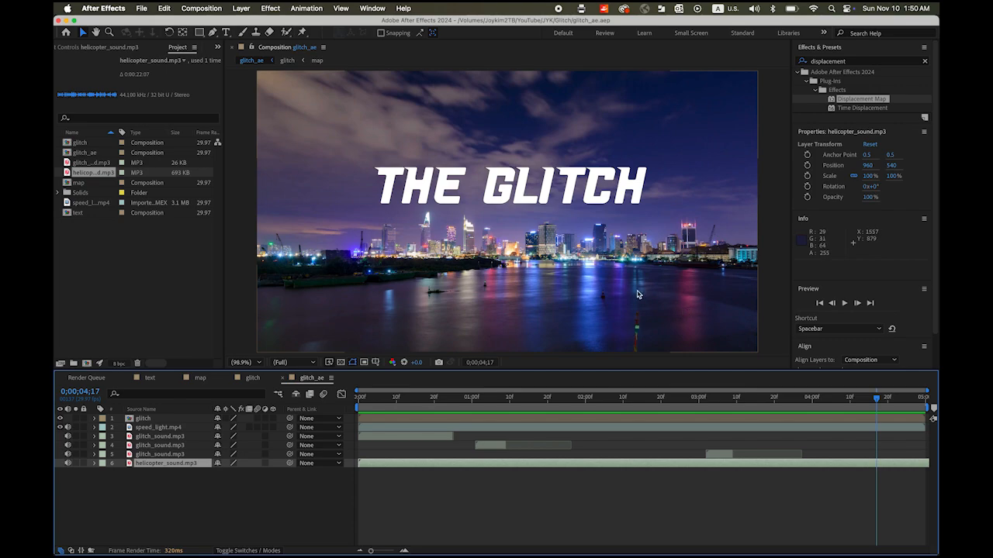
Add the glitch_ae composition to the render queue and set its output file to glitch_ae.mp4 in the Glitch folder.
click(143, 8)
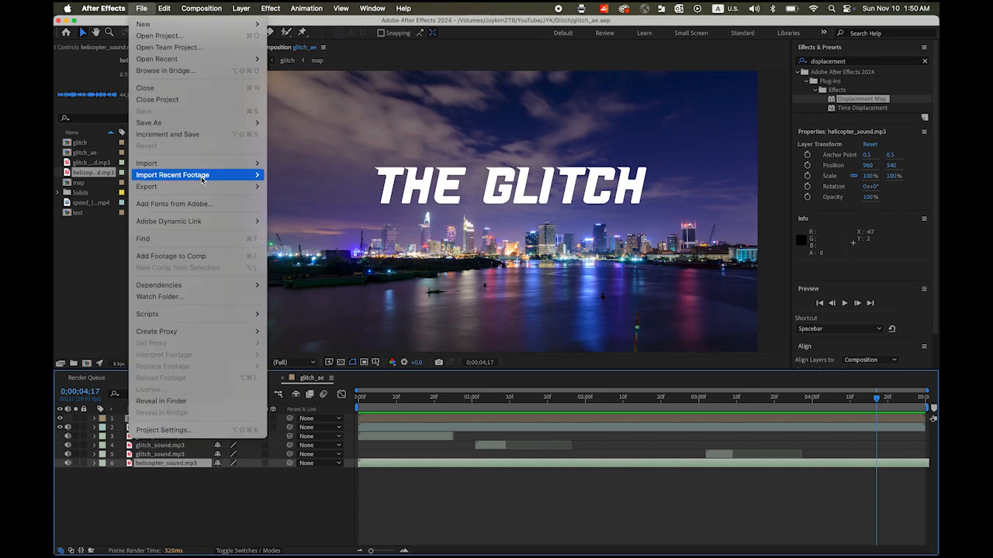
mouse_move(200, 187)
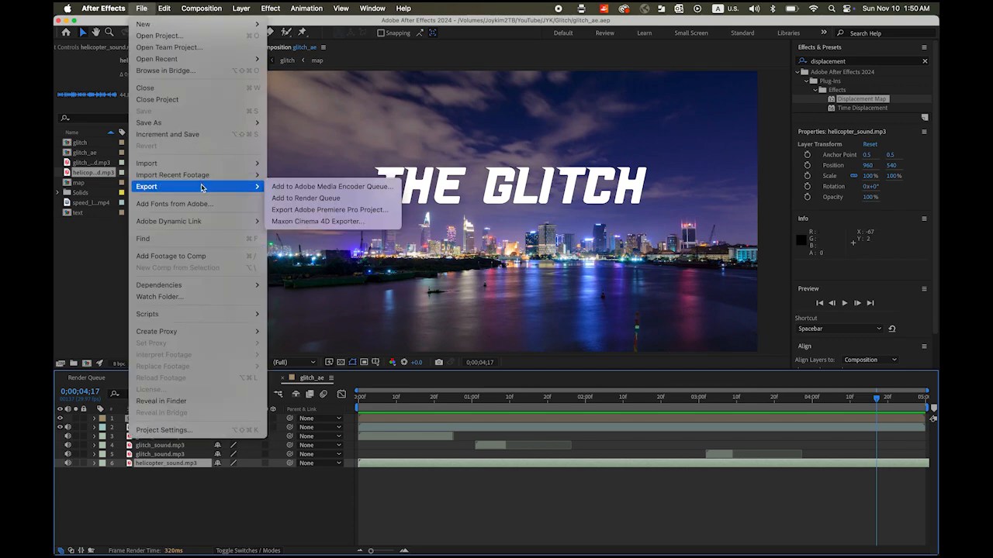
click(323, 199)
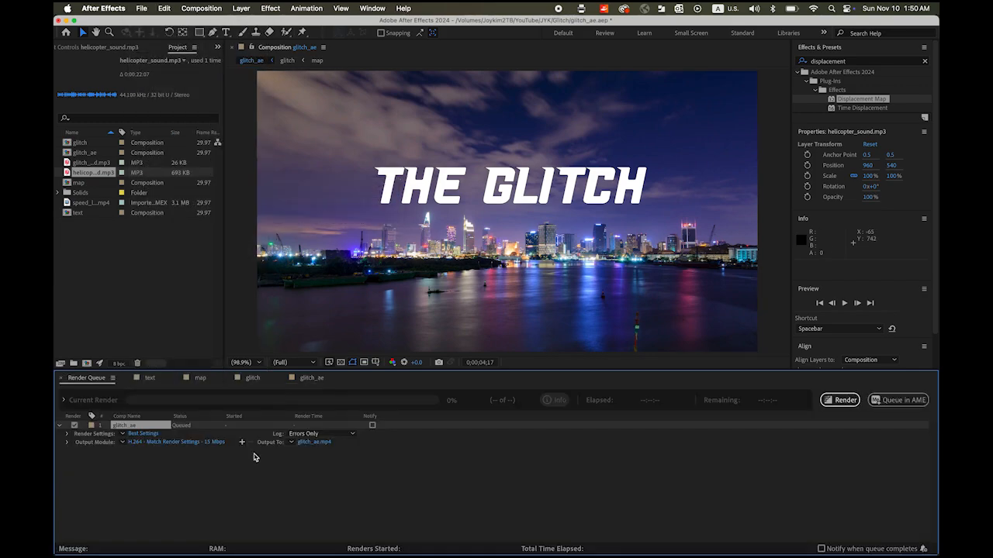
click(320, 445)
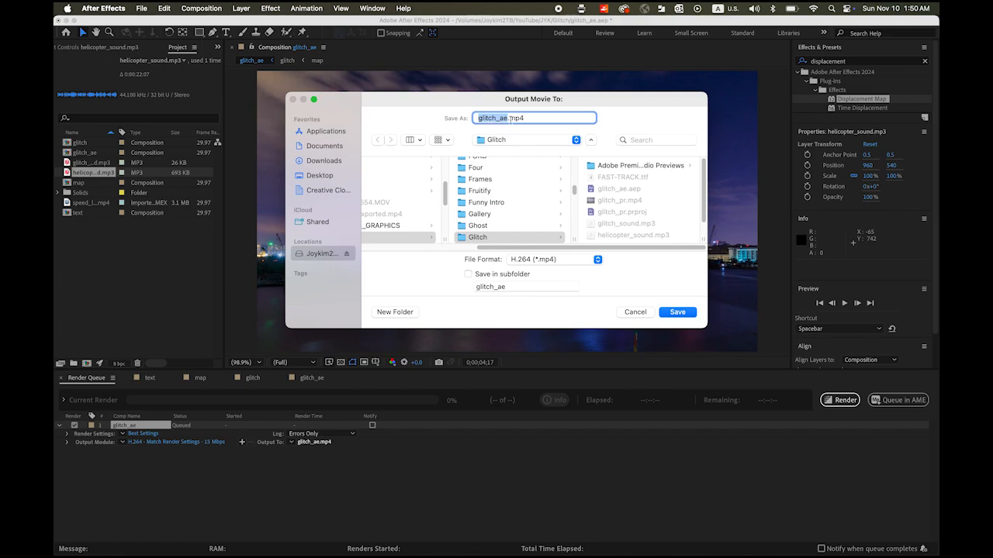
click(679, 312)
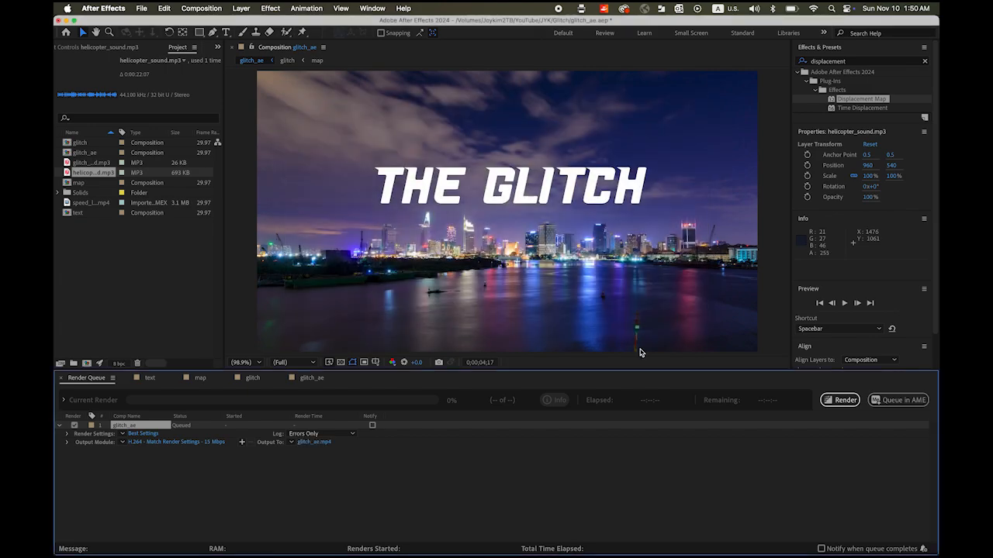
Accept the H.264 output module settings with automatic audio output and render the queued glitch_ae composition.
click(174, 442)
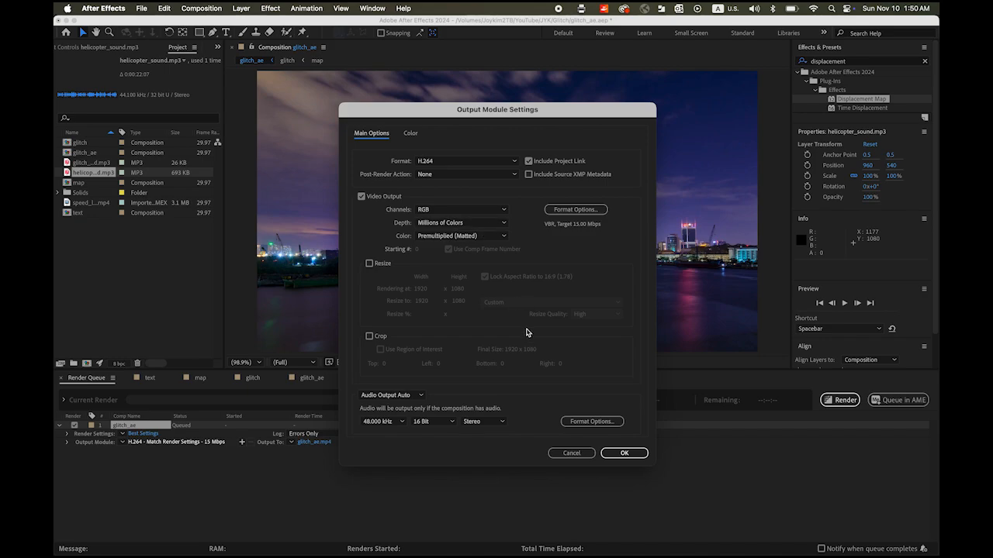
click(630, 454)
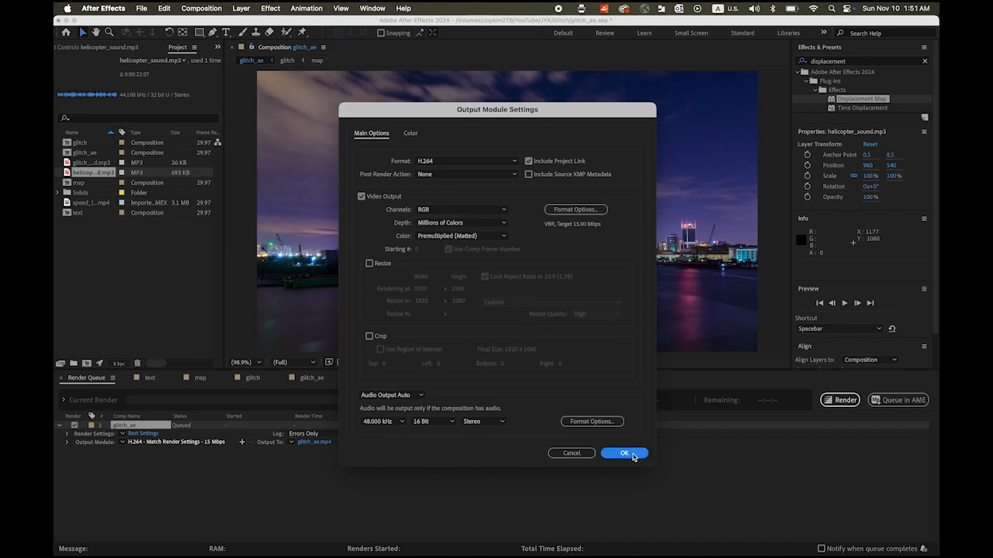
click(842, 400)
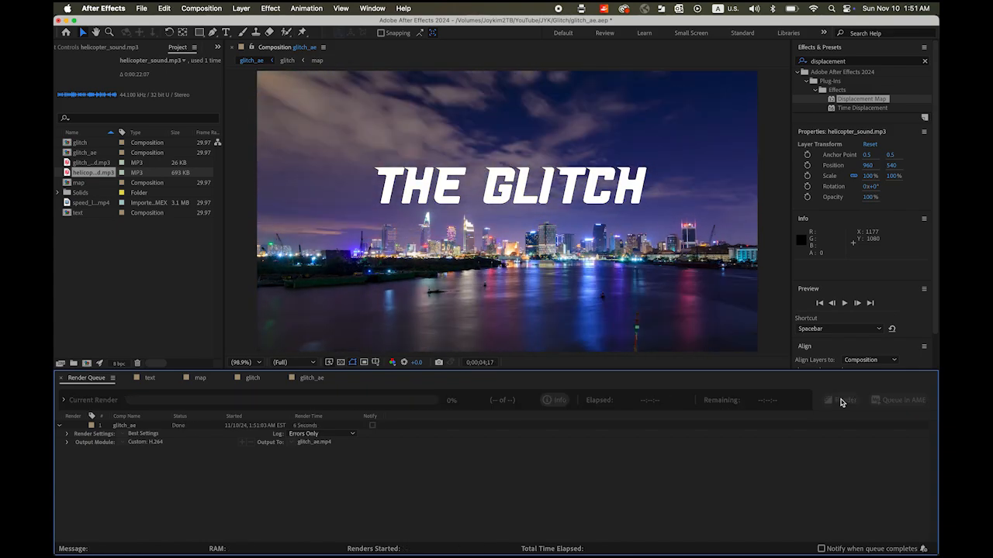
Switch to Finder and show the contents of the Glitch folder as icons.
click(89, 539)
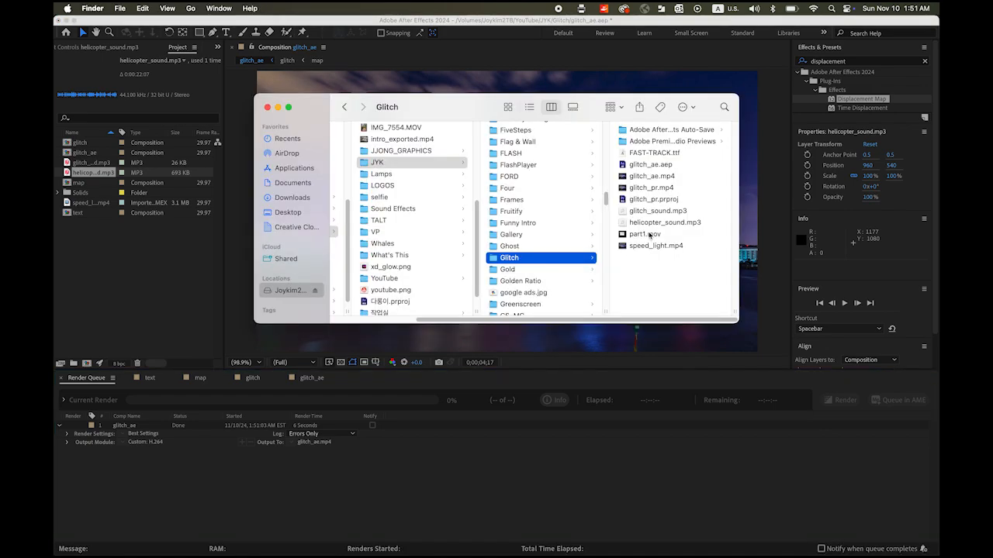
drag(469, 105, 408, 96)
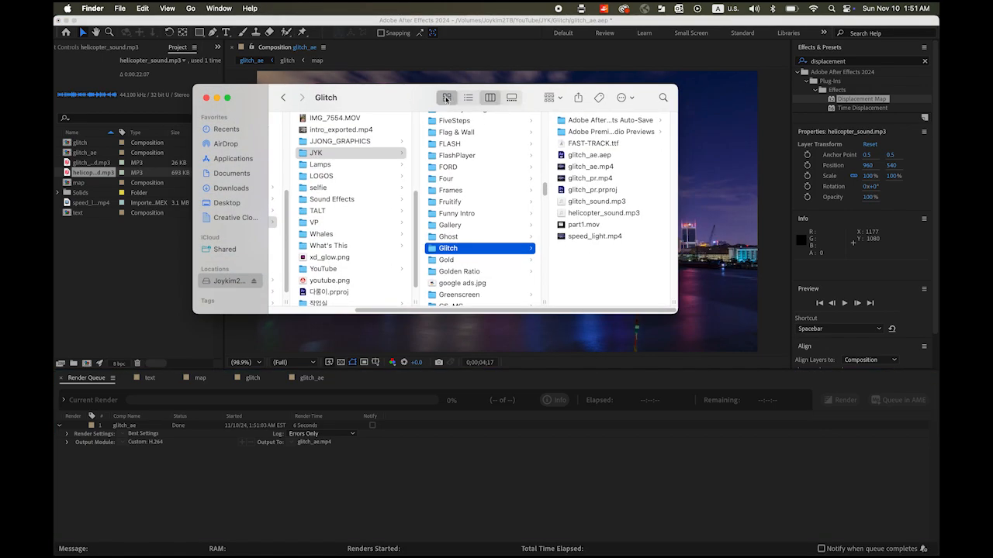
click(446, 97)
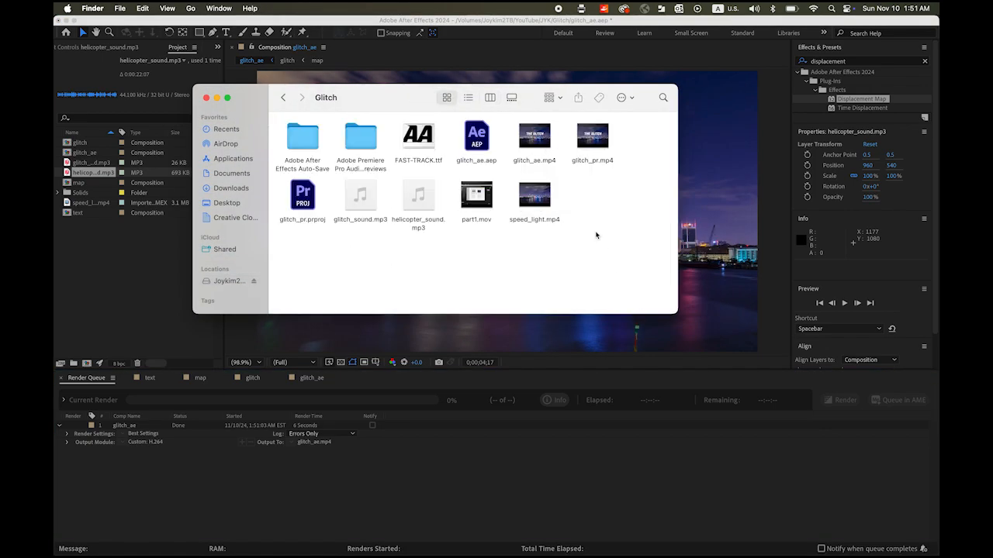
Play the rendered glitch_ae.mp4 in a quick preview, replay it, and close the preview.
click(543, 146)
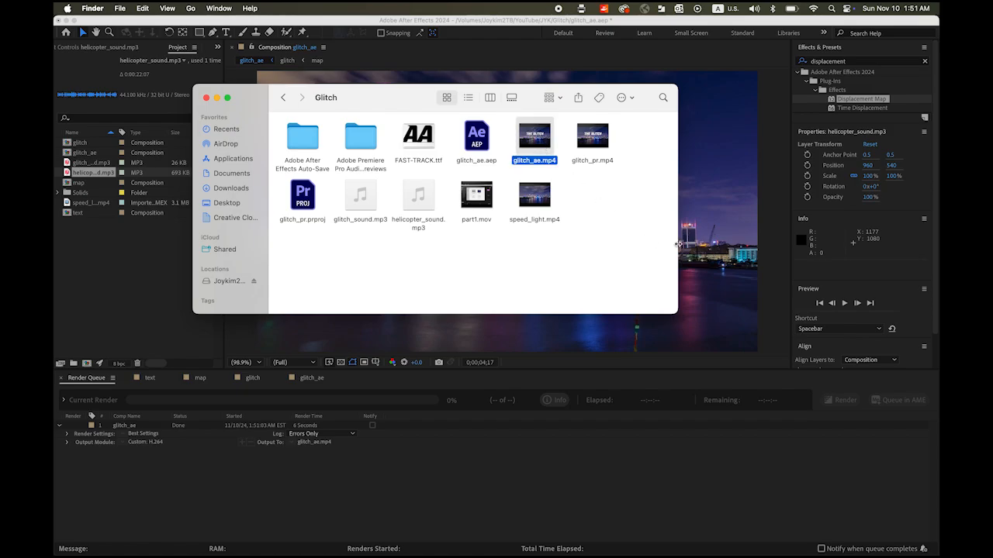
key(space)
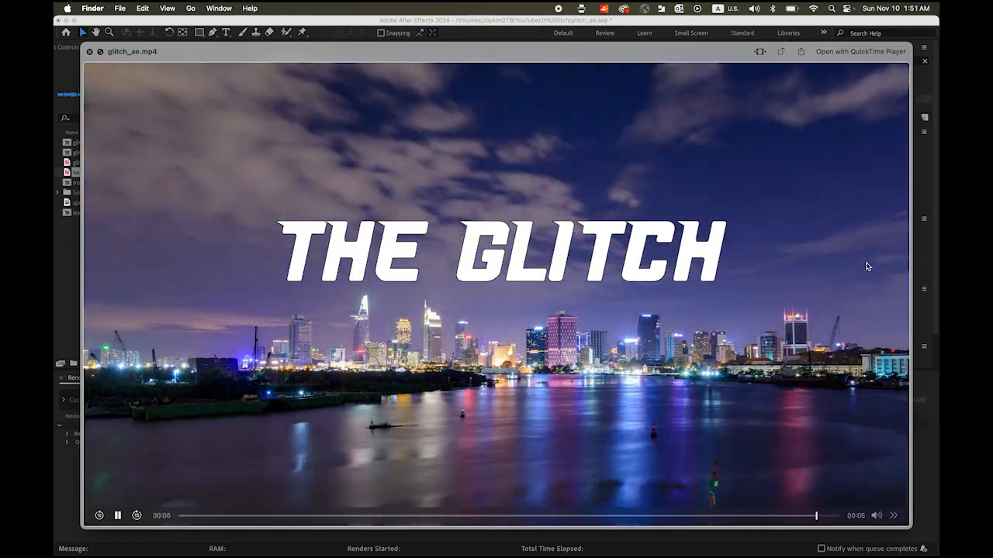
click(118, 516)
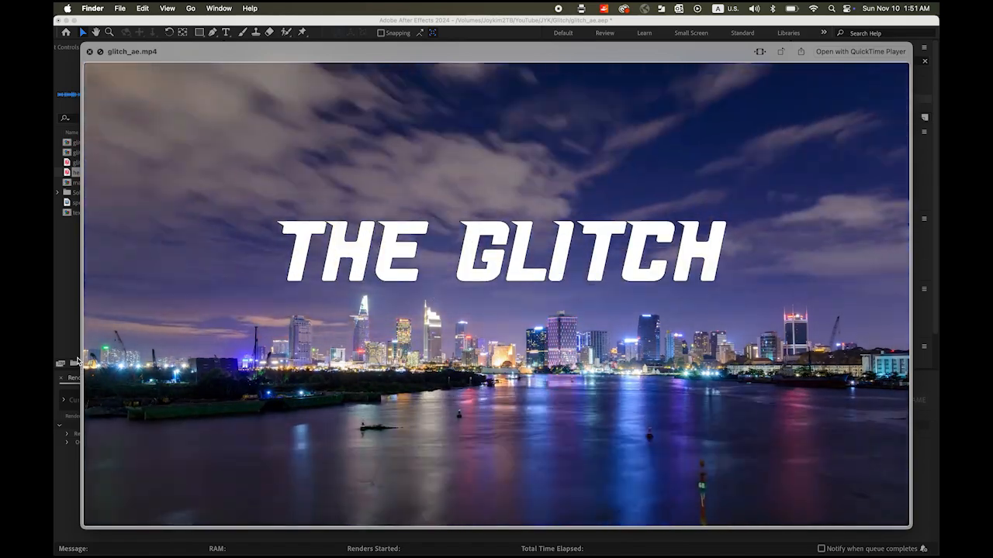
mouse_move(243, 266)
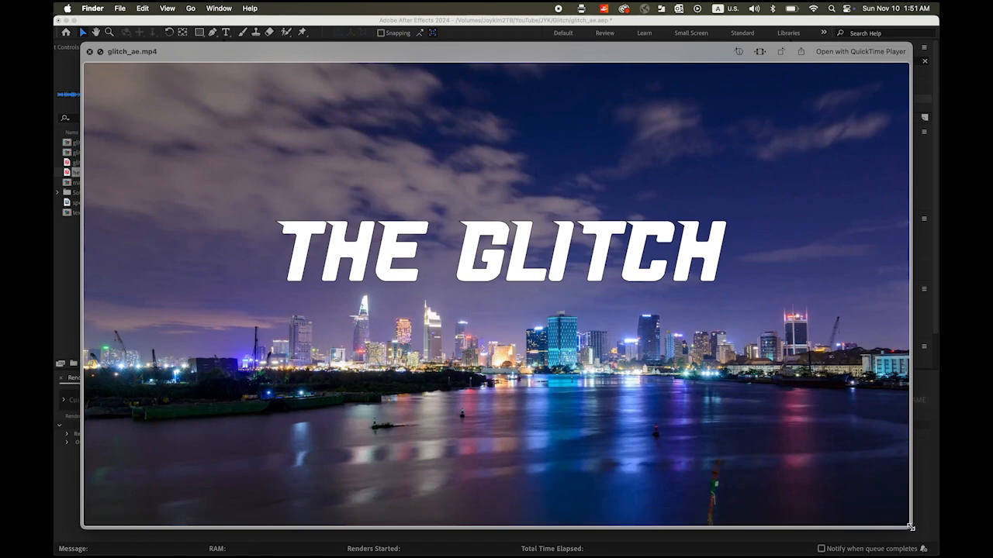
key(space)
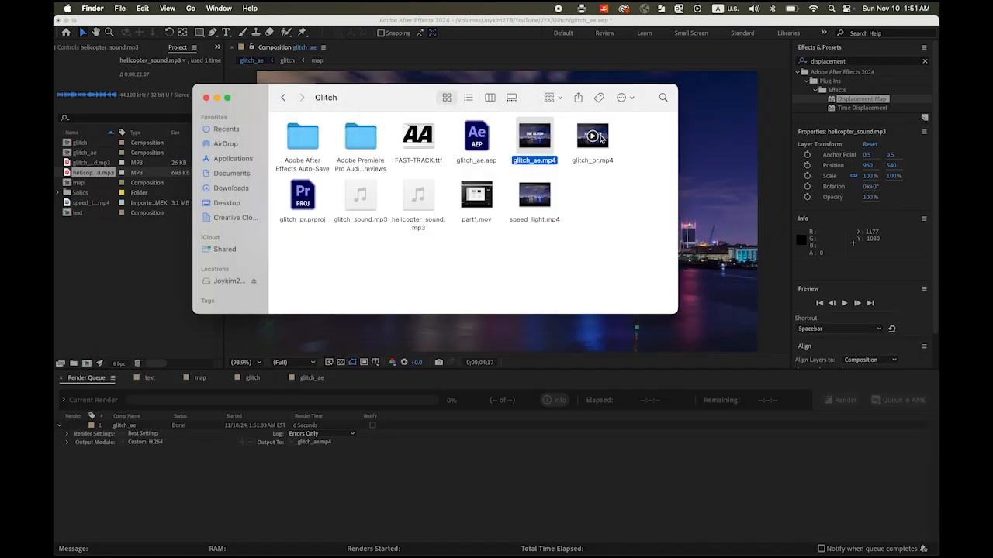
Play glitch_pr.mp4 in a quick preview for comparison and close it.
click(603, 144)
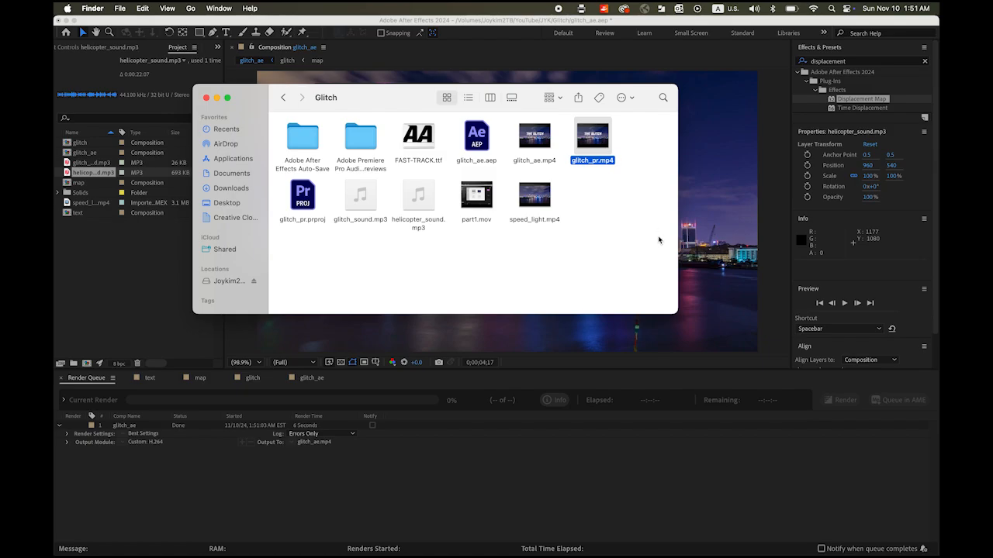
key(space)
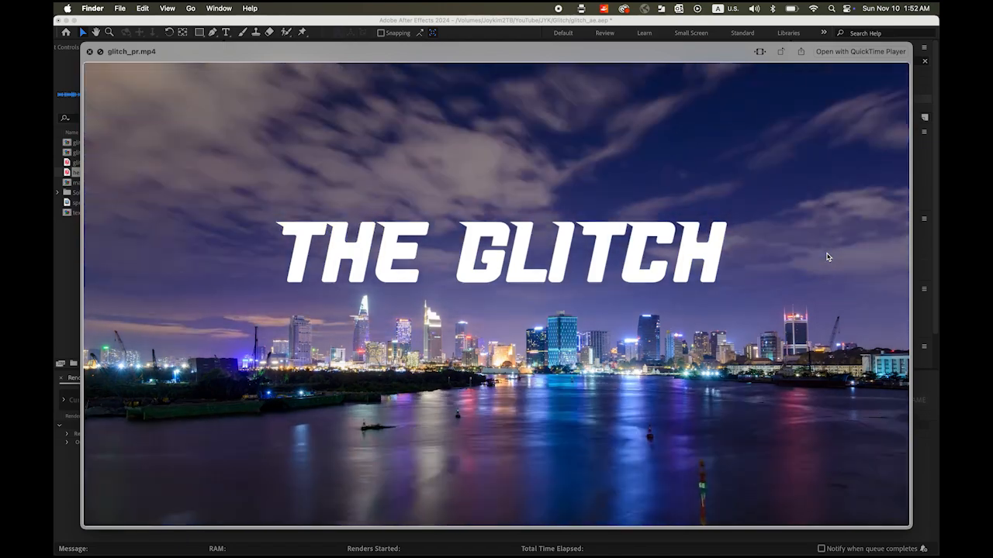
key(space)
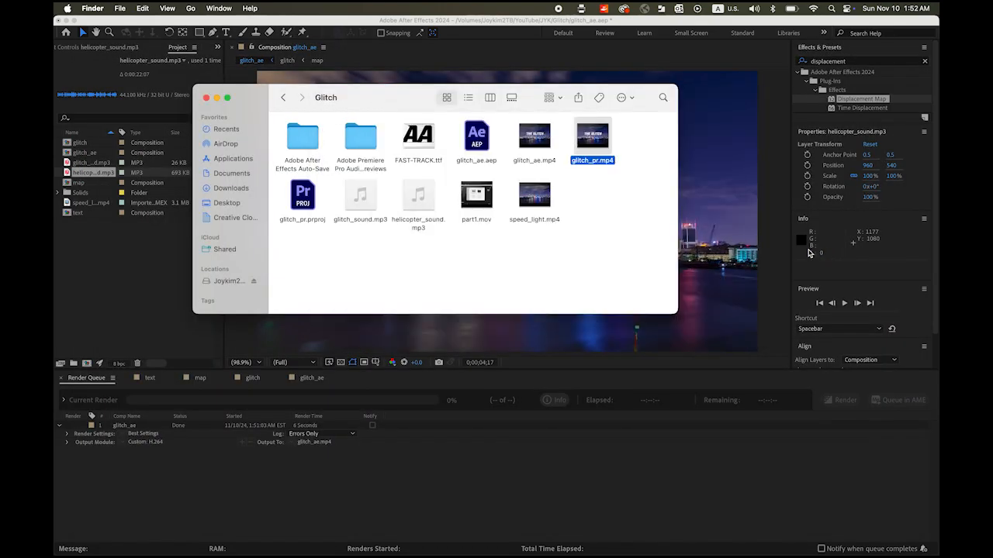
Open glitch_pr.mp4 and glitch_ae.mp4 in QuickTime Player, shrink both windows to about half the screen width, and arrange them side by side.
key(super+o)
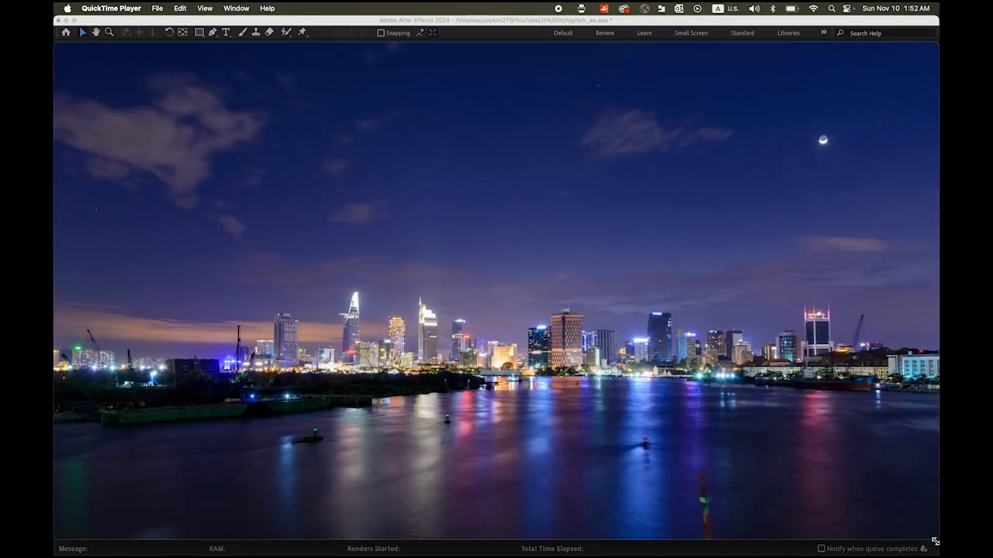
drag(935, 538, 483, 338)
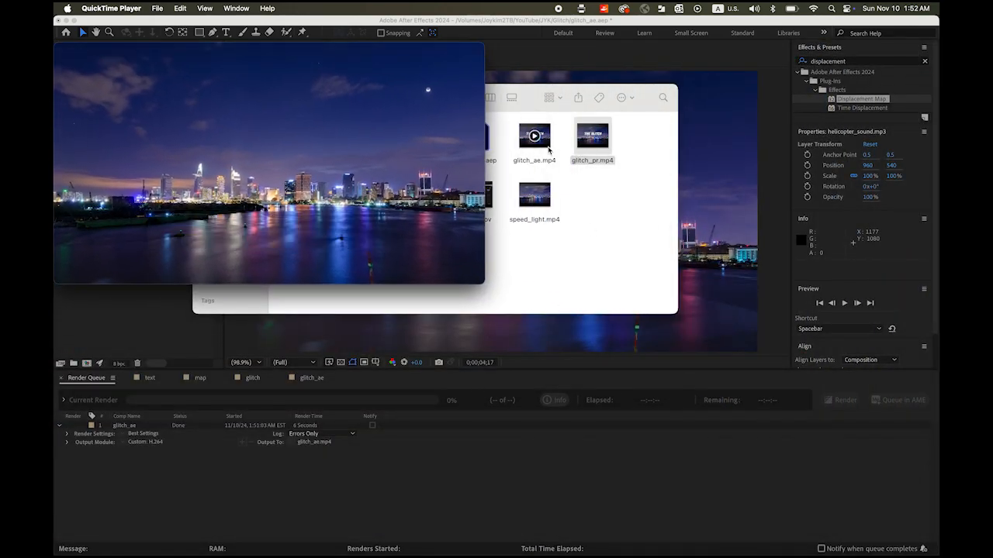
double_click(524, 155)
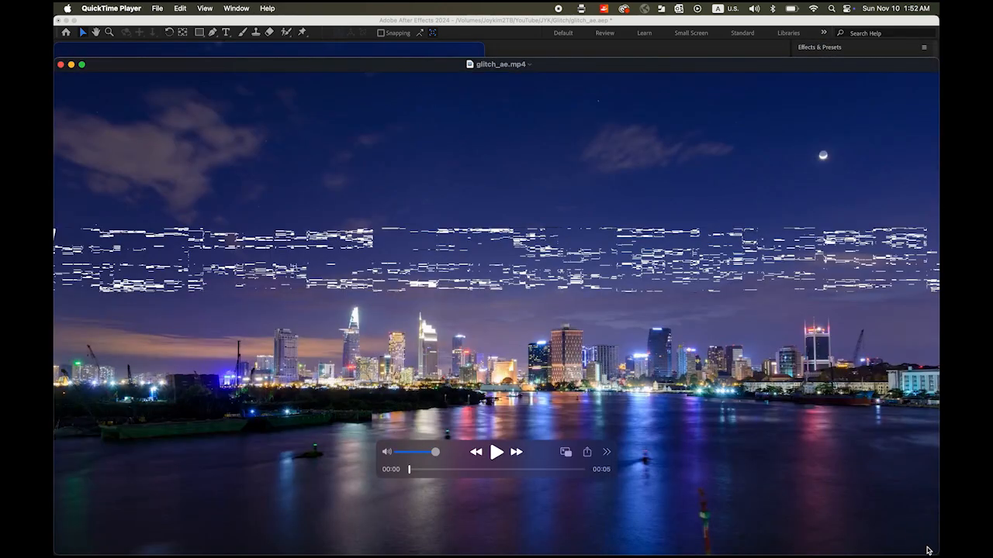
drag(935, 551, 482, 330)
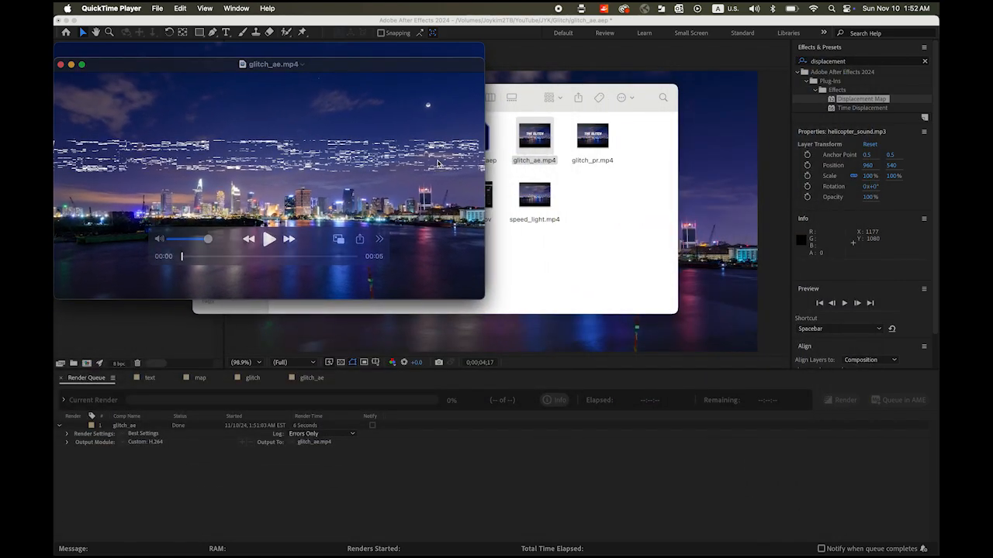
drag(389, 65, 828, 90)
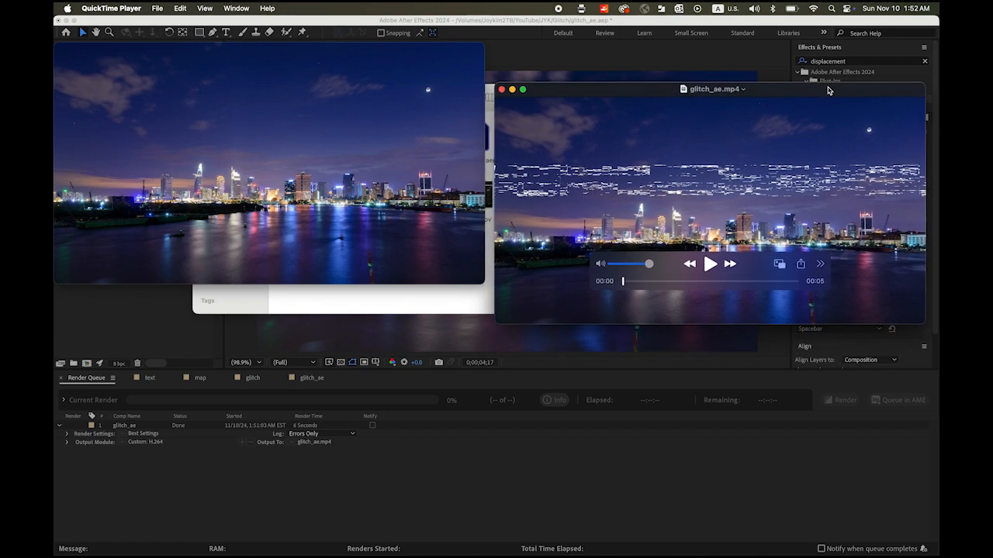
drag(446, 54, 464, 91)
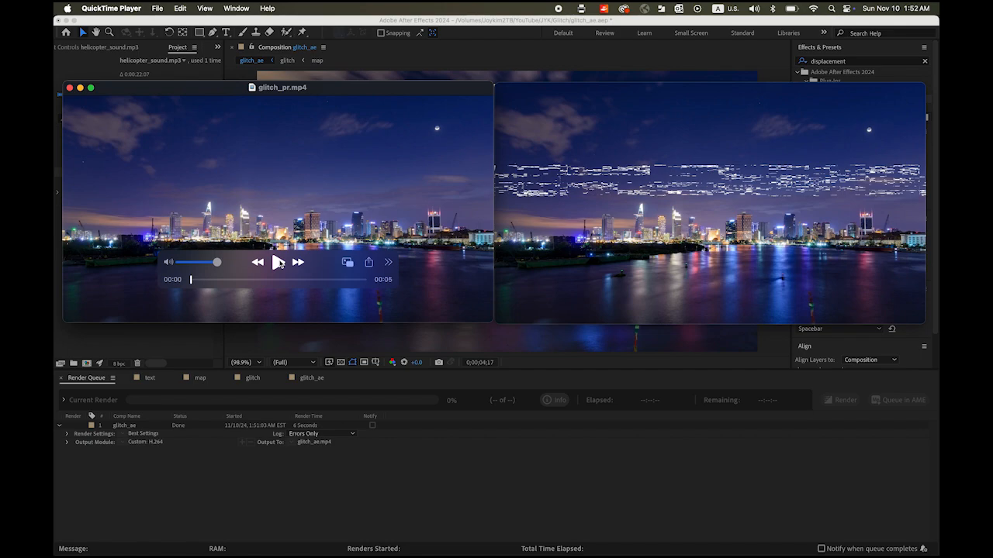
Play glitch_pr.mp4 and glitch_ae.mp4 in turn to compare them, and scrub glitch_pr.mp4 back to 00:04.
click(278, 263)
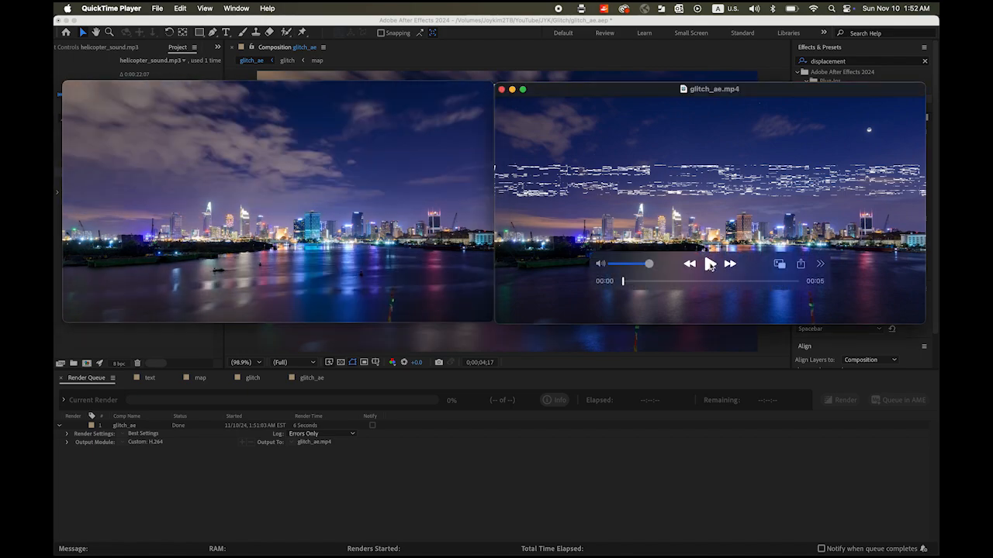
click(710, 264)
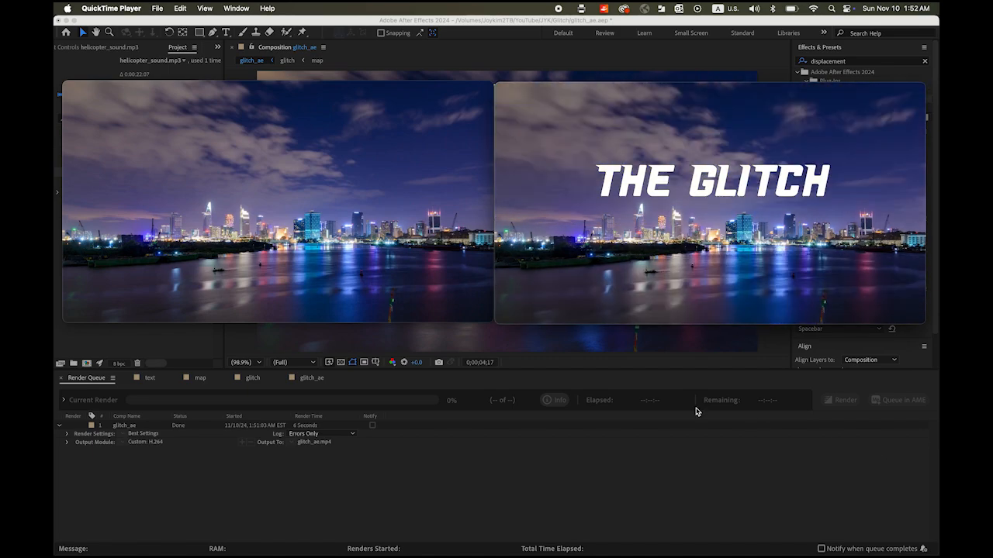
mouse_move(365, 298)
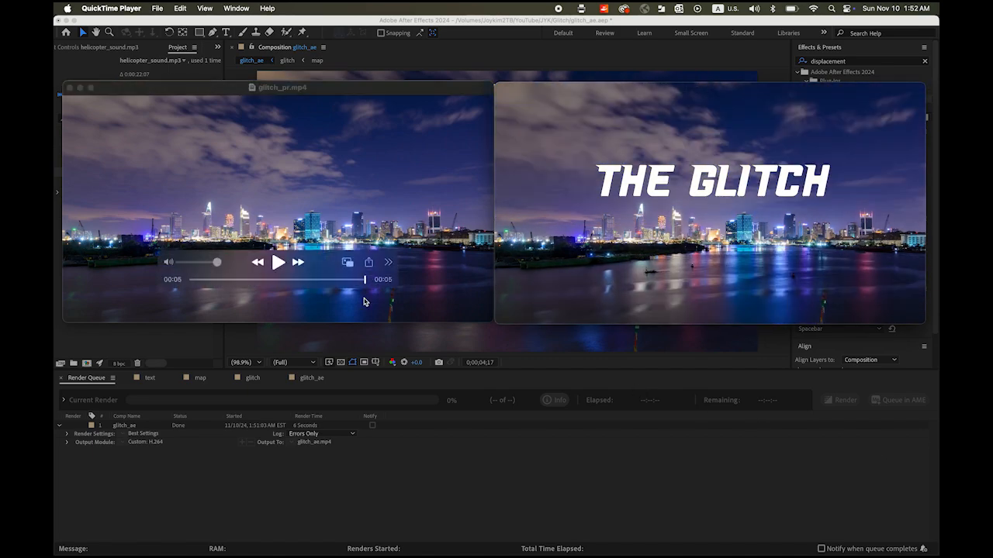
drag(364, 280, 329, 280)
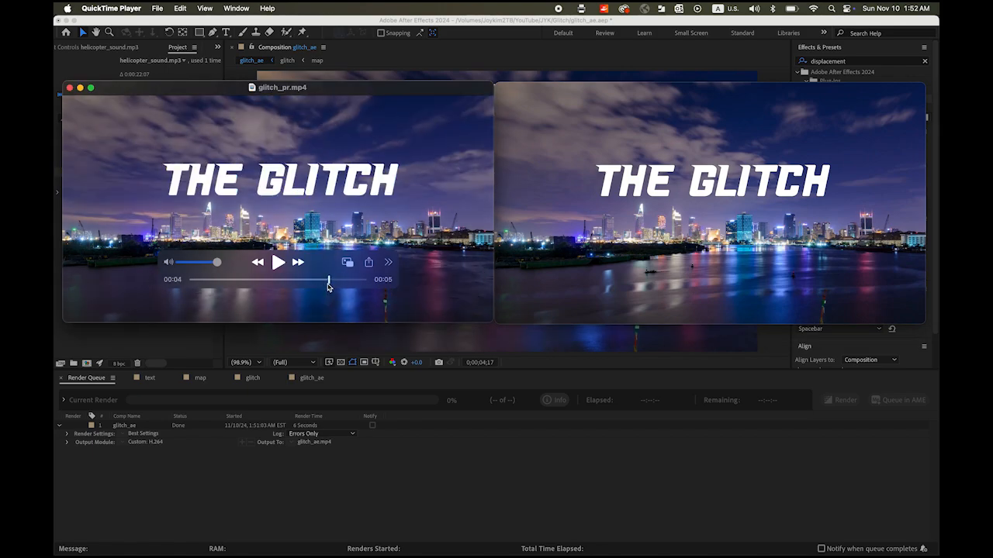